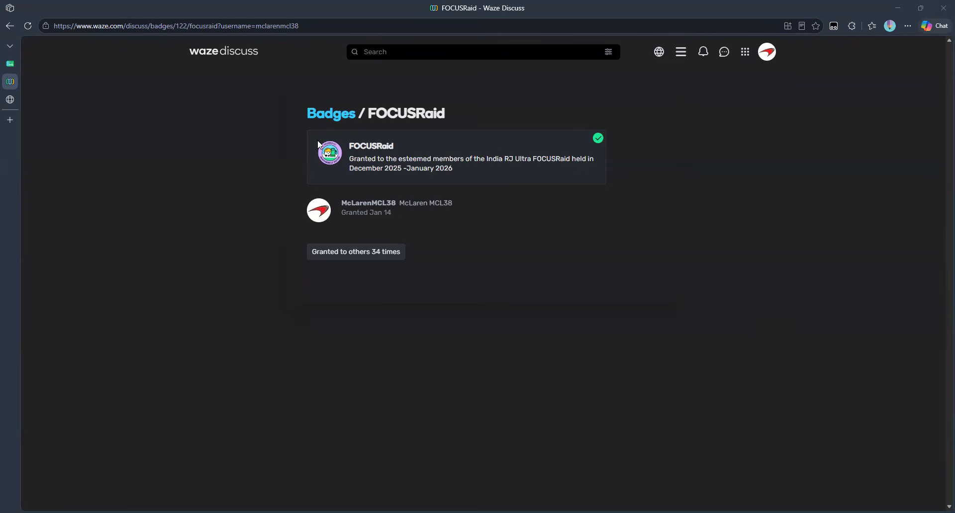
# Step: View the full FOCUSRaid badge image, then bring up the India Petrol Pump Confirmation Set # 1 tracker
pyautogui.click(12, 100)
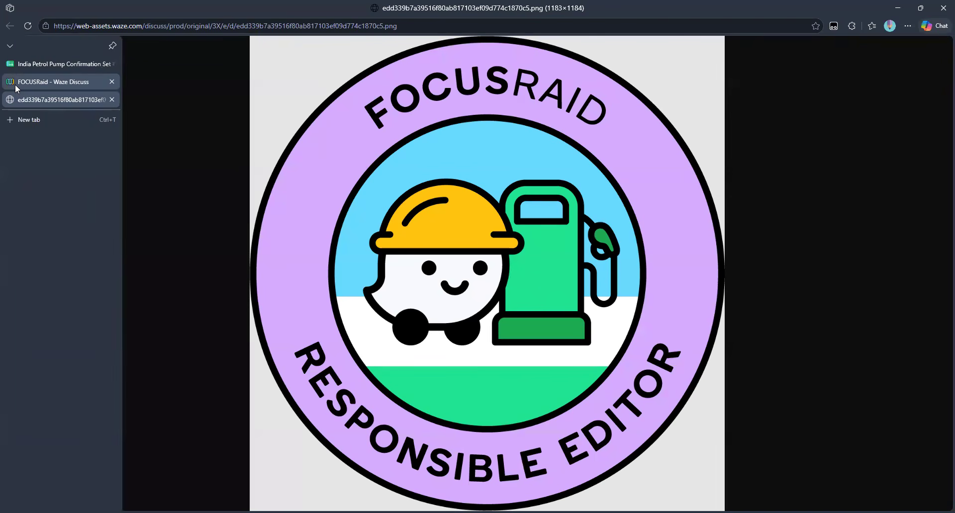
pyautogui.click(16, 88)
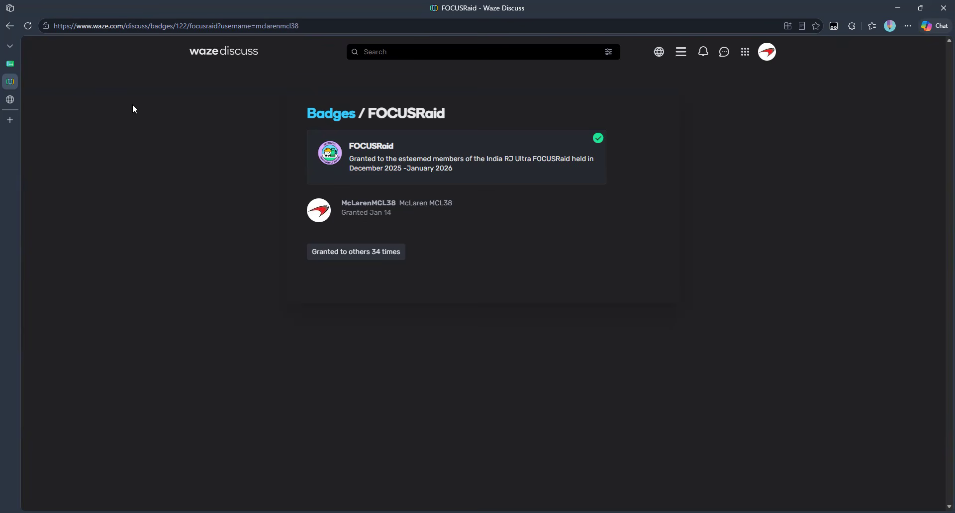
pyautogui.click(11, 70)
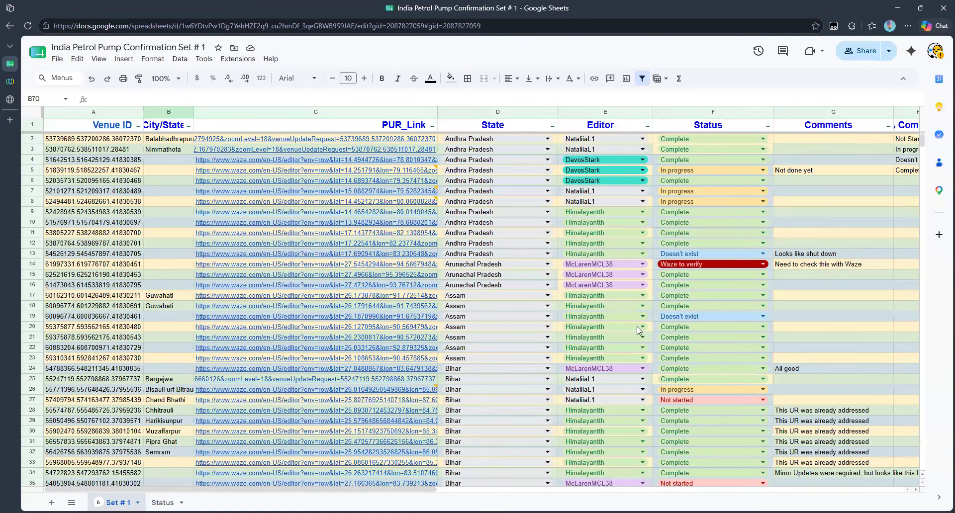
pyautogui.click(822, 349)
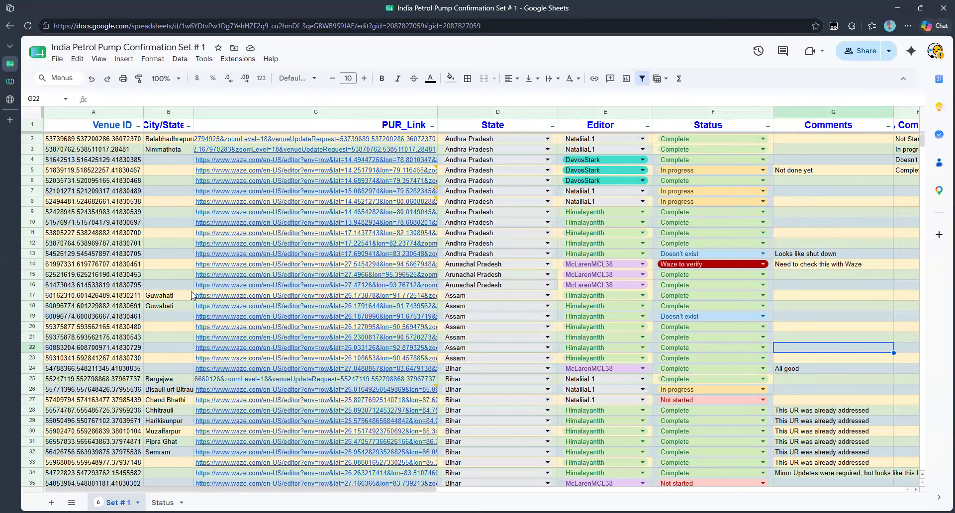
pyautogui.scroll(-10, 192, 296)
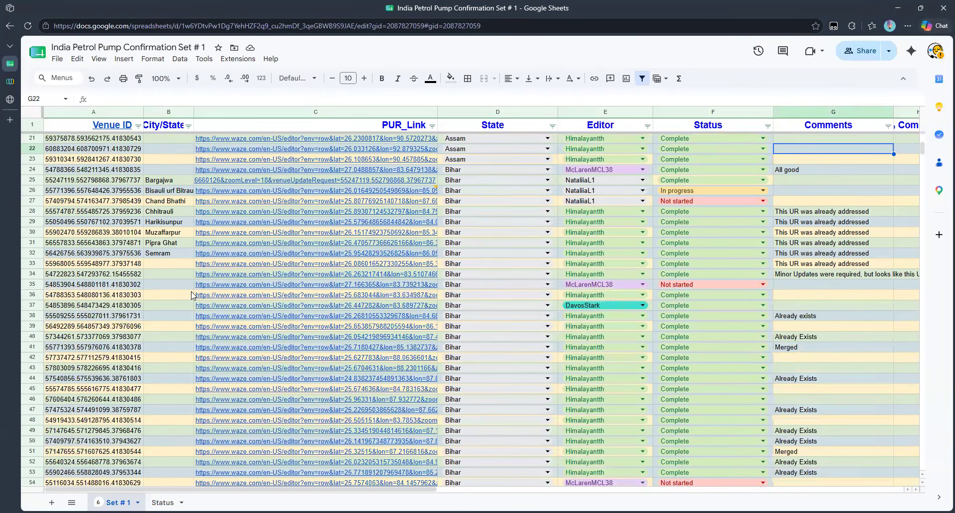
pyautogui.scroll(-10, 192, 296)
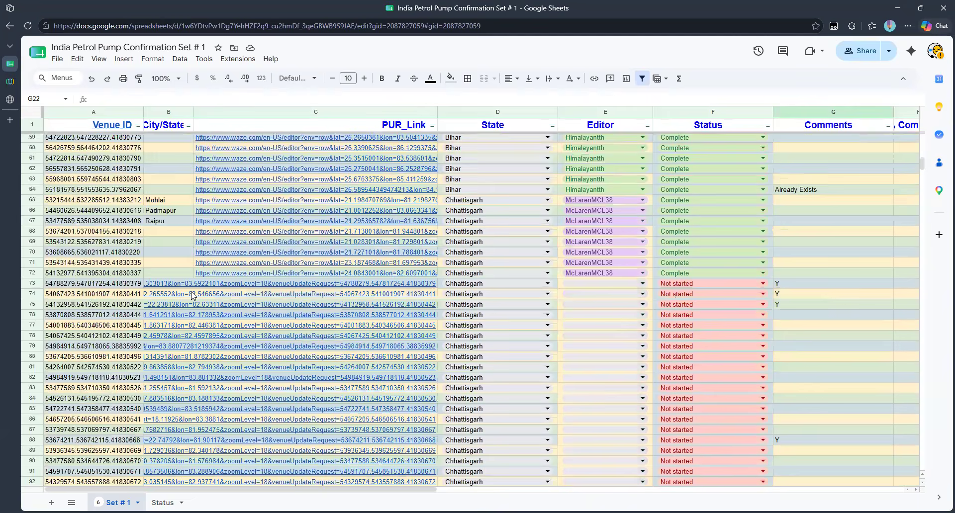
pyautogui.scroll(-8, 192, 296)
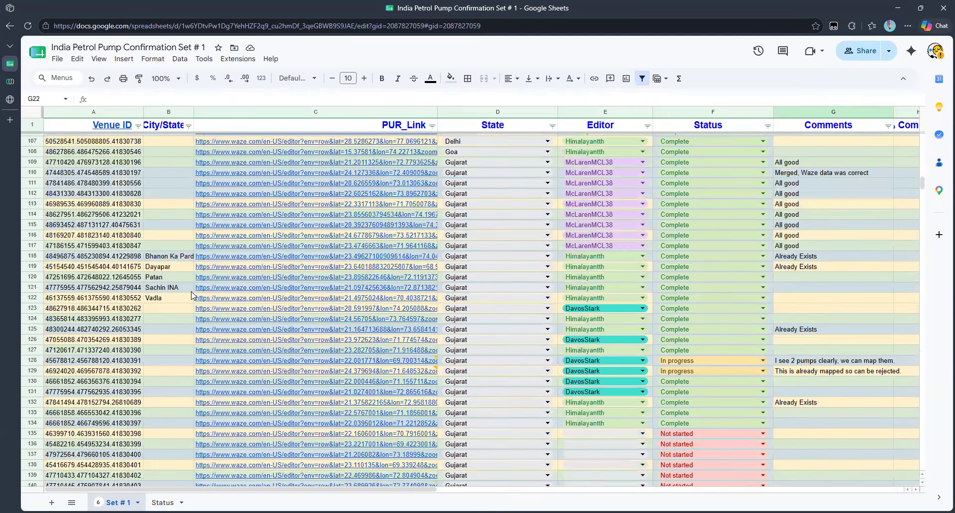
pyautogui.scroll(-13, 192, 295)
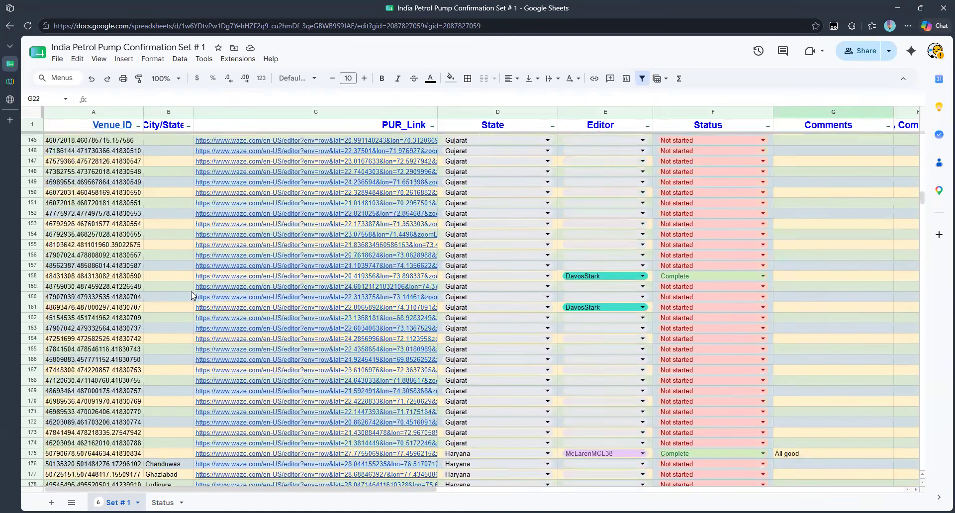
pyautogui.scroll(-3, 192, 295)
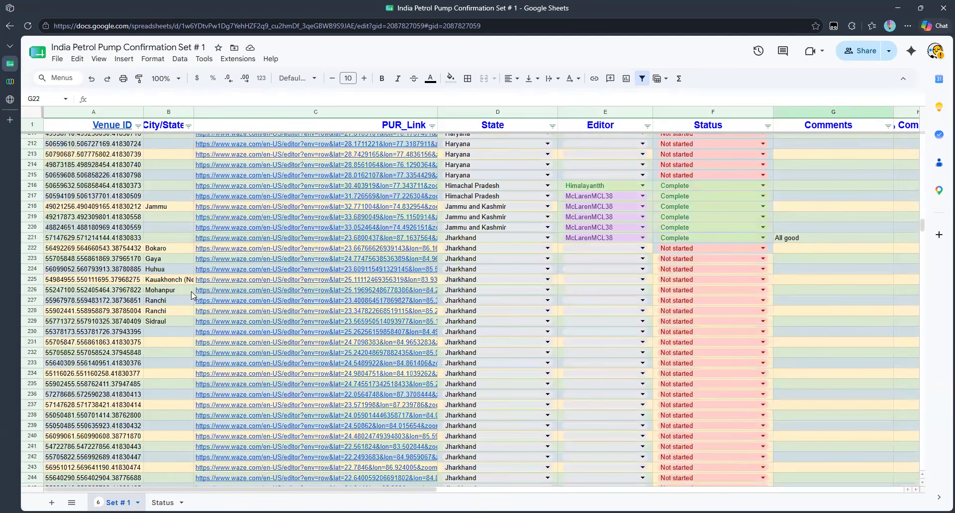
pyautogui.scroll(18, 192, 295)
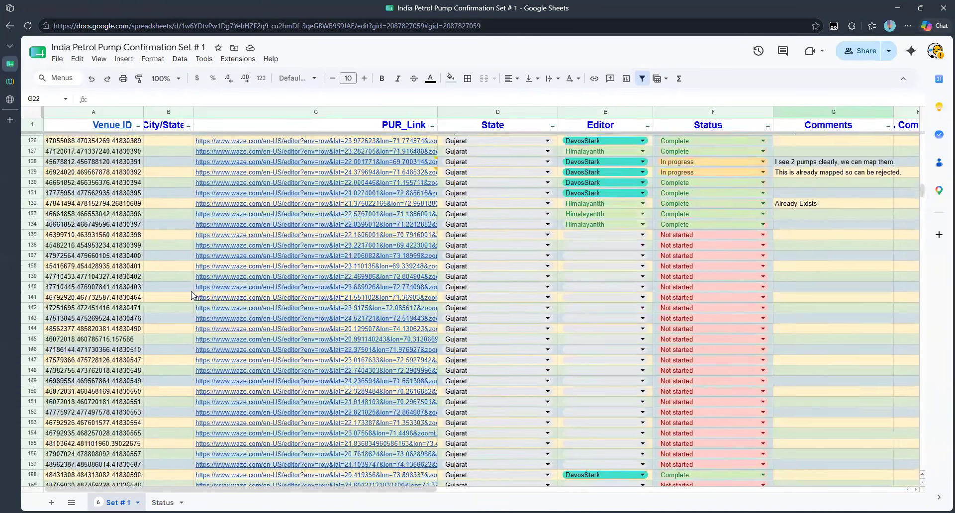
pyautogui.scroll(20, 192, 296)
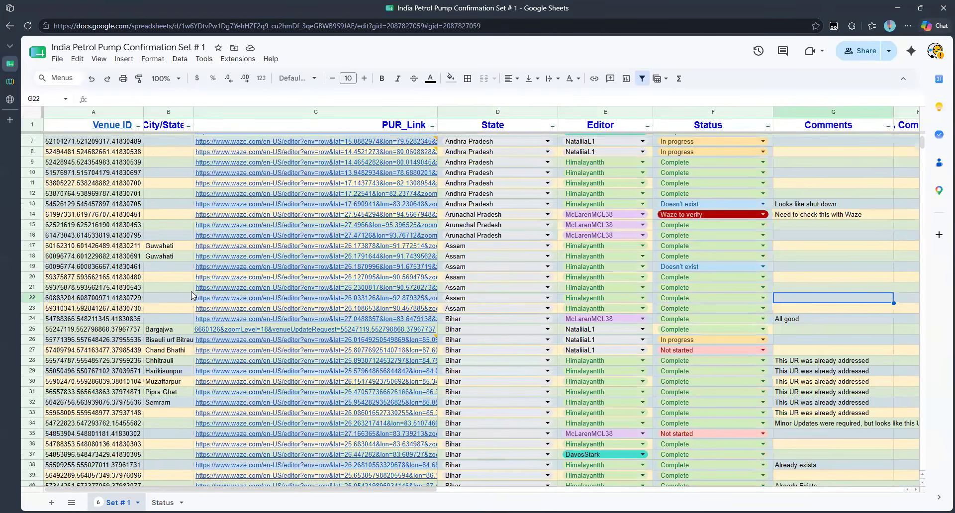
pyautogui.scroll(2, 192, 296)
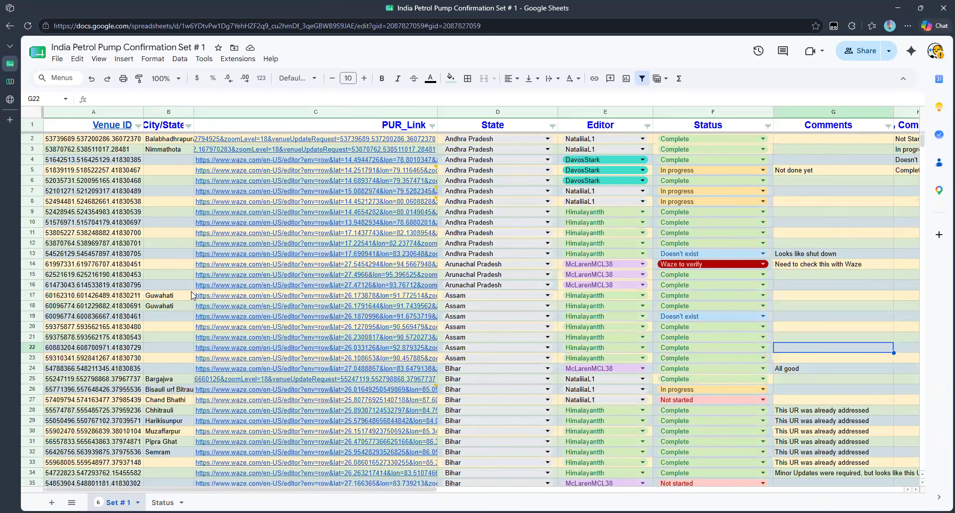
pyautogui.scroll(-7, 192, 295)
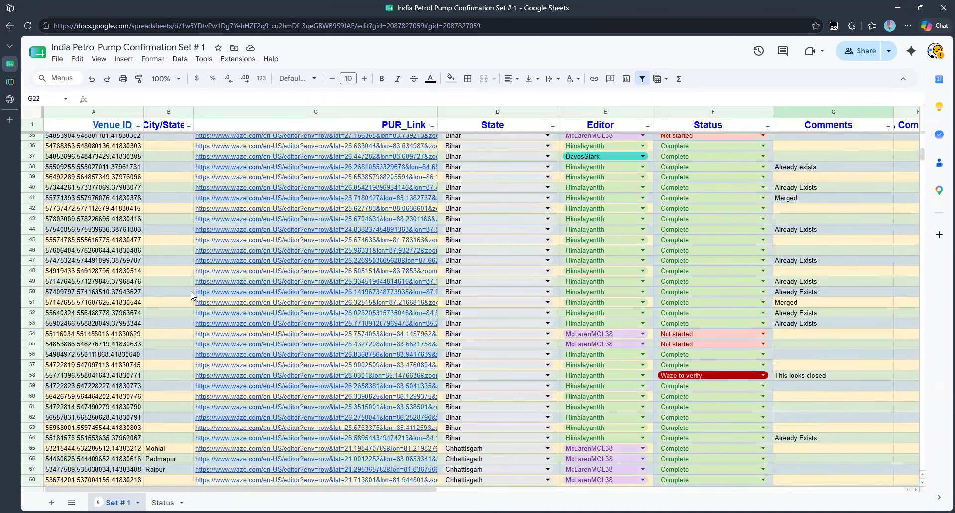
pyautogui.scroll(-7, 192, 295)
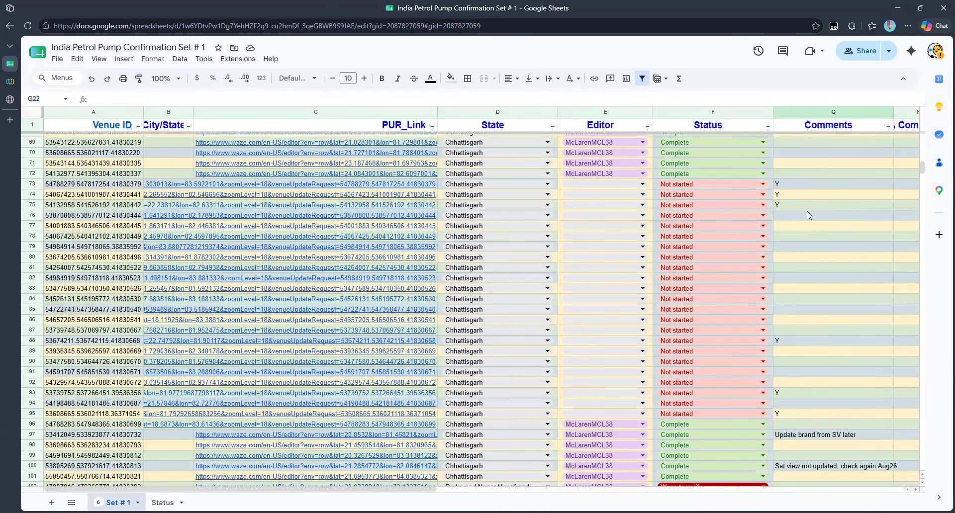
# Step: Set row 73 to editor McLarenMCL38 with status In progress, and copy that pair
pyautogui.click(642, 185)
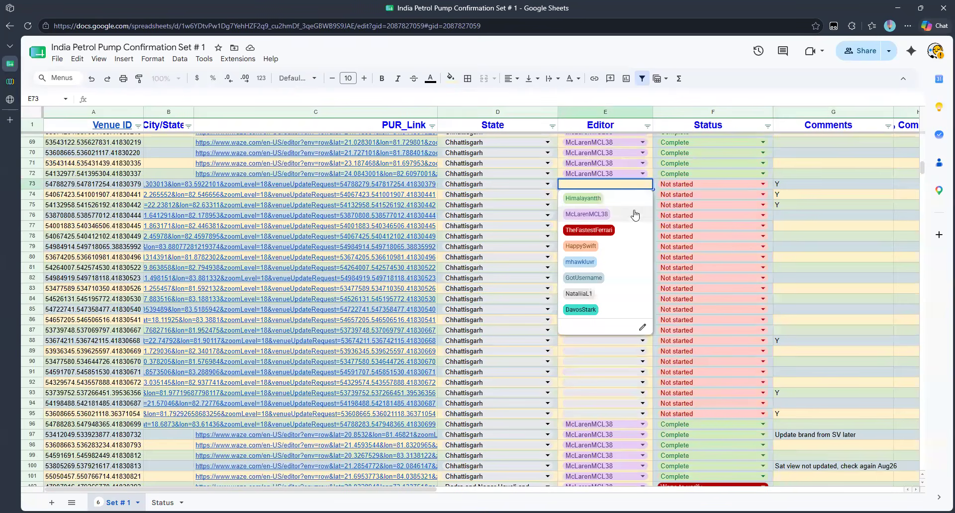
pyautogui.click(594, 219)
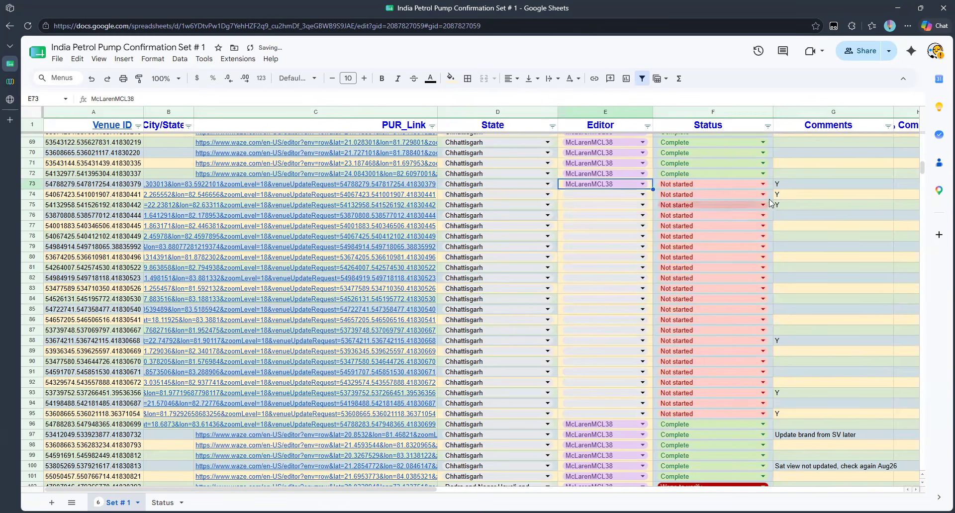
pyautogui.press('Tab')
pyautogui.press('Return')
pyautogui.click(676, 214)
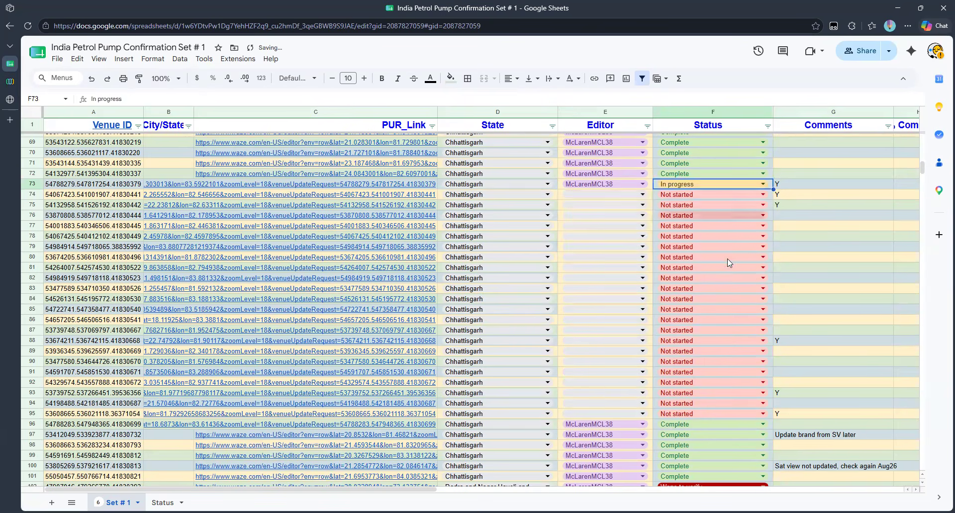
pyautogui.click(802, 237)
pyautogui.click(802, 180)
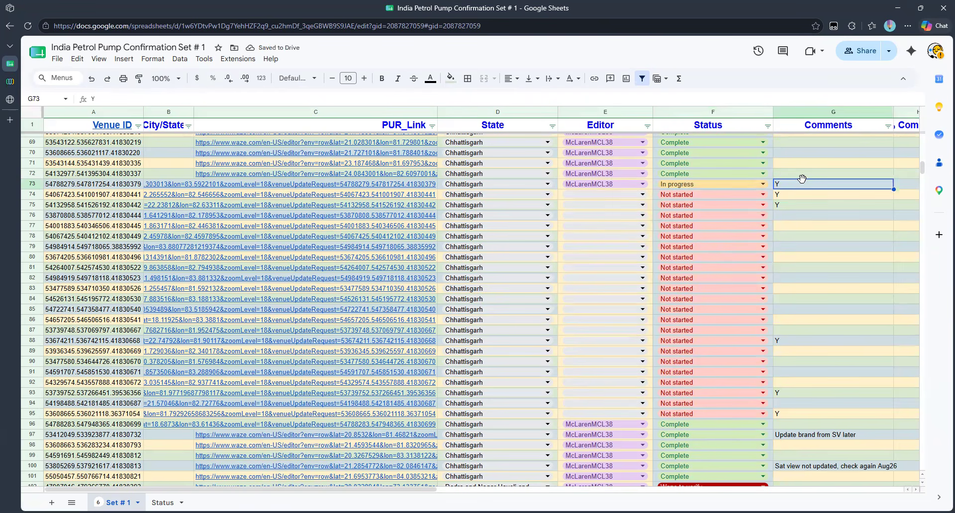
pyautogui.press('Left')
pyautogui.hotkey('shift', 'Left')
pyautogui.hotkey('ctrl', 'c')
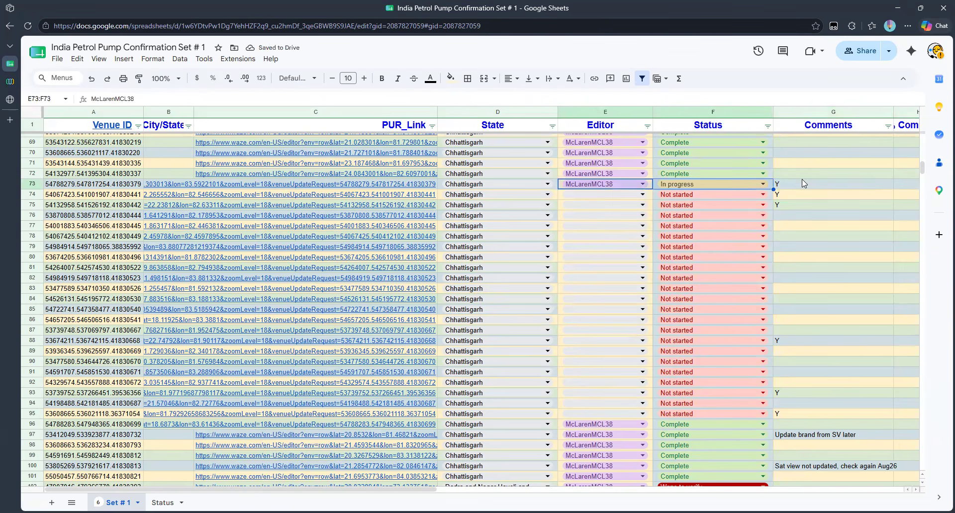
# Step: Paste McLarenMCL38 / In progress into rows 74, 75, 88, 93 and 95
pyautogui.press('Down')
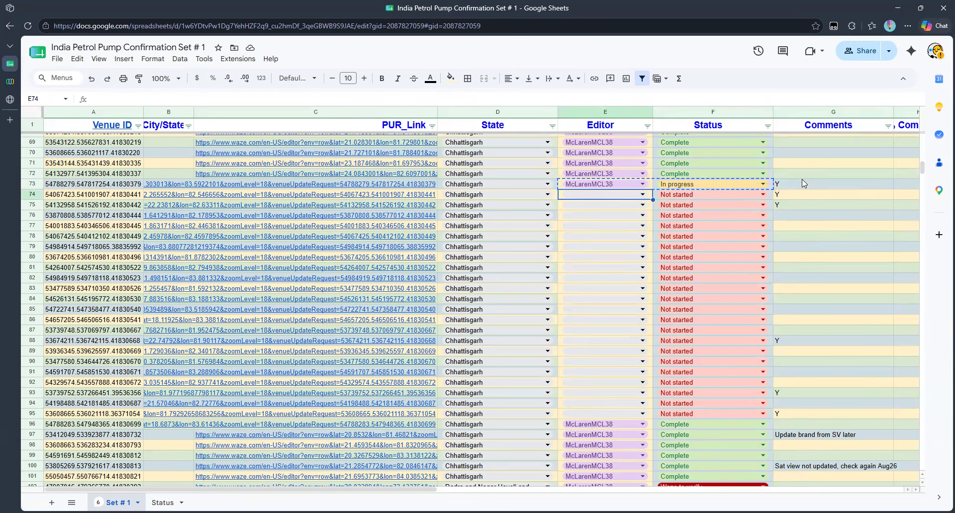
pyautogui.hotkey('ctrl', 'v')
pyautogui.press('Down')
pyautogui.hotkey('ctrl', 'v')
pyautogui.press('Down')
pyautogui.press('Down')
pyautogui.press('Down')
pyautogui.press('Down')
pyautogui.press('Down')
pyautogui.press('Down')
pyautogui.press('Down')
pyautogui.press('Down')
pyautogui.press('Down')
pyautogui.press('Down')
pyautogui.press('Down')
pyautogui.press('Down')
pyautogui.press('Down')
pyautogui.hotkey('ctrl', 'v')
pyautogui.press('Down')
pyautogui.press('Down')
pyautogui.press('Down')
pyautogui.press('Down')
pyautogui.press('Down')
pyautogui.hotkey('ctrl', 'v')
pyautogui.press('Down')
pyautogui.press('Down')
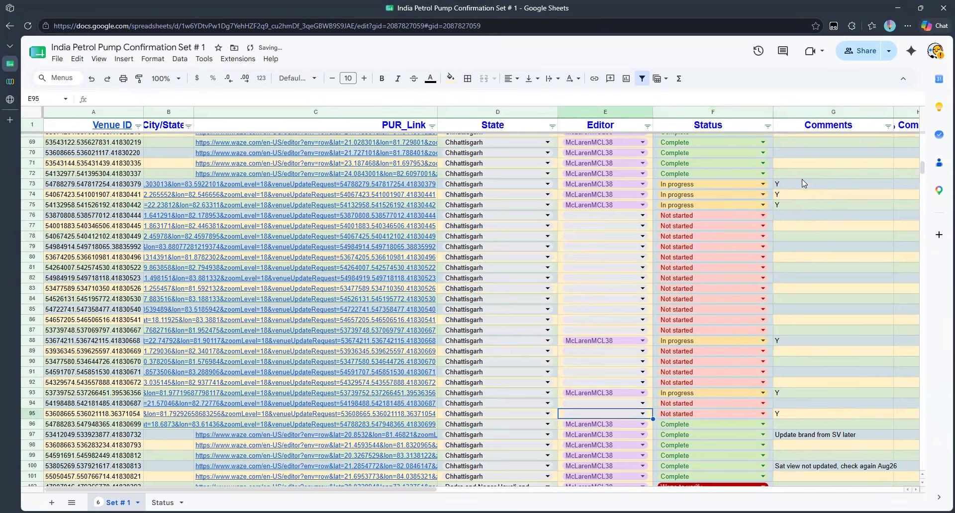
pyautogui.hotkey('ctrl', 'v')
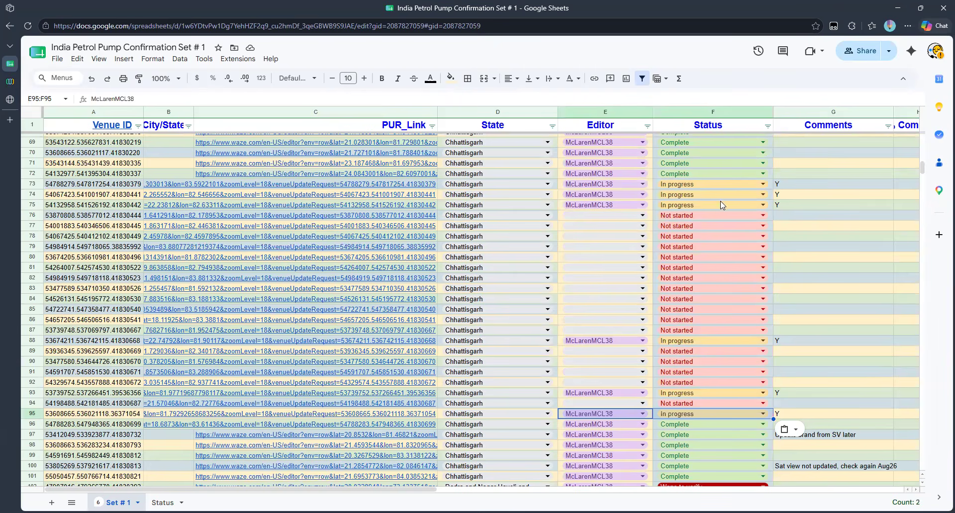
pyautogui.moveTo(269, 191)
# Step: Open row 73's update request, check Street View at the pump, and approve it with Add and edit
pyautogui.click(261, 203)
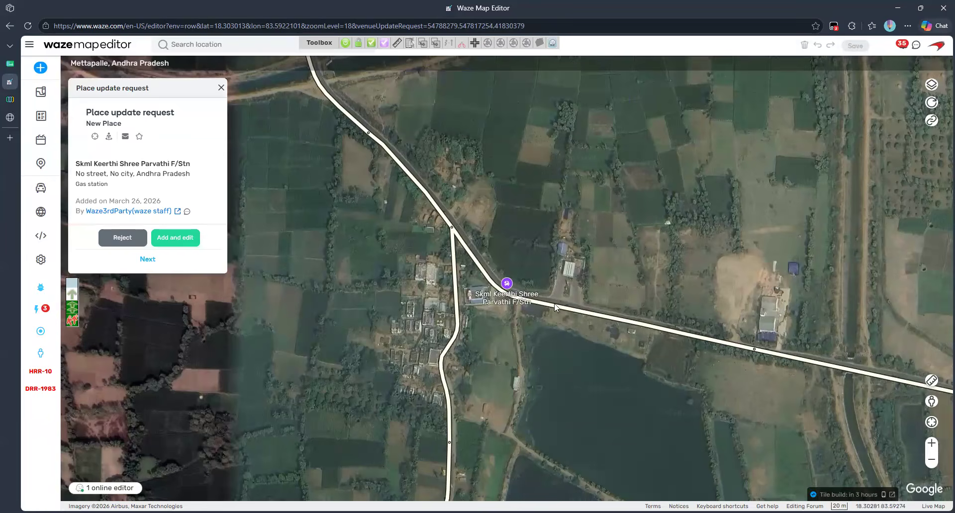
pyautogui.moveTo(931, 402)
pyautogui.mouseDown()
pyautogui.moveTo(645, 403)
pyautogui.moveTo(568, 294)
pyautogui.moveTo(515, 311)
pyautogui.moveTo(572, 313)
pyautogui.moveTo(473, 304)
pyautogui.moveTo(611, 324)
pyautogui.moveTo(570, 330)
pyautogui.moveTo(610, 321)
pyautogui.mouseUp()
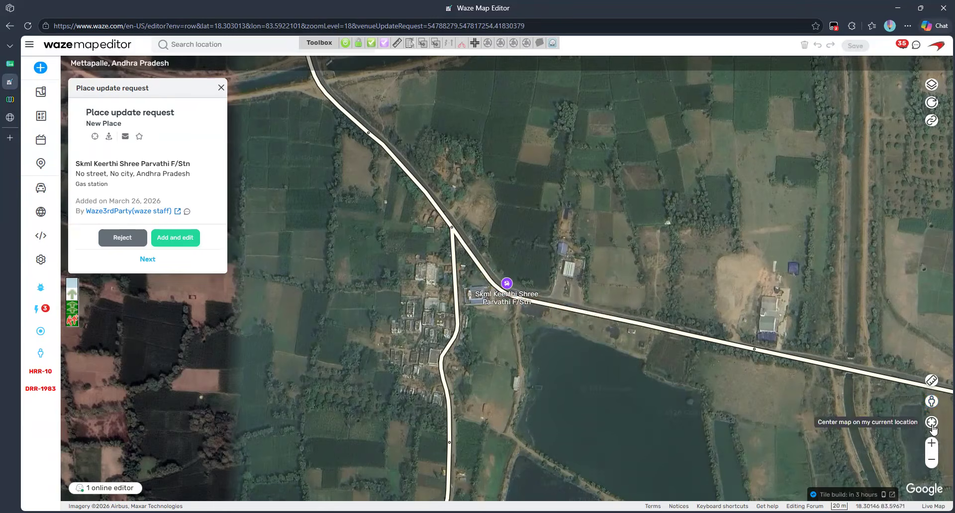
pyautogui.click(926, 443)
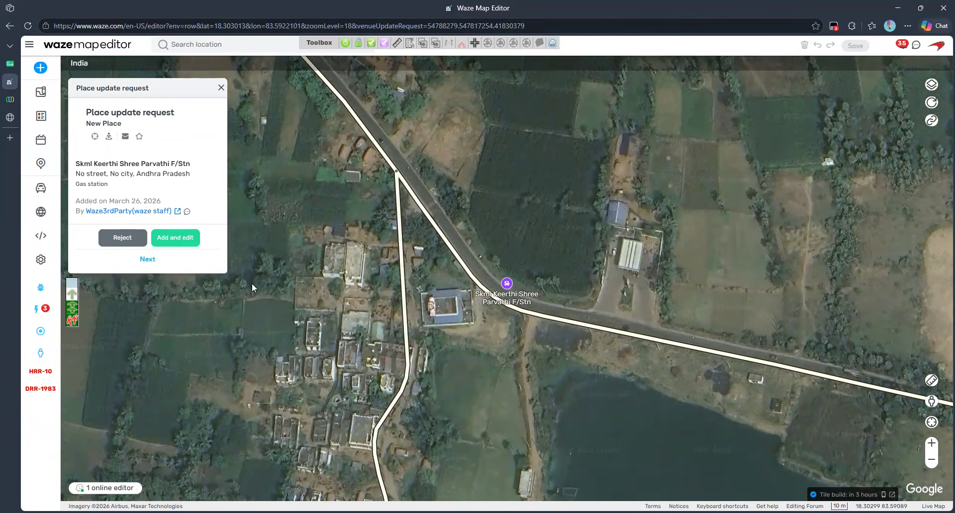
pyautogui.click(180, 240)
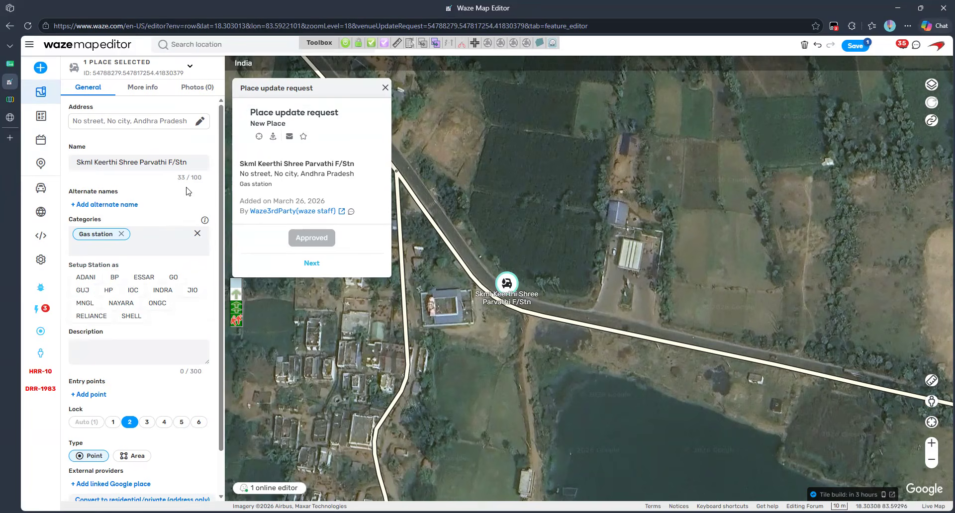
# Step: Save the approved Skml Keerthi Shree Parvathi F/Stn place and dismiss the Saved confirmation
pyautogui.click(603, 332)
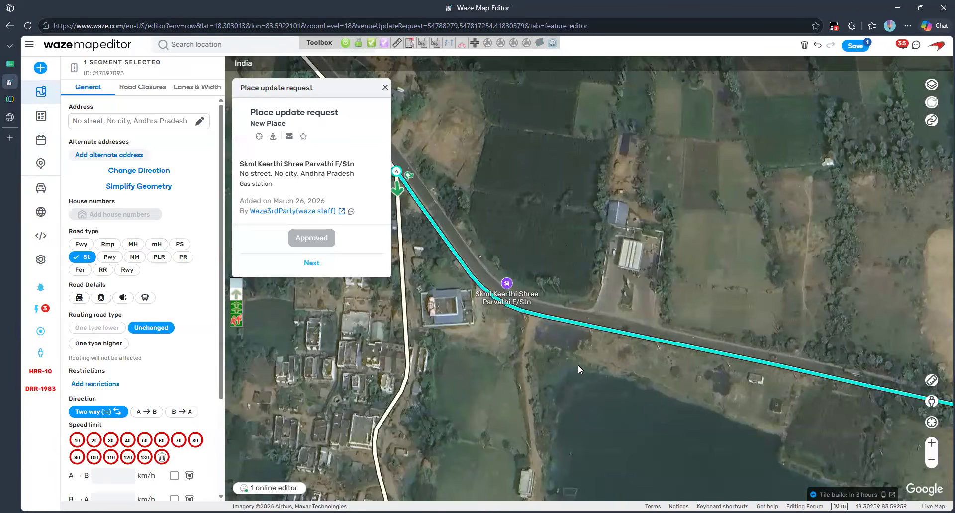
pyautogui.click(578, 365)
pyautogui.click(507, 284)
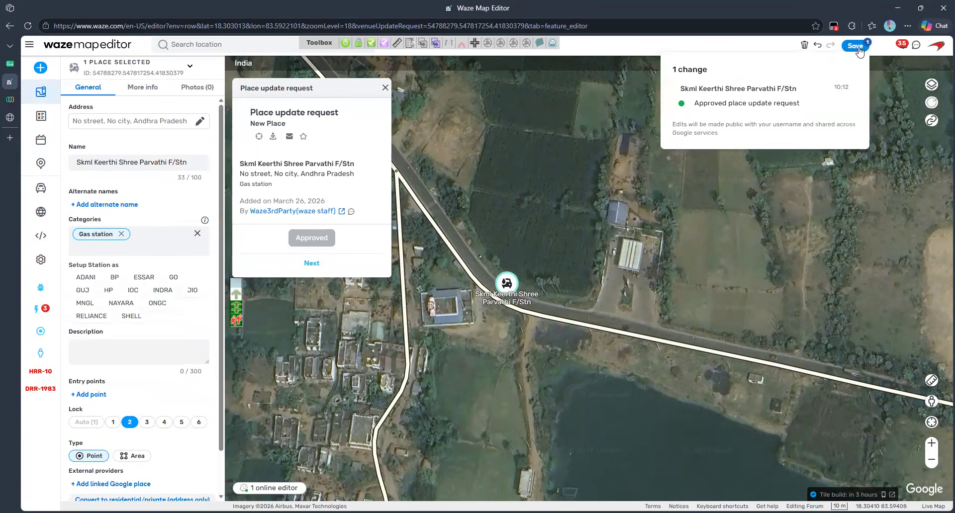
pyautogui.scroll(-1, 154, 427)
pyautogui.scroll(1, 155, 427)
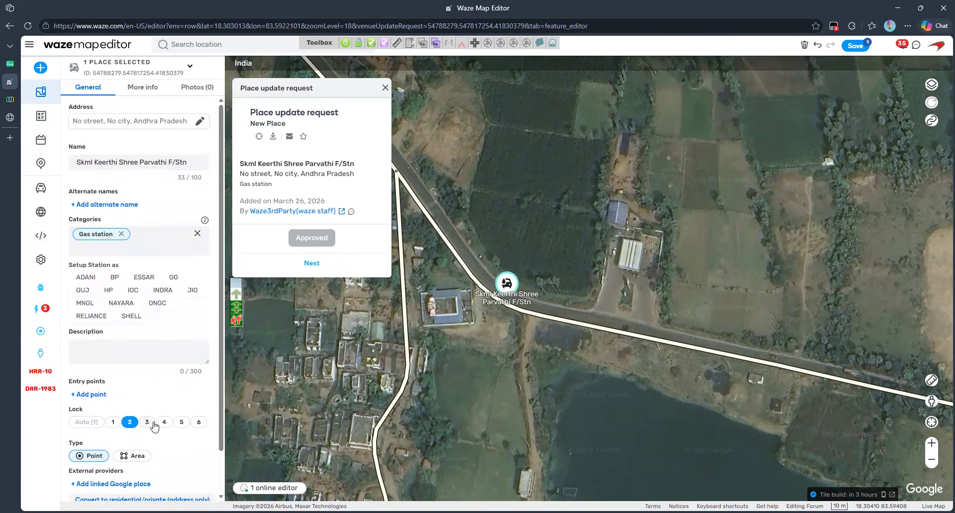
pyautogui.moveTo(860, 47)
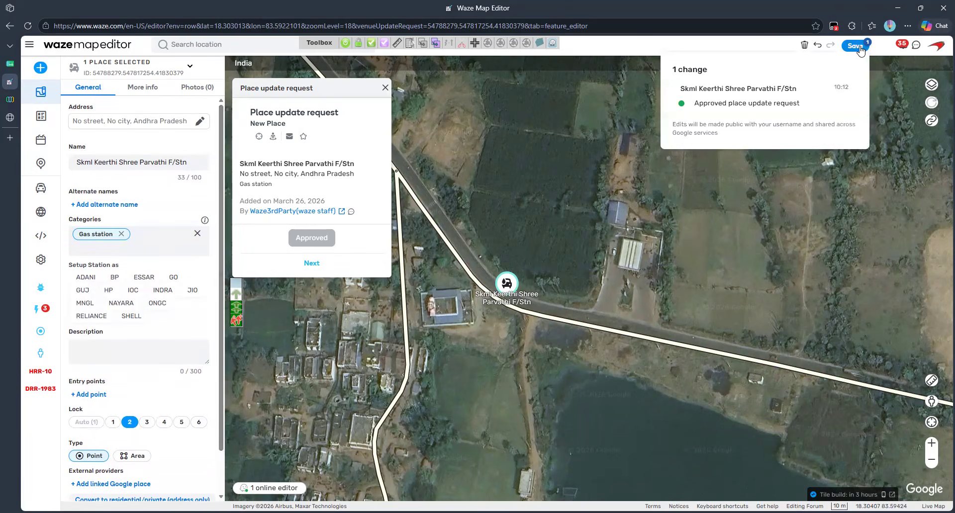
pyautogui.click(857, 46)
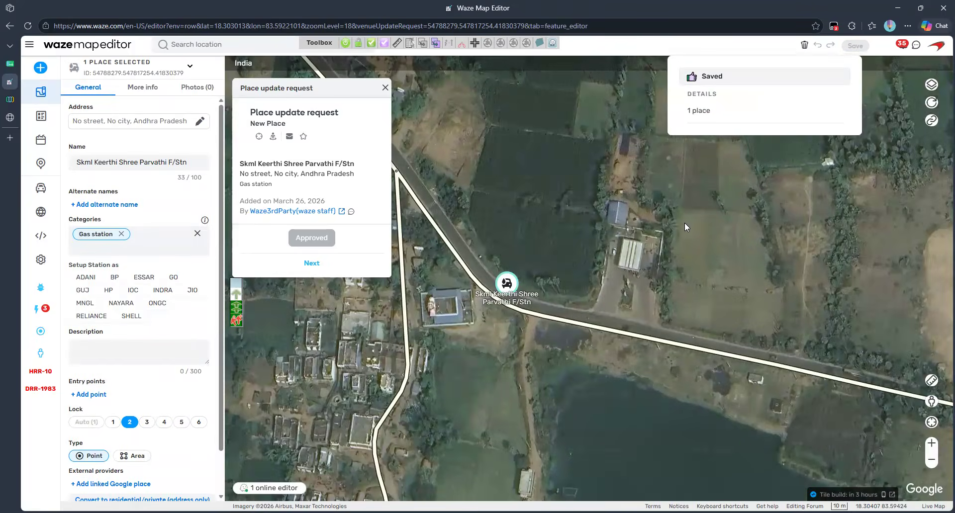
pyautogui.click(684, 222)
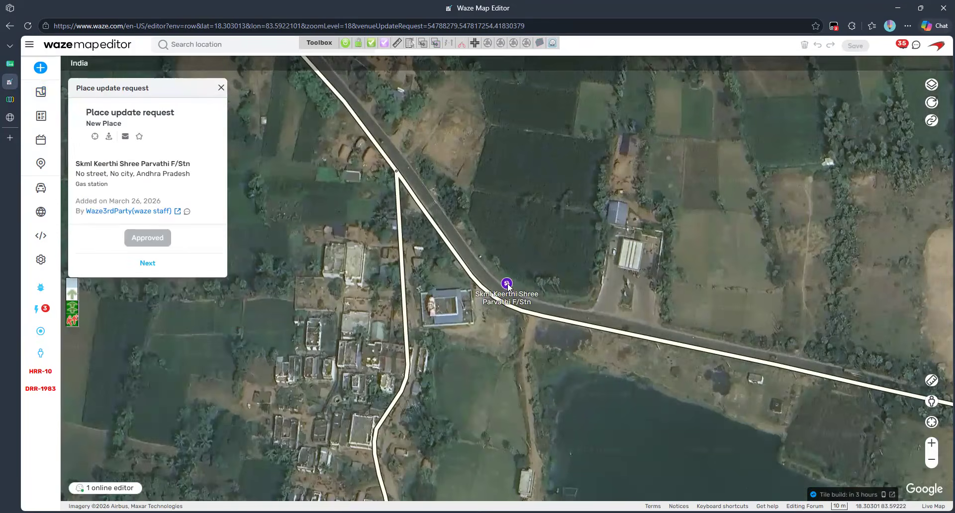
pyautogui.click(507, 285)
# Step: Move the place onto the station building, make it an Area, and add an entry point
pyautogui.moveTo(507, 285); pyautogui.dragTo(633, 267)
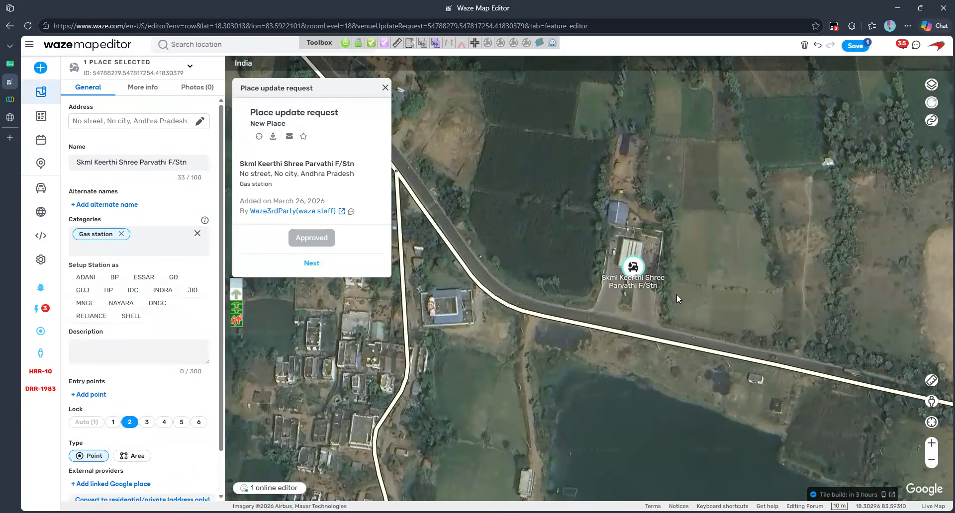
pyautogui.scroll(-1, 167, 387)
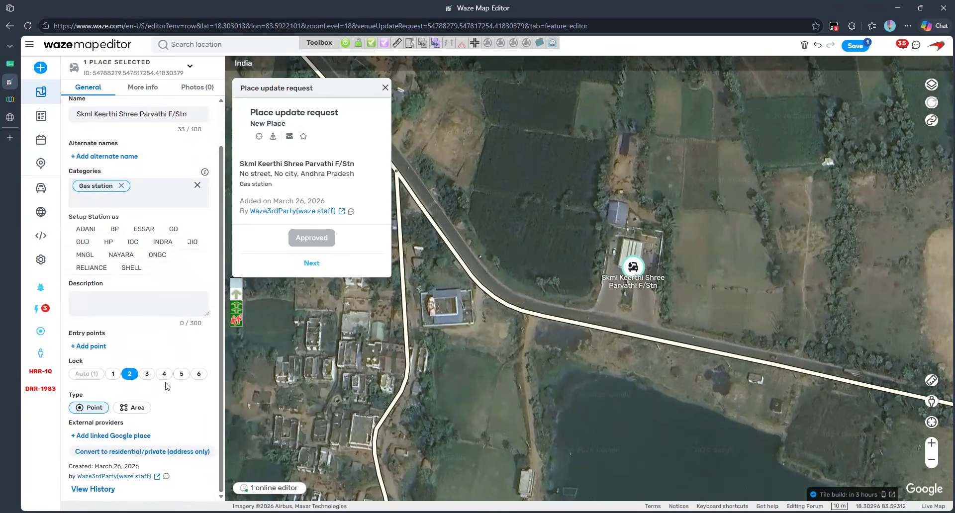
pyautogui.click(126, 409)
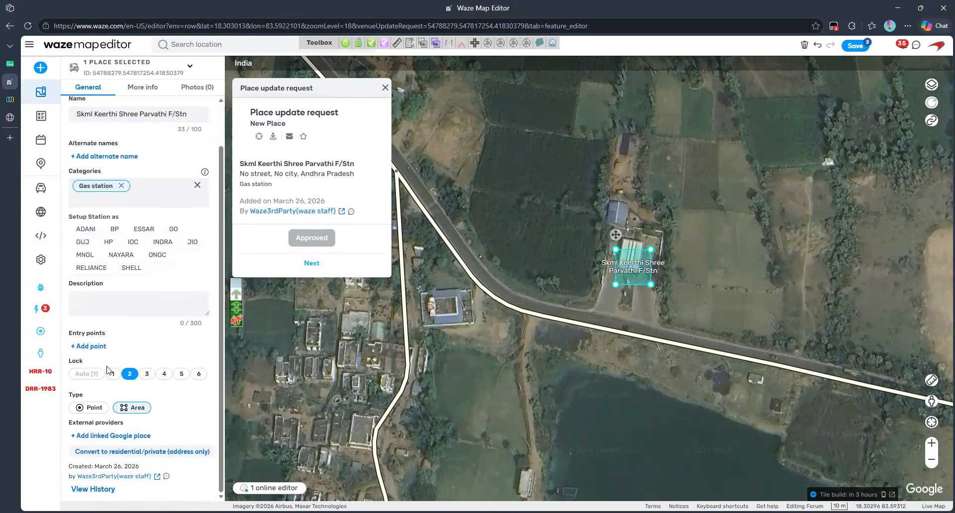
pyautogui.click(90, 347)
pyautogui.scroll(1, 697, 301)
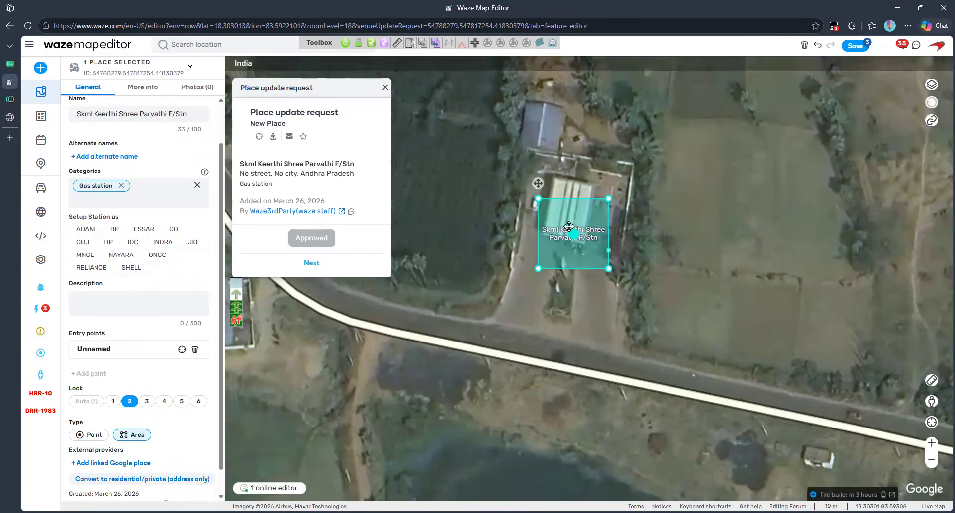
# Step: Drag the area's corners out to cover the forecourt and place the entry point inside
pyautogui.moveTo(536, 190); pyautogui.dragTo(523, 149)
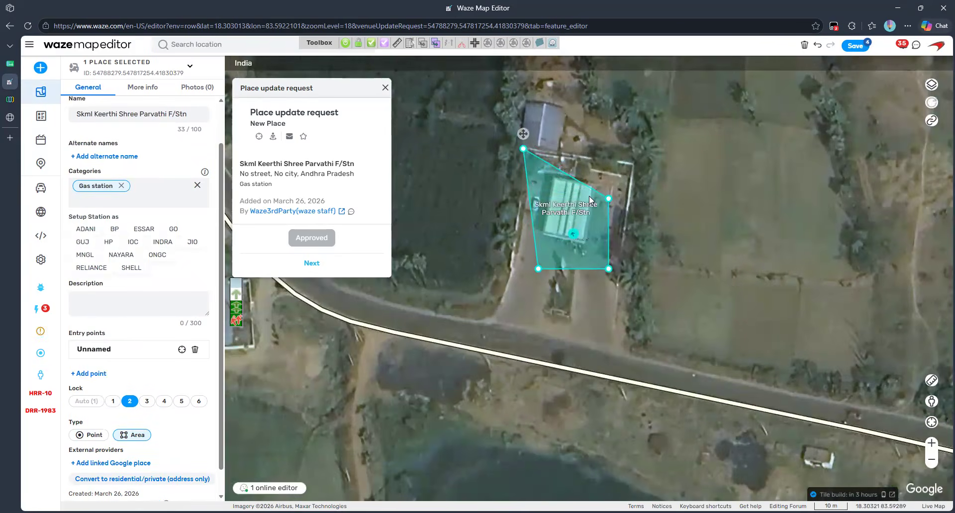
pyautogui.moveTo(608, 198); pyautogui.dragTo(643, 168)
pyautogui.moveTo(609, 268); pyautogui.dragTo(617, 353)
pyautogui.moveTo(538, 269); pyautogui.dragTo(497, 325)
pyautogui.moveTo(574, 234); pyautogui.dragTo(543, 210)
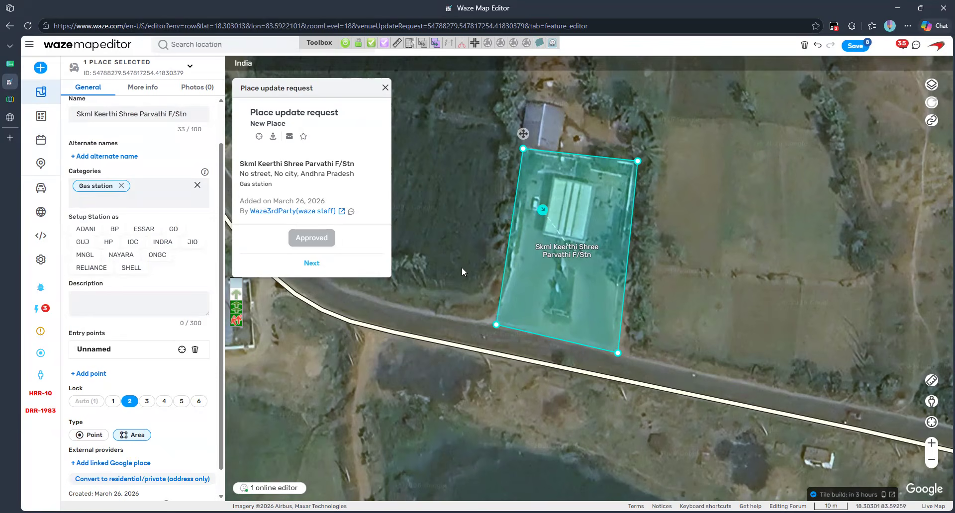
pyautogui.click(491, 396)
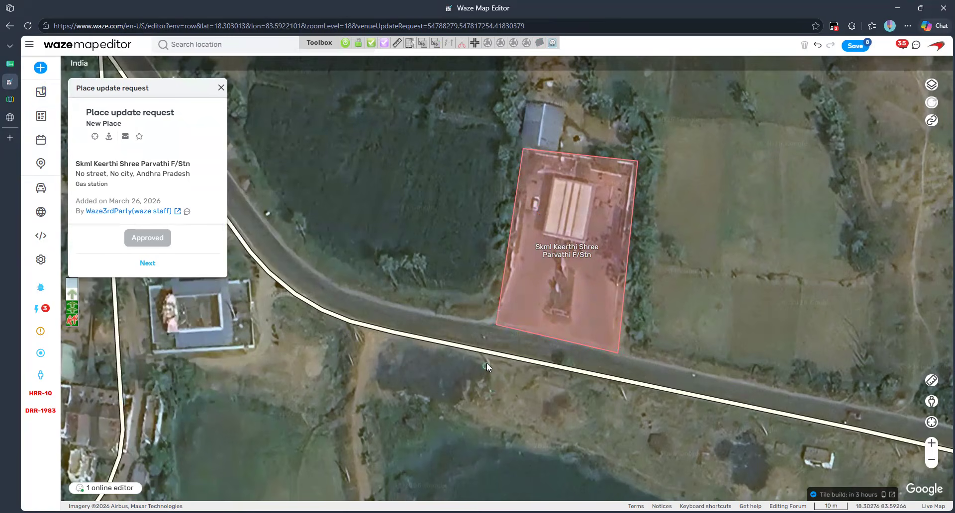
# Step: Draw two road segments from the main road into and out of the gas station
pyautogui.click(516, 293)
pyautogui.doubleClick(601, 207)
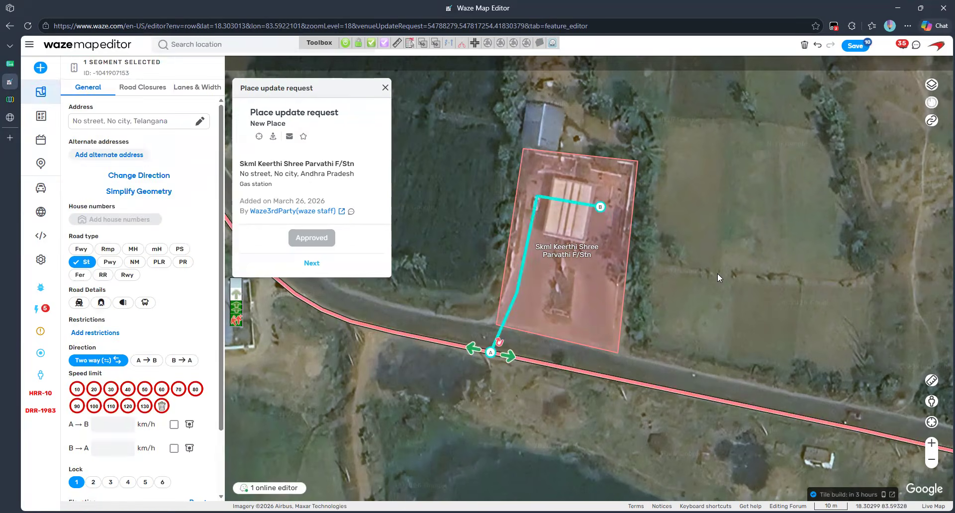
pyautogui.click(717, 275)
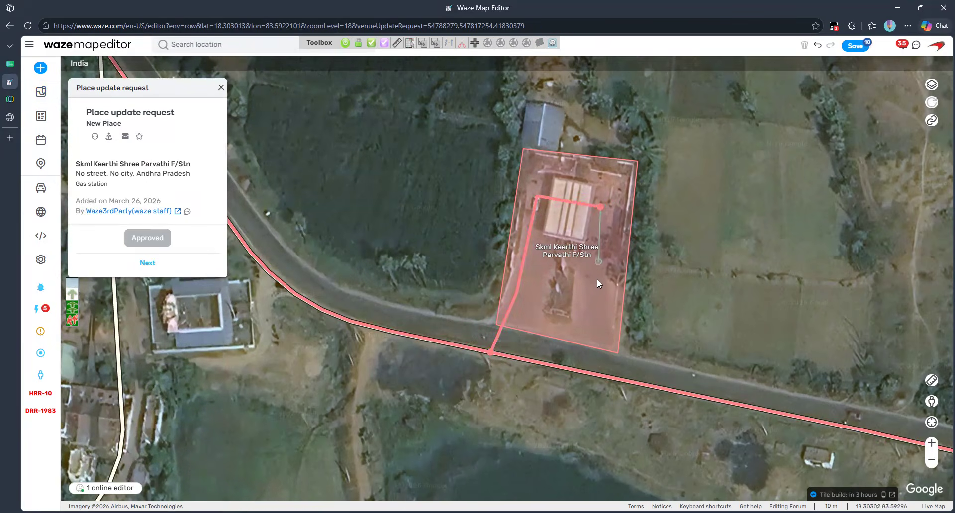
pyautogui.click(591, 303)
pyautogui.doubleClick(598, 375)
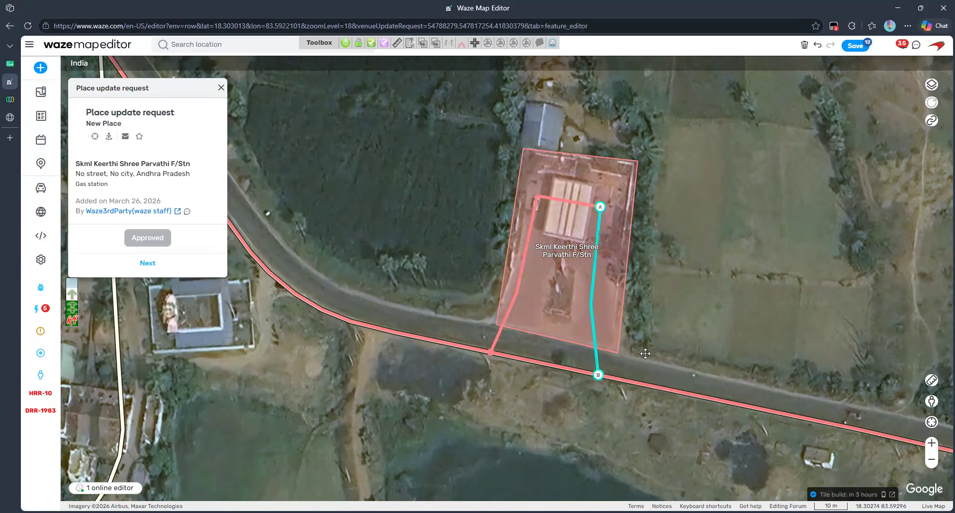
pyautogui.click(701, 291)
# Step: Make both roads PLR, A→B, 20 km/h, lock 2, and save the edits
pyautogui.click(600, 207)
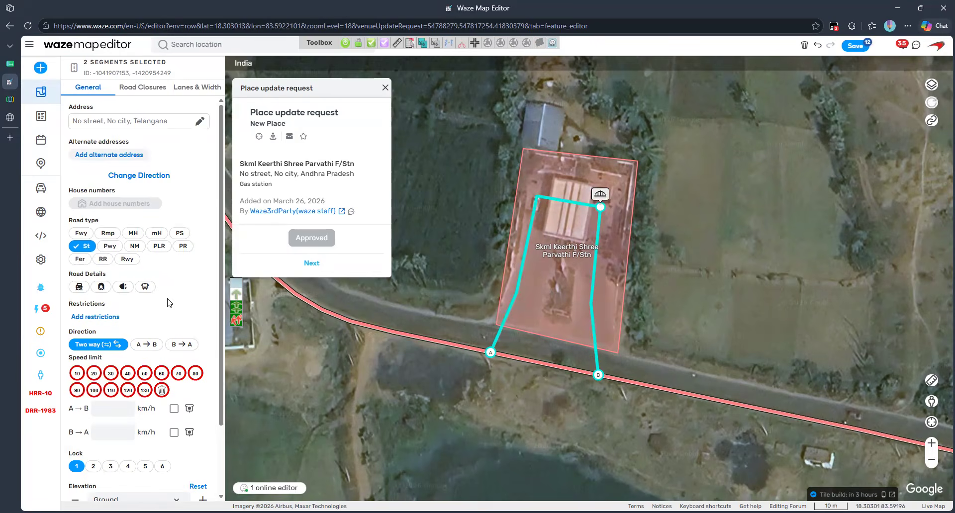
pyautogui.click(41, 260)
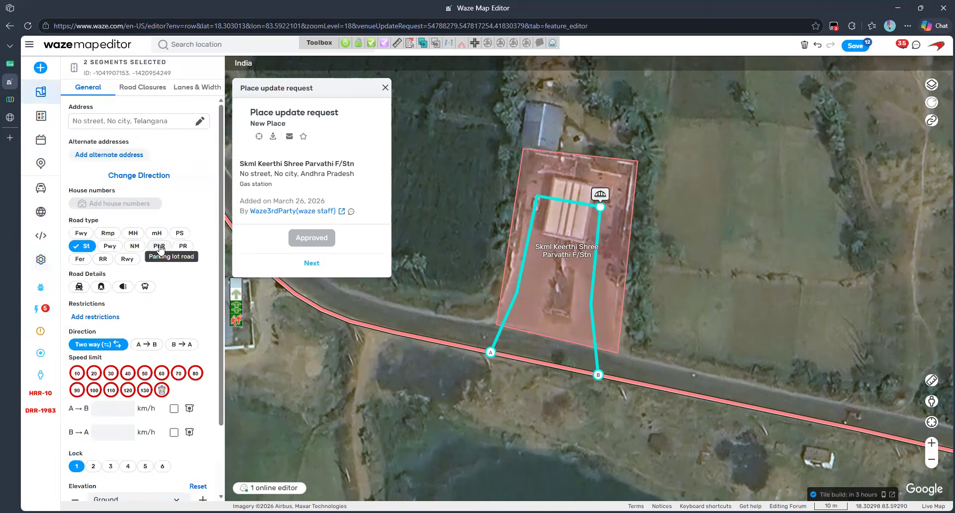
pyautogui.click(159, 246)
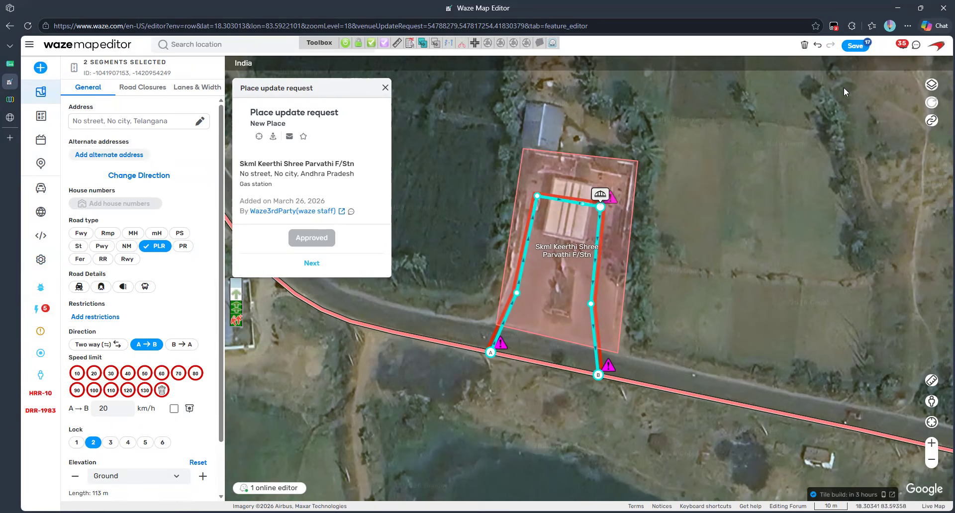
pyautogui.click(864, 47)
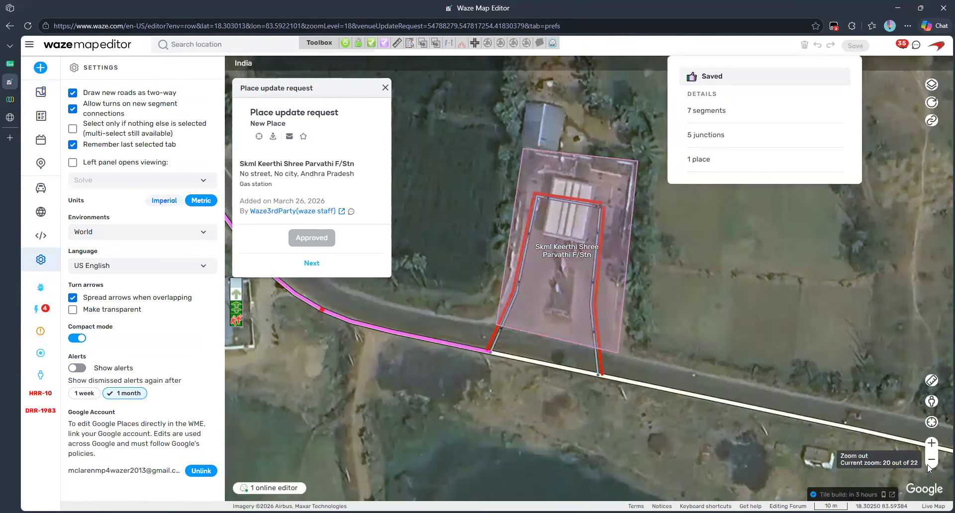
pyautogui.click(931, 464)
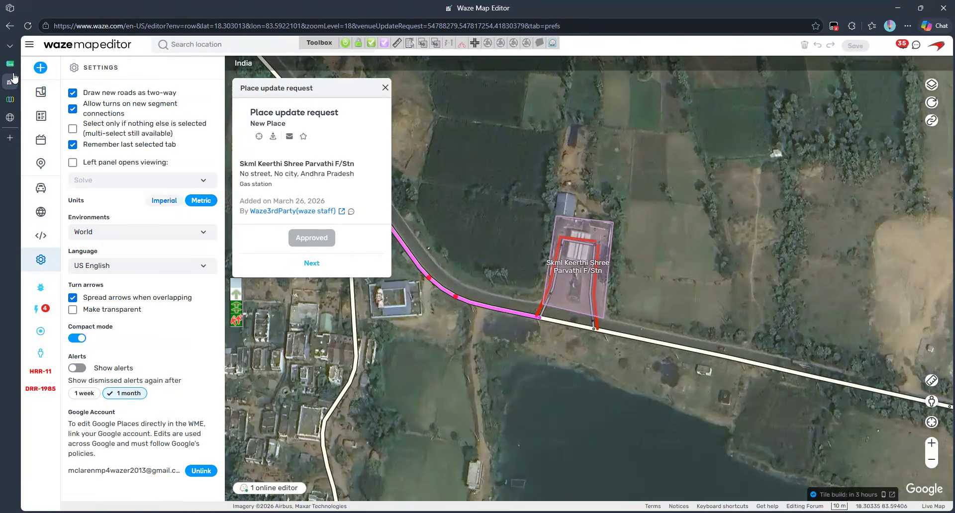
pyautogui.click(10, 64)
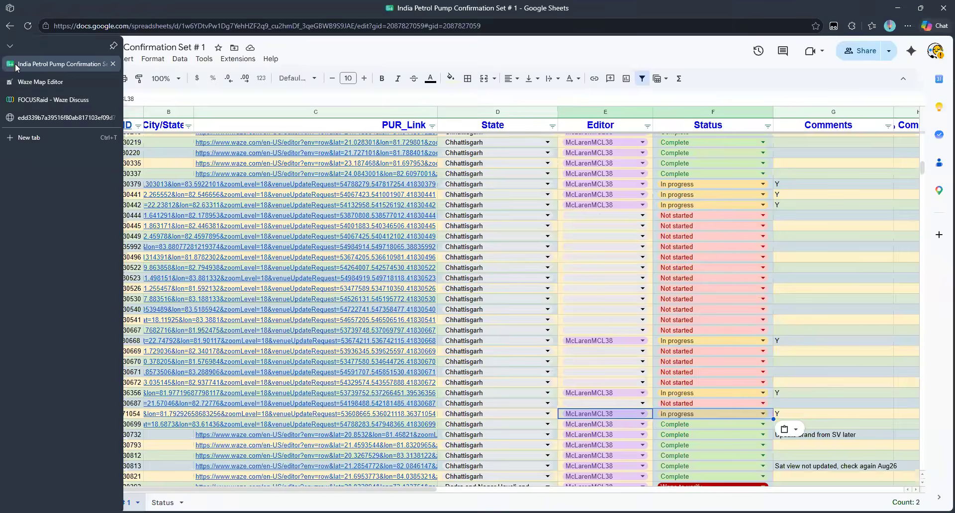
# Step: Mark row 73 Complete in the tracker and open row 74's Sindhu Trade Links Limited request
pyautogui.click(113, 82)
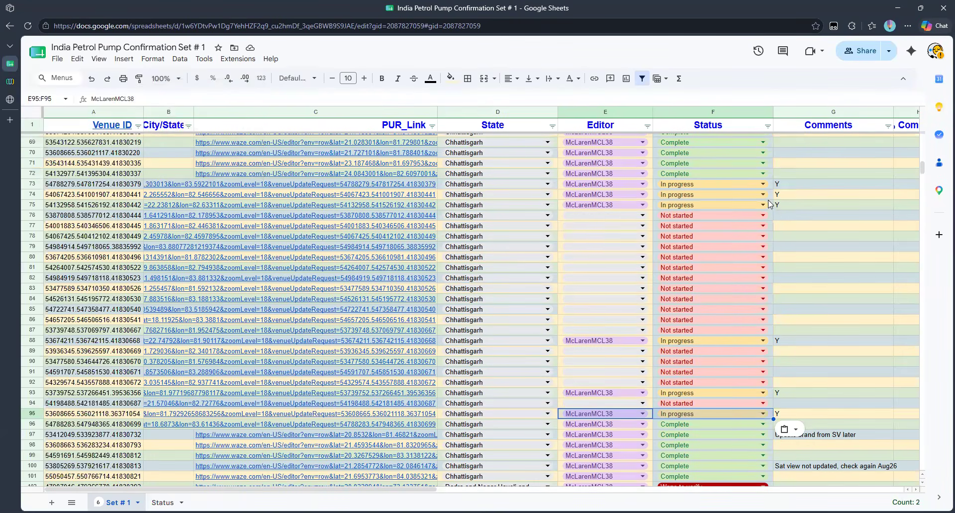
pyautogui.click(764, 187)
pyautogui.click(744, 222)
pyautogui.click(815, 246)
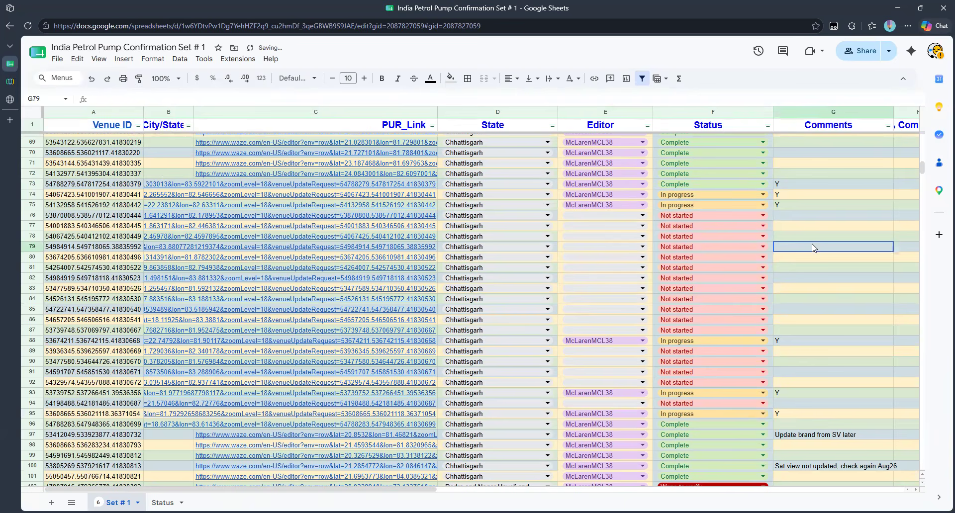
pyautogui.moveTo(312, 201)
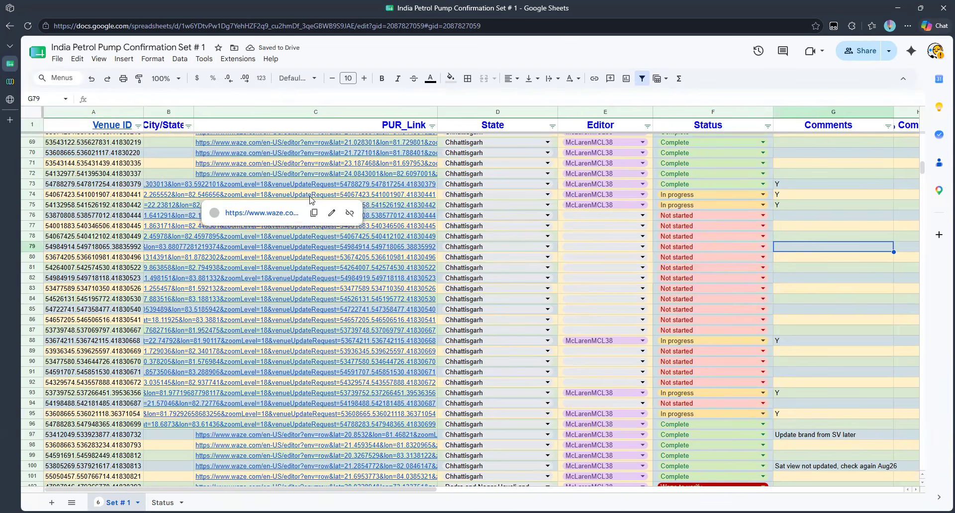
pyautogui.click(277, 217)
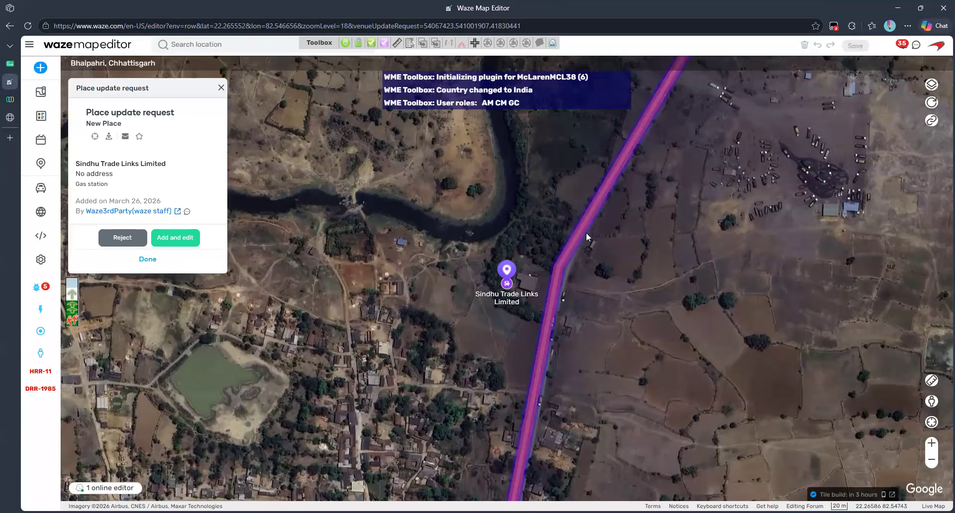
# Step: Inspect the Indian Oil pump in Street View and centre the Sindhu Trade Links Limited request on the map
pyautogui.moveTo(932, 402); pyautogui.dragTo(563, 307)
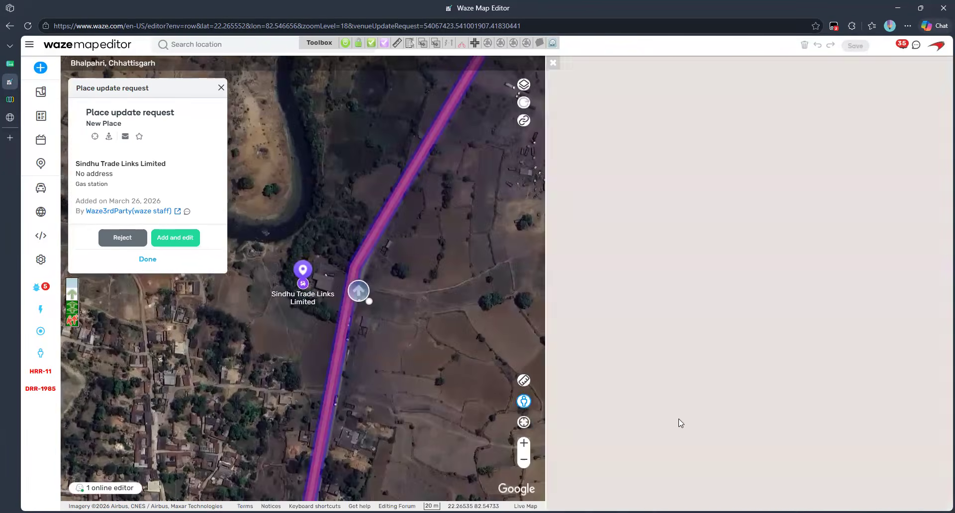
pyautogui.click(643, 346)
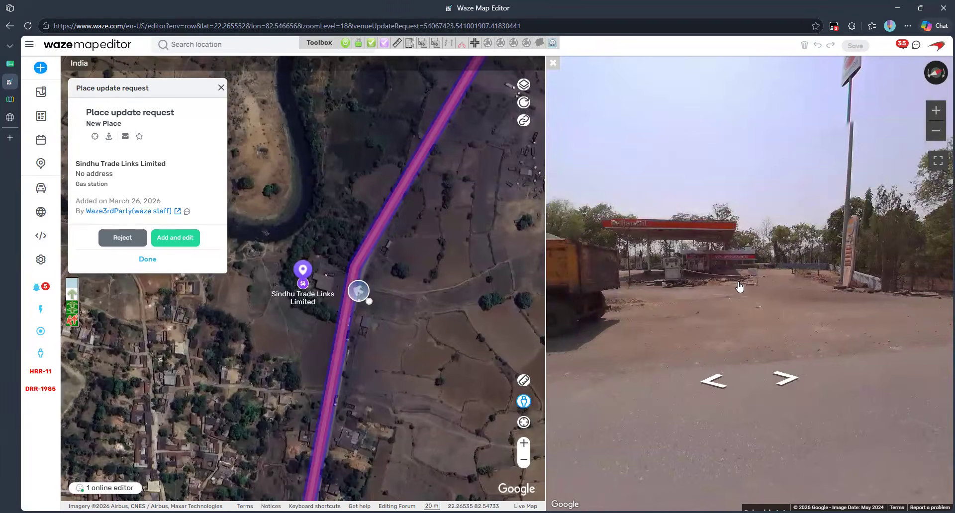
pyautogui.click(734, 291)
pyautogui.scroll(3, 630, 312)
pyautogui.moveTo(696, 314); pyautogui.dragTo(877, 309)
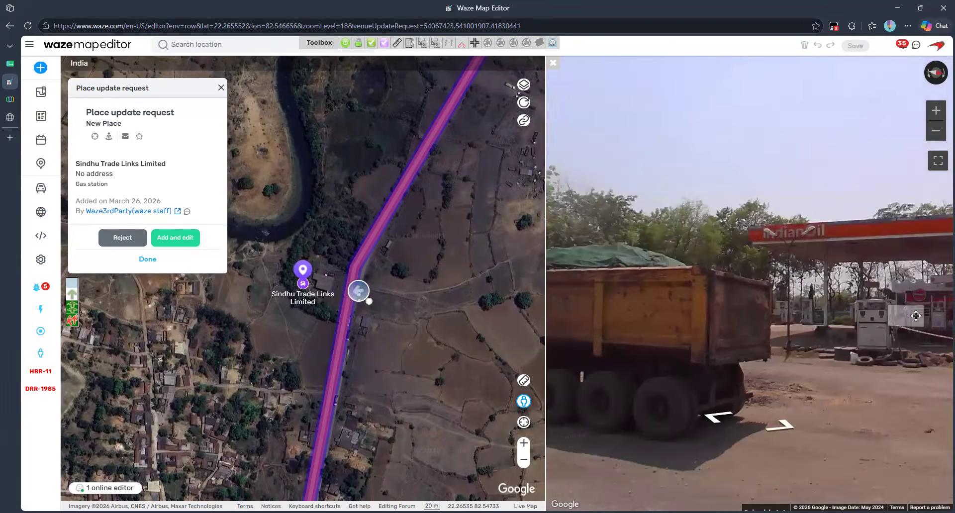
pyautogui.moveTo(913, 229); pyautogui.dragTo(825, 274)
pyautogui.scroll(-5, 767, 331)
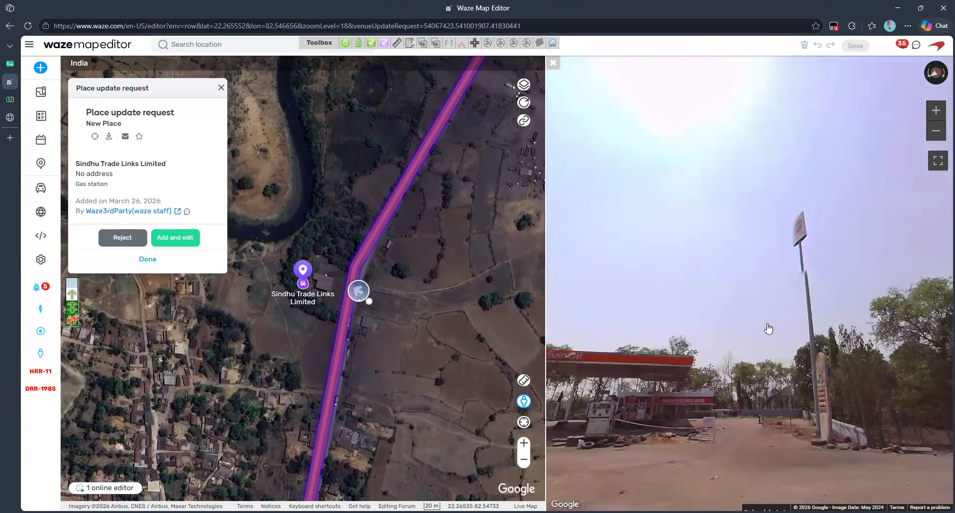
pyautogui.moveTo(398, 352); pyautogui.dragTo(459, 313)
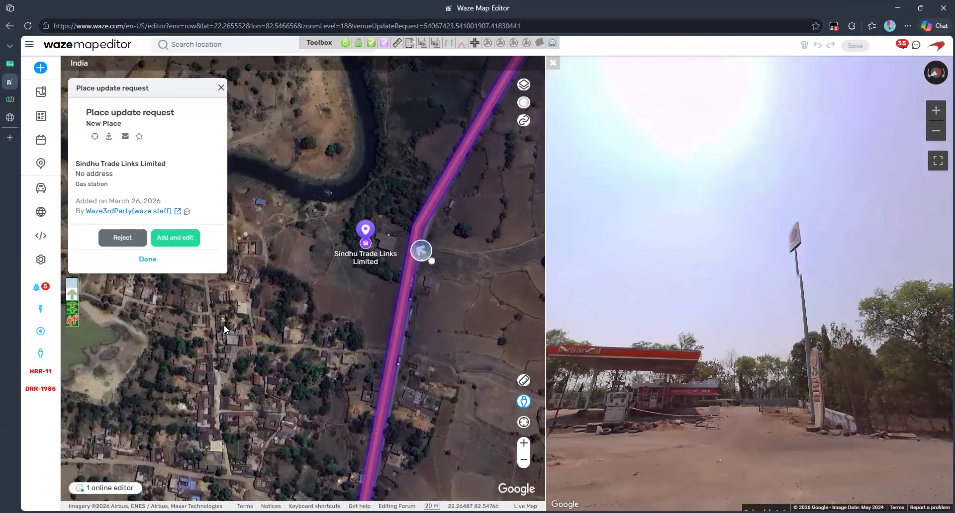
# Step: Approve the Sindhu Trade Links Limited request and brand it Indian Oil using the IOC preset
pyautogui.click(184, 240)
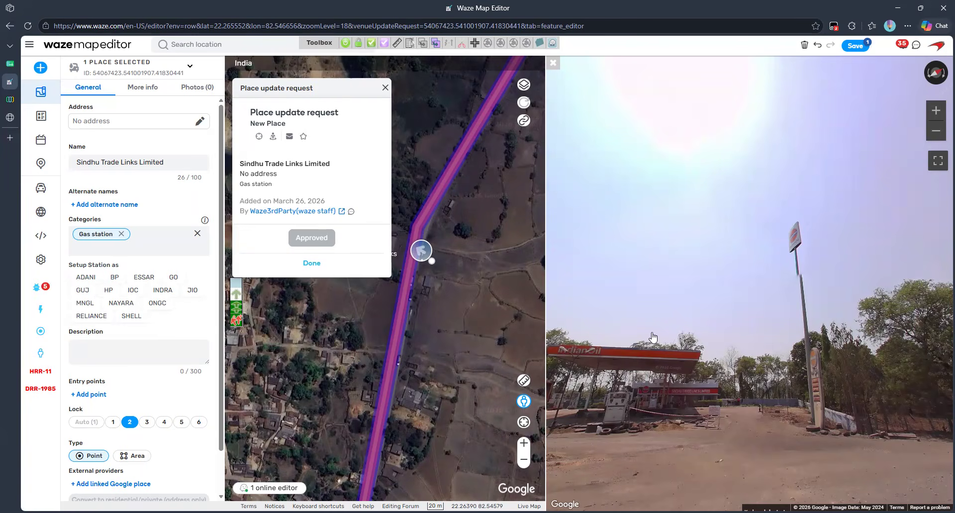
pyautogui.moveTo(729, 334); pyautogui.dragTo(891, 339)
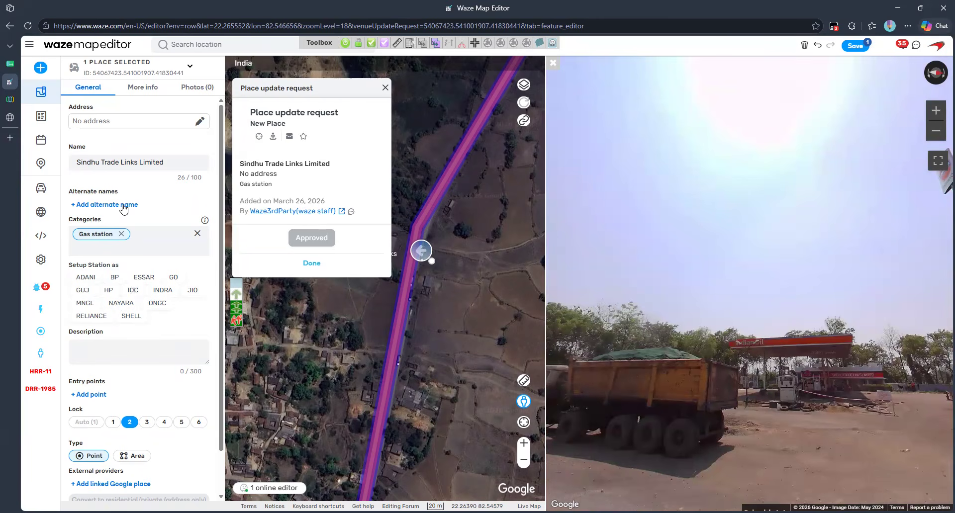
pyautogui.click(133, 290)
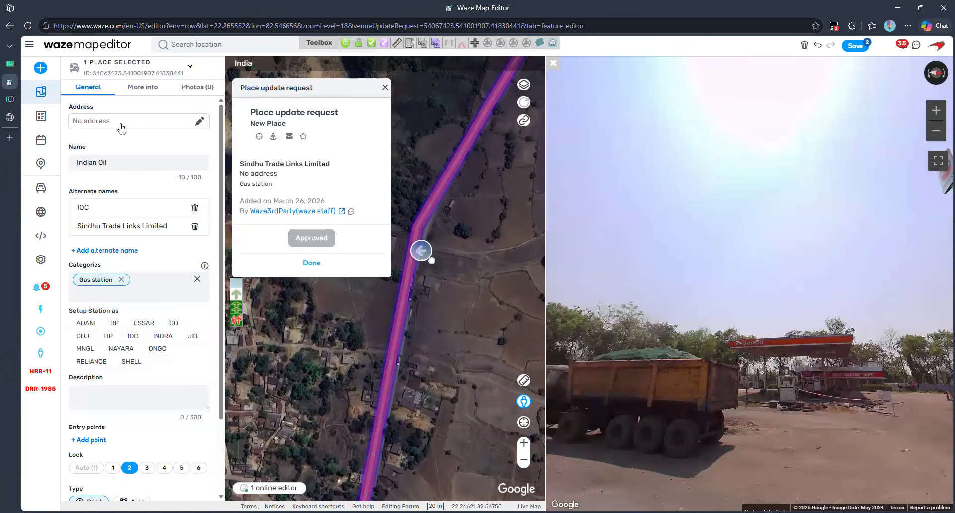
pyautogui.scroll(-2, 174, 433)
# Step: Make the Indian Oil place an Area with an entry point, save, and close Street View
pyautogui.click(131, 407)
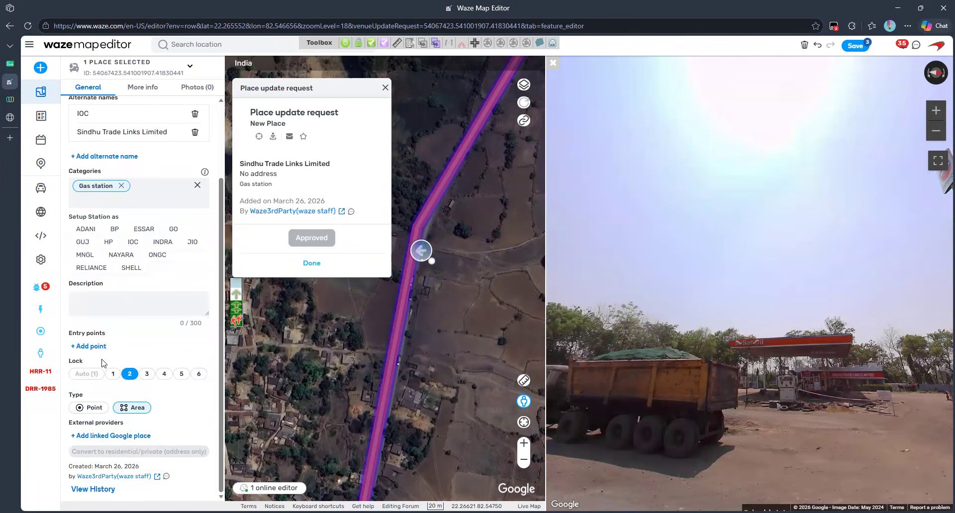
pyautogui.click(90, 348)
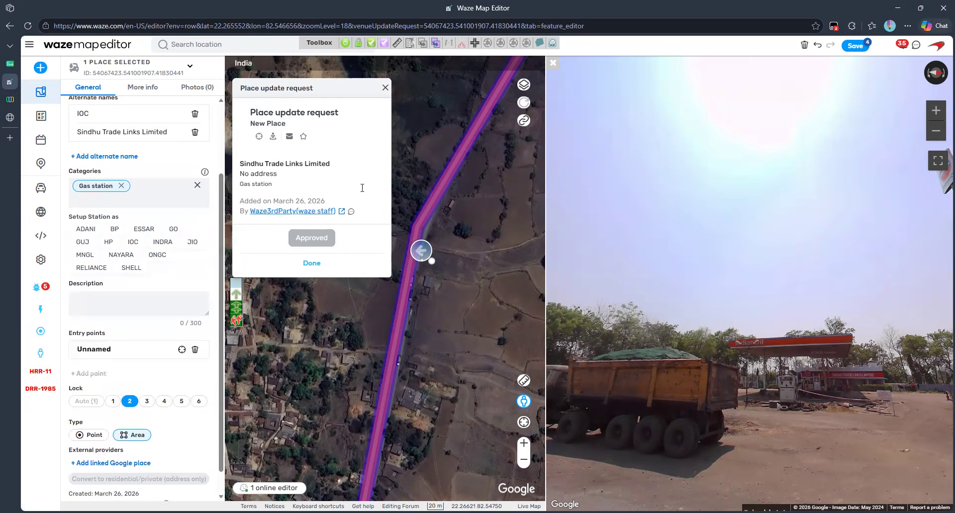
pyautogui.click(385, 88)
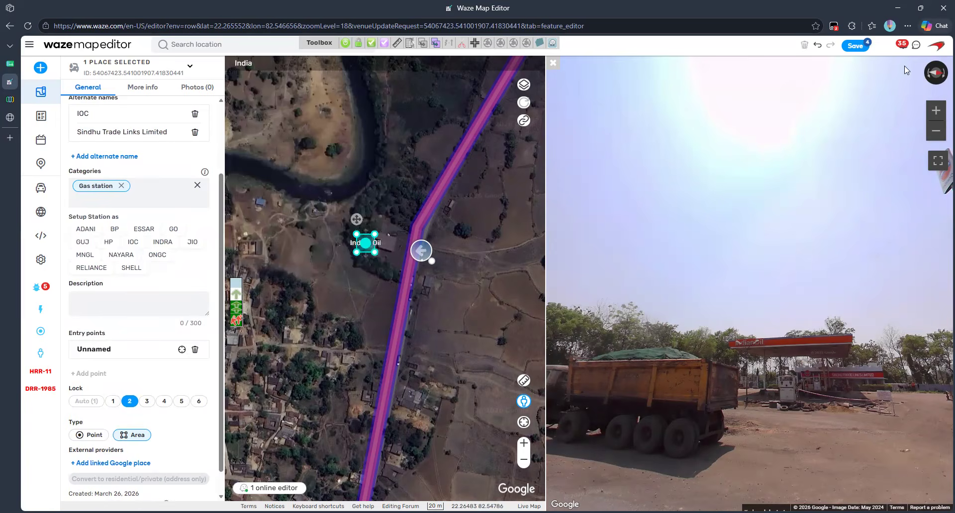
pyautogui.click(856, 46)
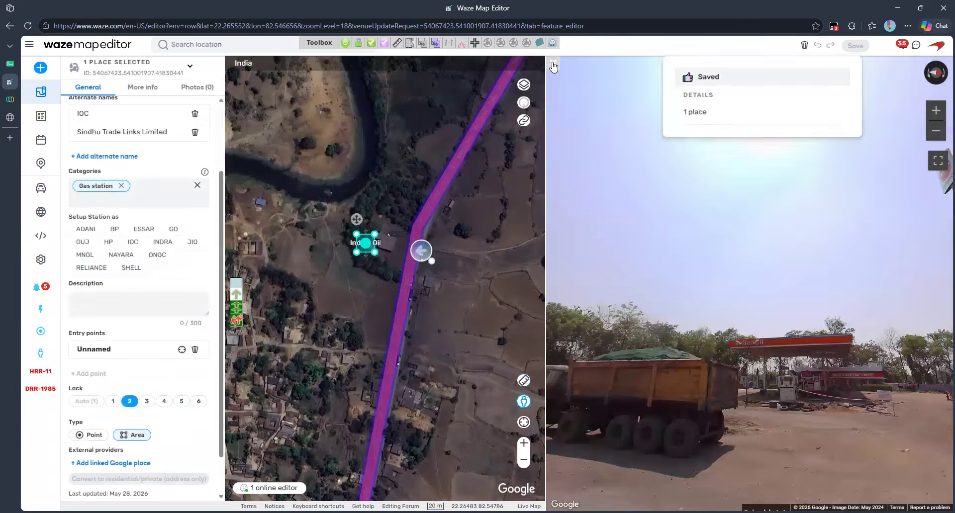
pyautogui.click(554, 63)
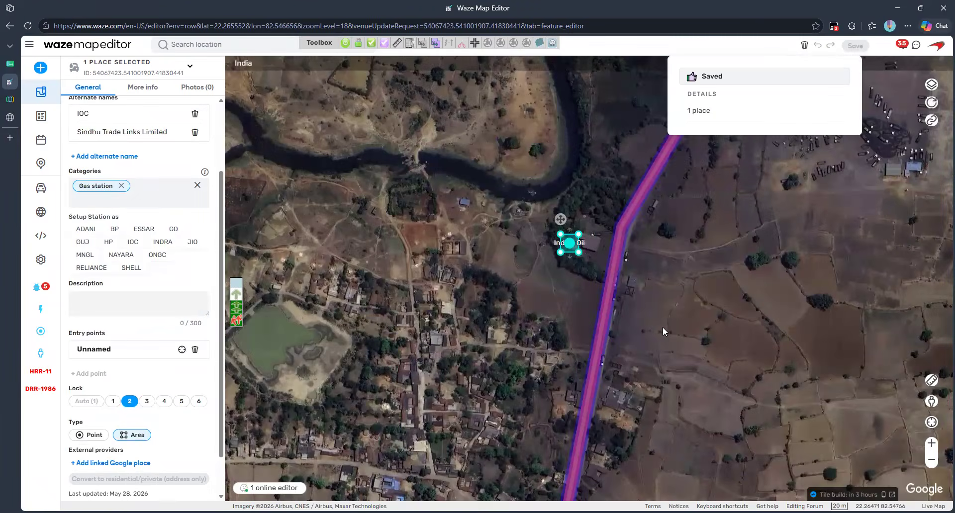
# Step: Move the Indian Oil area over the station and stretch its corners to the road edge
pyautogui.scroll(1, 663, 327)
pyautogui.moveTo(556, 182); pyautogui.dragTo(537, 309)
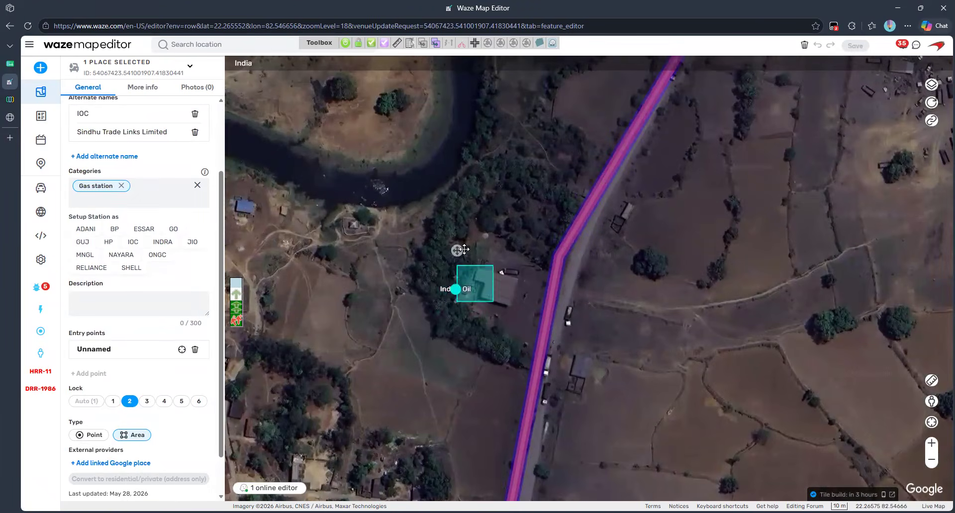
pyautogui.moveTo(464, 250); pyautogui.dragTo(491, 231)
pyautogui.moveTo(486, 283); pyautogui.dragTo(464, 311)
pyautogui.moveTo(520, 283); pyautogui.dragTo(530, 363)
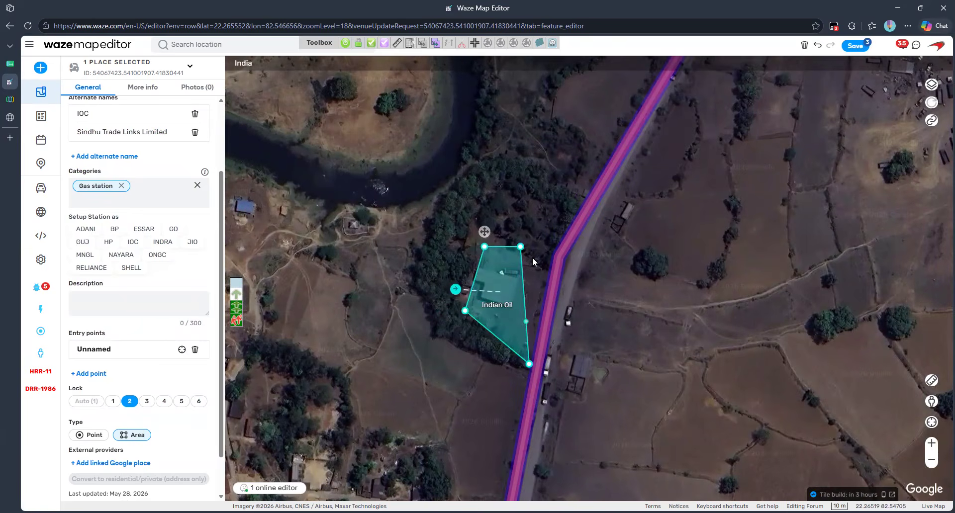
pyautogui.moveTo(520, 246); pyautogui.dragTo(551, 274)
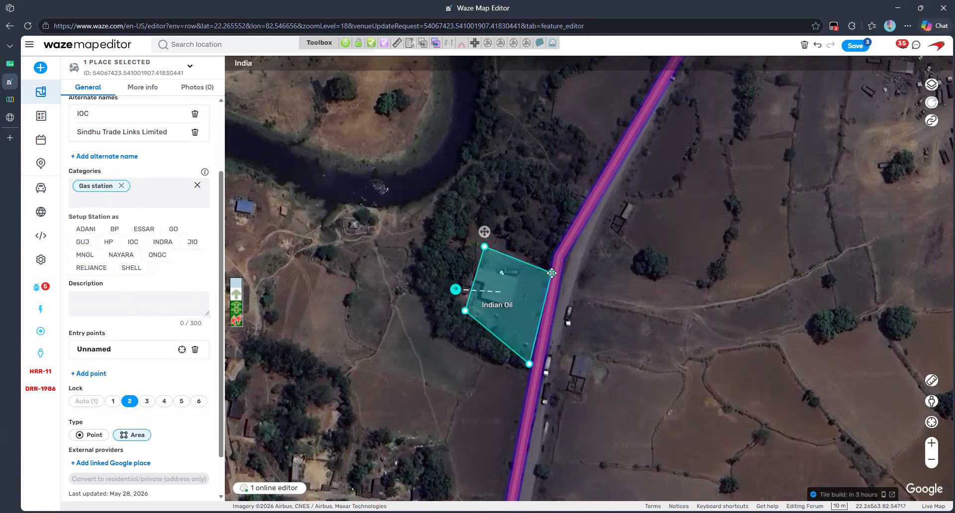
# Step: Reshape the main road segment running beside the station
pyautogui.click(627, 294)
pyautogui.moveTo(627, 295); pyautogui.dragTo(618, 249)
pyautogui.click(547, 214)
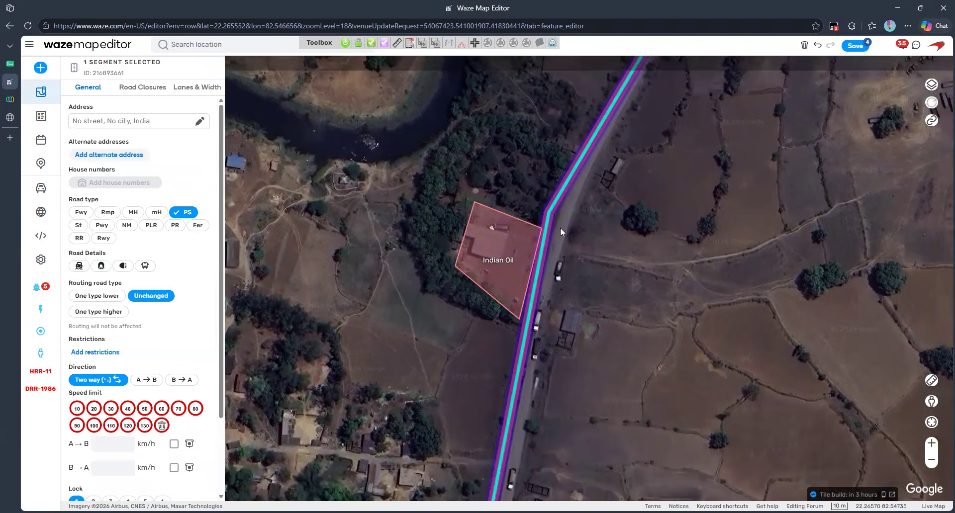
pyautogui.moveTo(547, 213); pyautogui.dragTo(574, 186)
pyautogui.moveTo(530, 358); pyautogui.dragTo(537, 331)
# Step: Refine the area's corners, put the entry point inside the grounds, and save place and road
pyautogui.click(500, 288)
pyautogui.scroll(1, 556, 344)
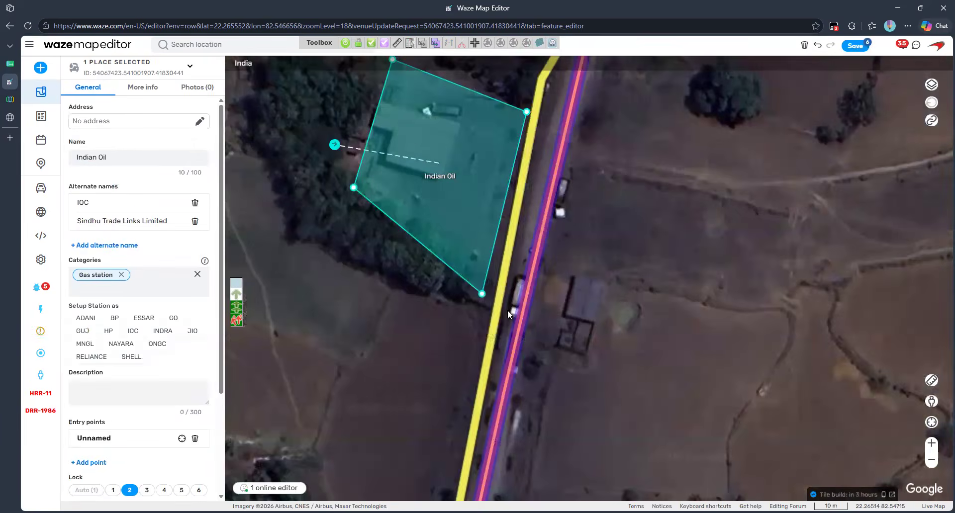
pyautogui.moveTo(496, 314); pyautogui.dragTo(504, 324)
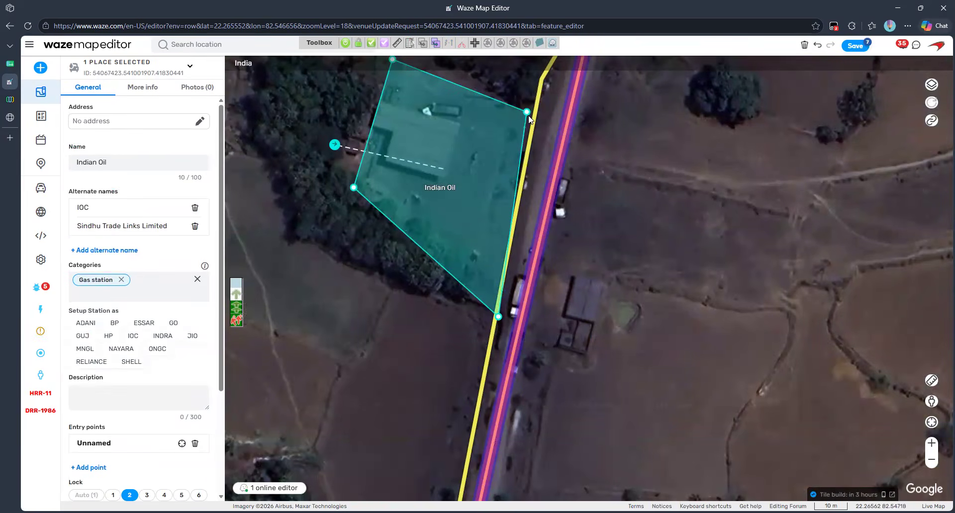
pyautogui.moveTo(528, 113); pyautogui.dragTo(548, 101)
pyautogui.moveTo(334, 145); pyautogui.dragTo(405, 174)
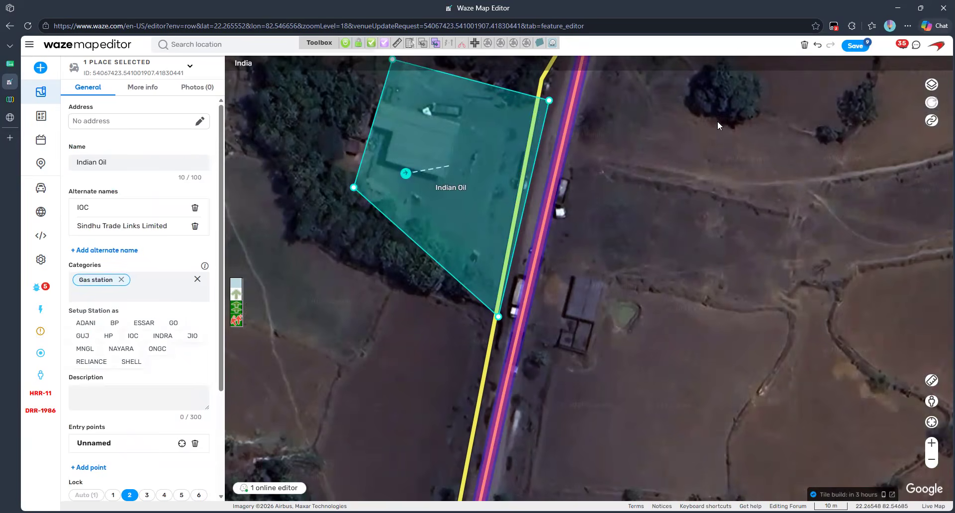
pyautogui.click(855, 45)
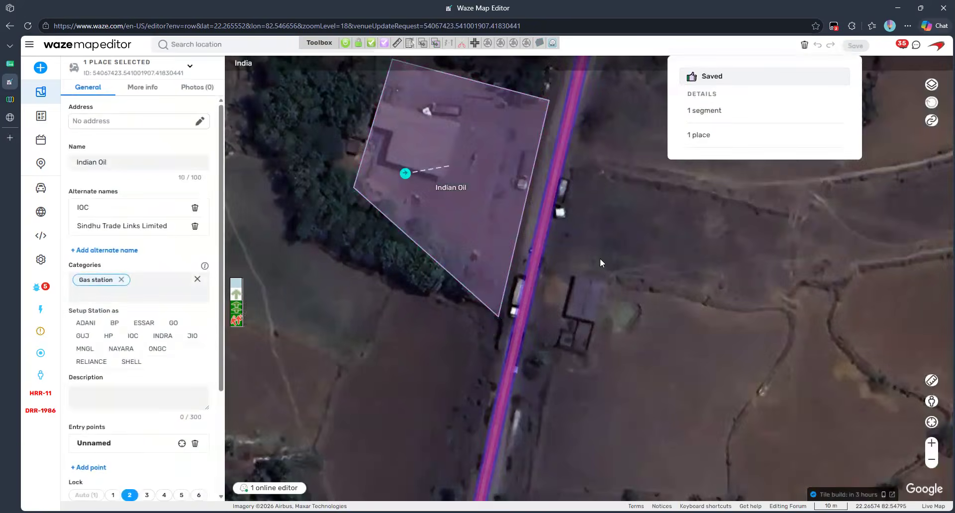
pyautogui.moveTo(600, 258); pyautogui.dragTo(620, 362)
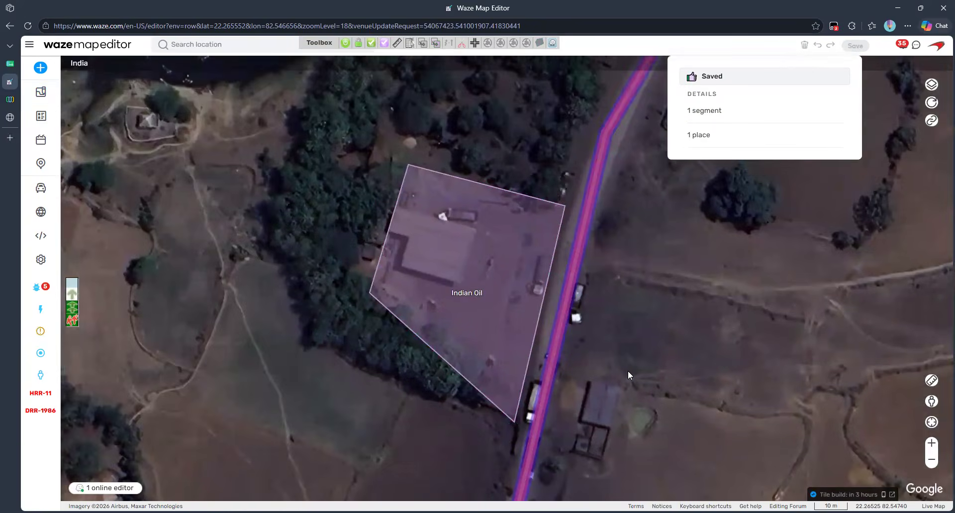
# Step: Draw two new road segments from the main road through the Indian Oil station grounds
pyautogui.click(547, 386)
pyautogui.click(508, 349)
pyautogui.click(416, 282)
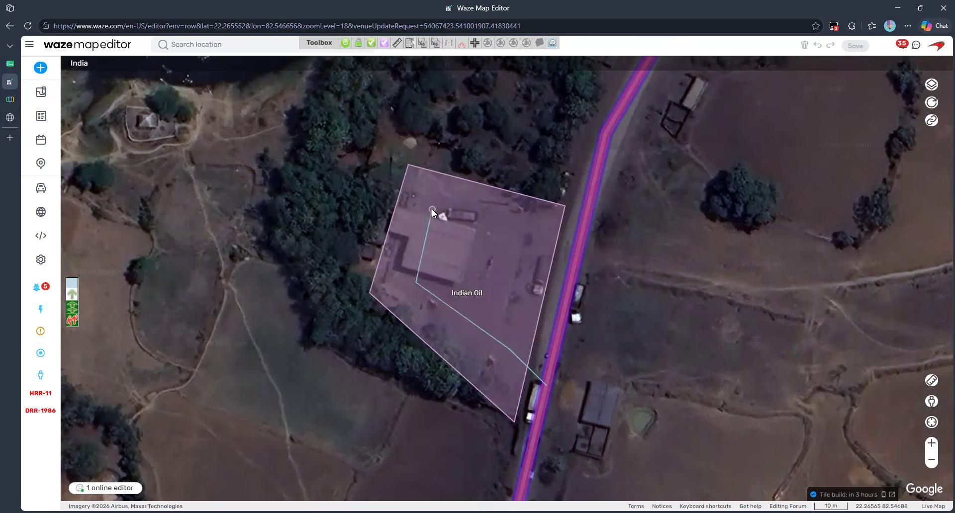
pyautogui.doubleClick(432, 210)
pyautogui.click(667, 333)
pyautogui.press('i')
pyautogui.click(433, 209)
pyautogui.doubleClick(583, 227)
# Step: Make both new segments a one-way A→B Parking Lot Road at 20 km/h with lock 2
pyautogui.click(598, 237)
pyautogui.click(432, 209)
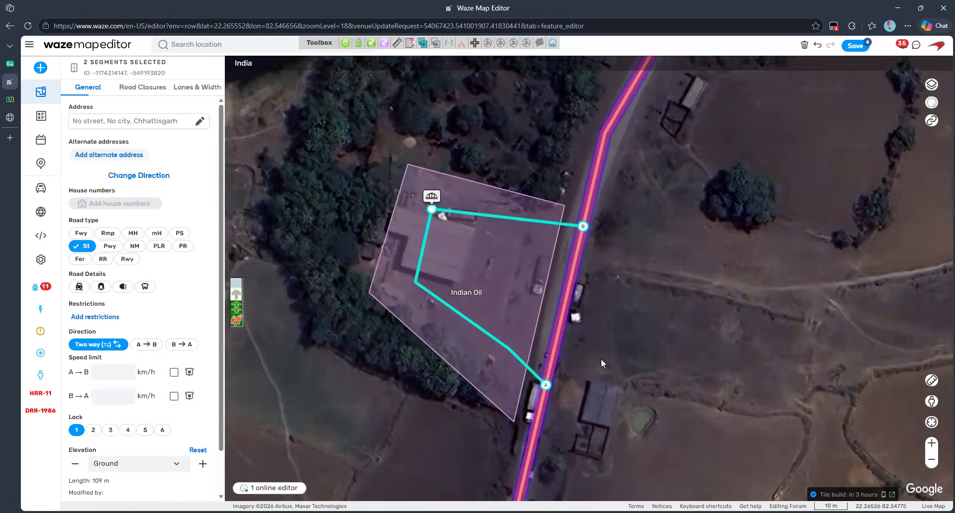
pyautogui.click(157, 247)
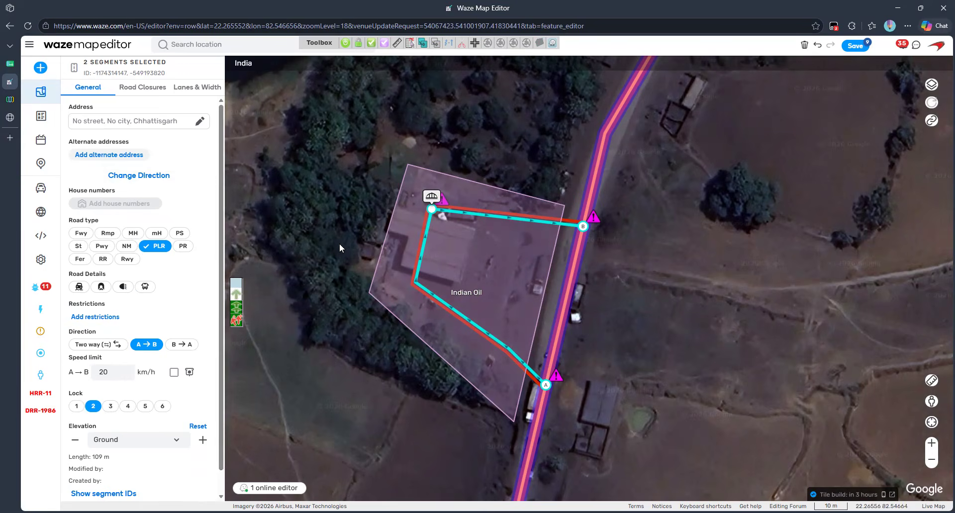
# Step: Nudge the Indian Oil place's entry point up, save the edits, and return to the tracker sheet
pyautogui.click(527, 291)
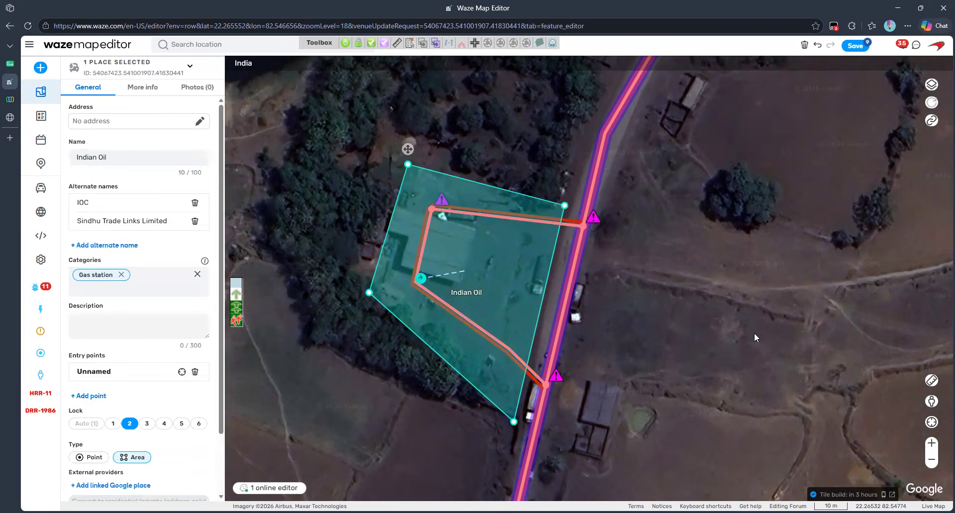
pyautogui.moveTo(418, 278); pyautogui.dragTo(417, 275)
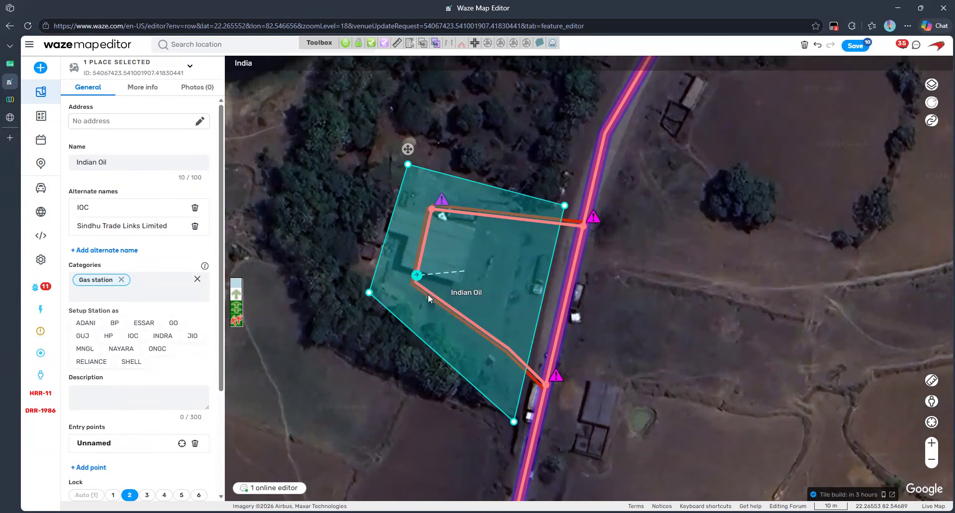
pyautogui.click(856, 48)
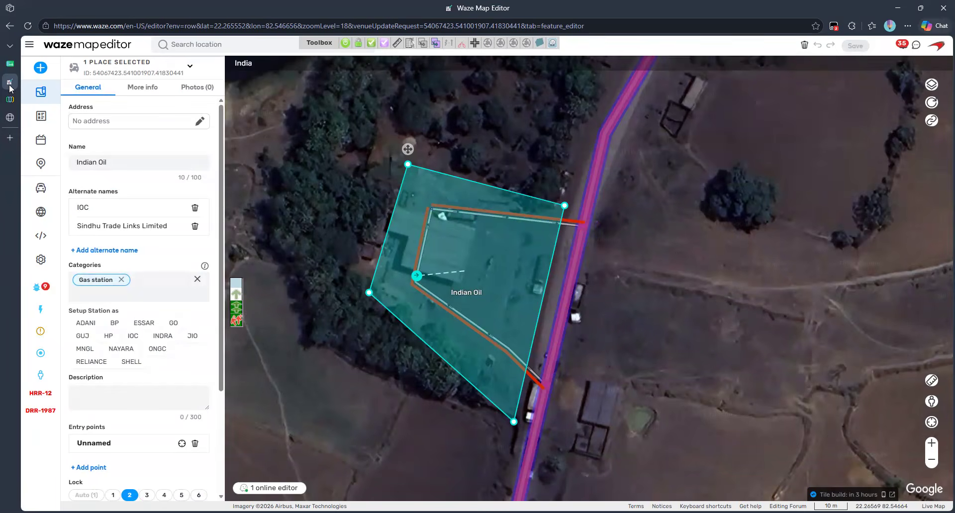
pyautogui.click(10, 65)
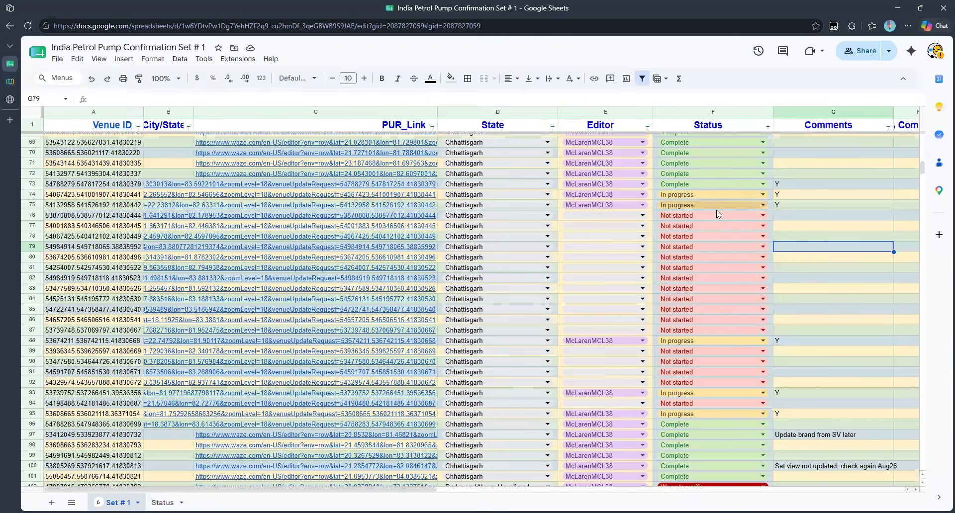
# Step: Set F74's status to Complete and open C75's PUR_Link for Maa Parameshwari Ksk
pyautogui.click(674, 218)
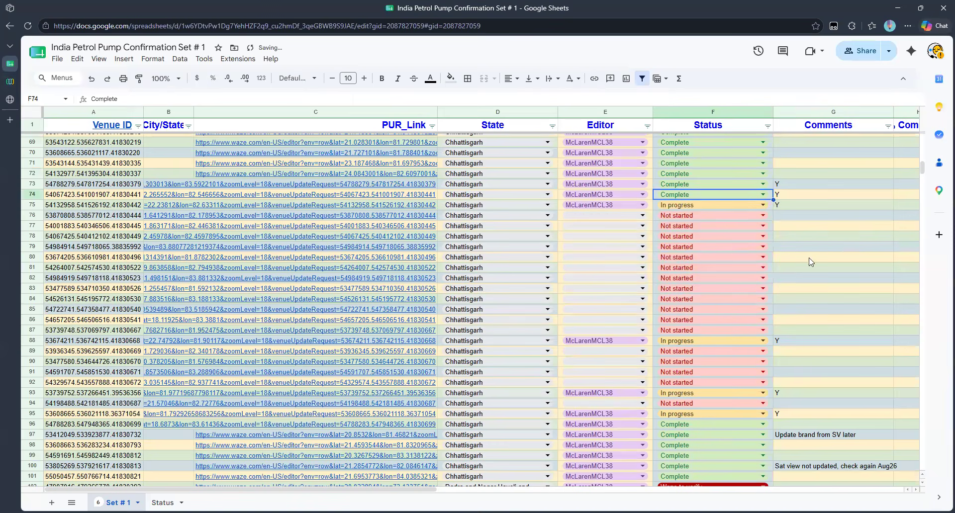
pyautogui.click(824, 245)
pyautogui.click(274, 230)
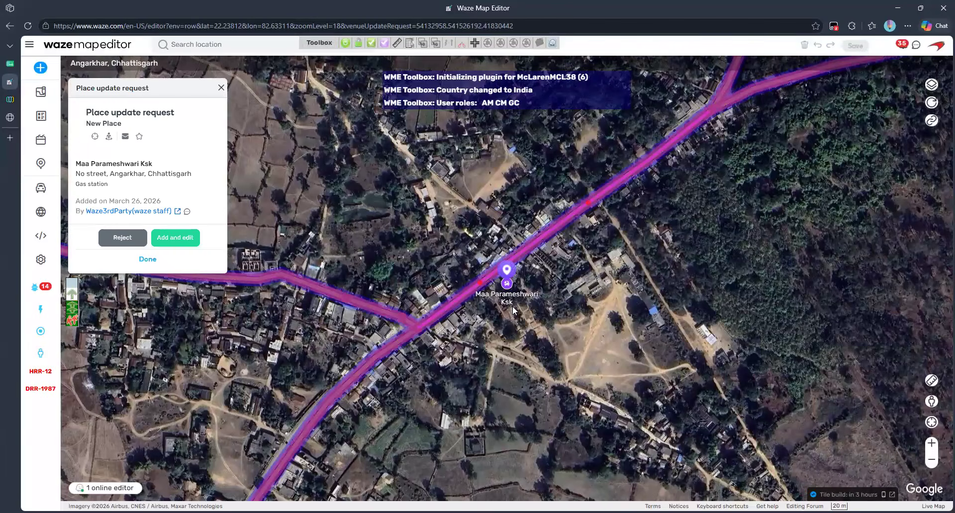
pyautogui.scroll(1, 513, 305)
pyautogui.moveTo(555, 238)
pyautogui.mouseDown()
pyautogui.moveTo(682, 317)
pyautogui.moveTo(668, 309)
pyautogui.mouseUp()
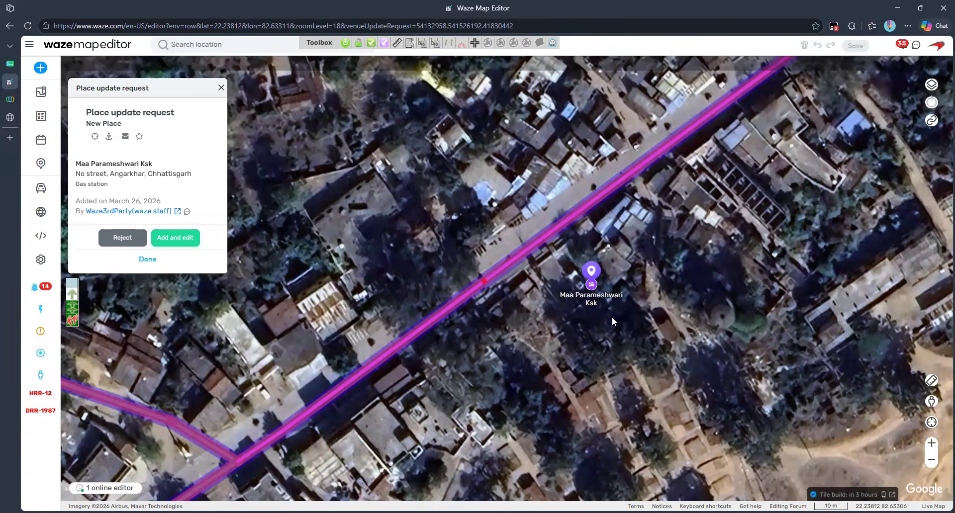
pyautogui.moveTo(931, 402)
pyautogui.mouseDown()
pyautogui.moveTo(622, 284)
pyautogui.moveTo(559, 230)
pyautogui.moveTo(536, 241)
pyautogui.moveTo(555, 236)
pyautogui.mouseUp()
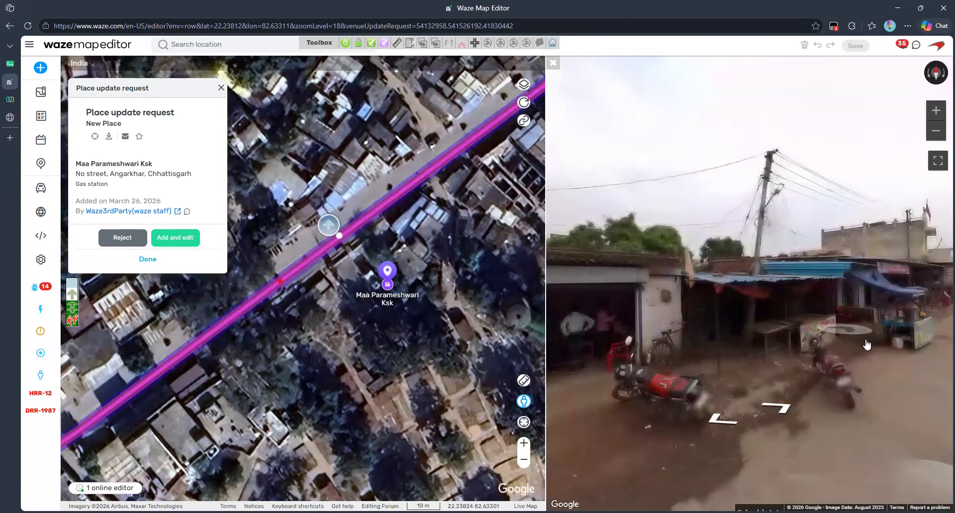
pyautogui.moveTo(866, 344); pyautogui.dragTo(721, 297)
pyautogui.moveTo(815, 299); pyautogui.dragTo(560, 297)
pyautogui.moveTo(821, 315); pyautogui.dragTo(637, 298)
pyautogui.moveTo(829, 269); pyautogui.dragTo(687, 264)
pyautogui.click(686, 263)
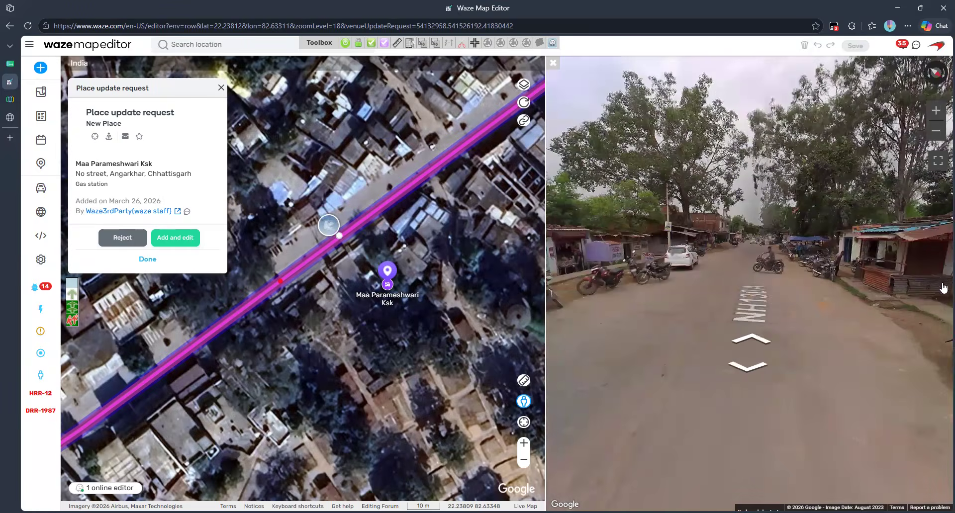
pyautogui.click(760, 243)
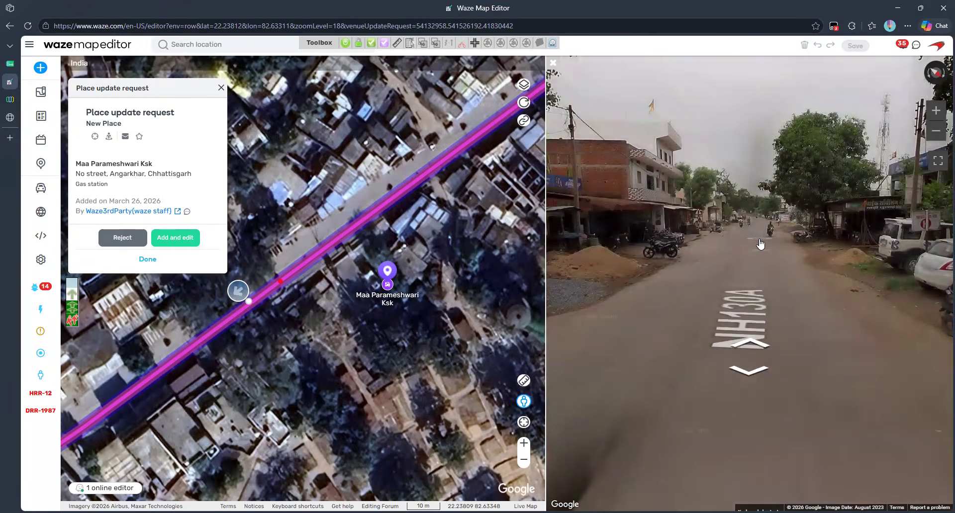
pyautogui.click(760, 243)
pyautogui.click(760, 243)
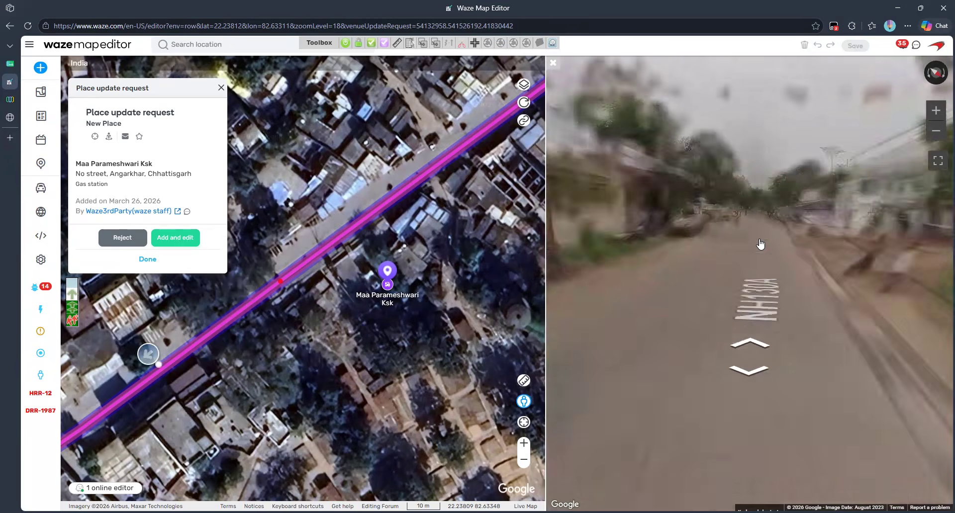
pyautogui.click(641, 294)
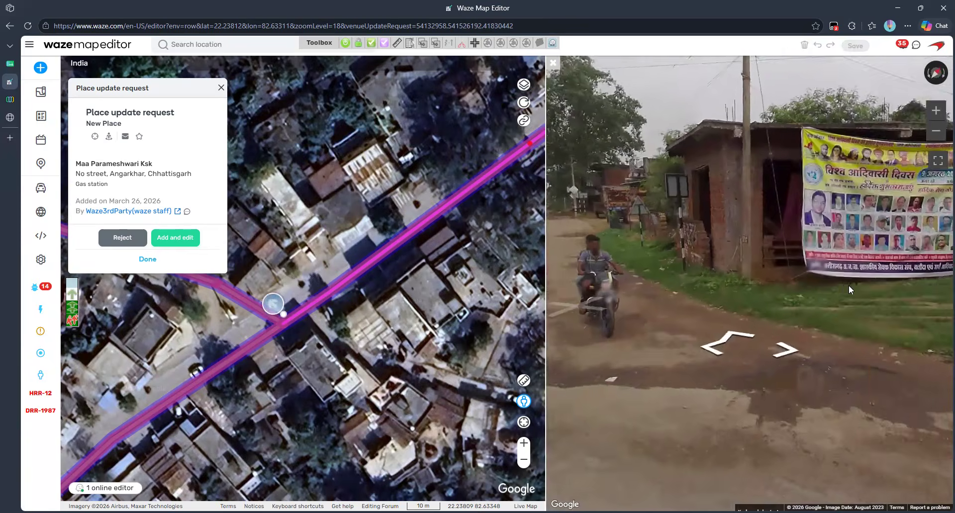
pyautogui.moveTo(851, 288); pyautogui.dragTo(617, 287)
pyautogui.moveTo(926, 277); pyautogui.dragTo(652, 273)
pyautogui.moveTo(831, 283); pyautogui.dragTo(761, 262)
pyautogui.click(761, 263)
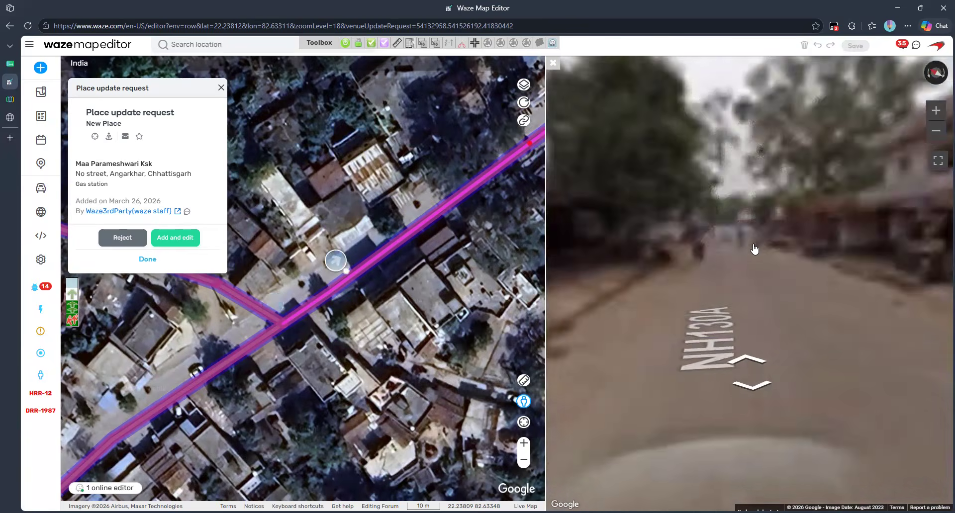
pyautogui.click(734, 239)
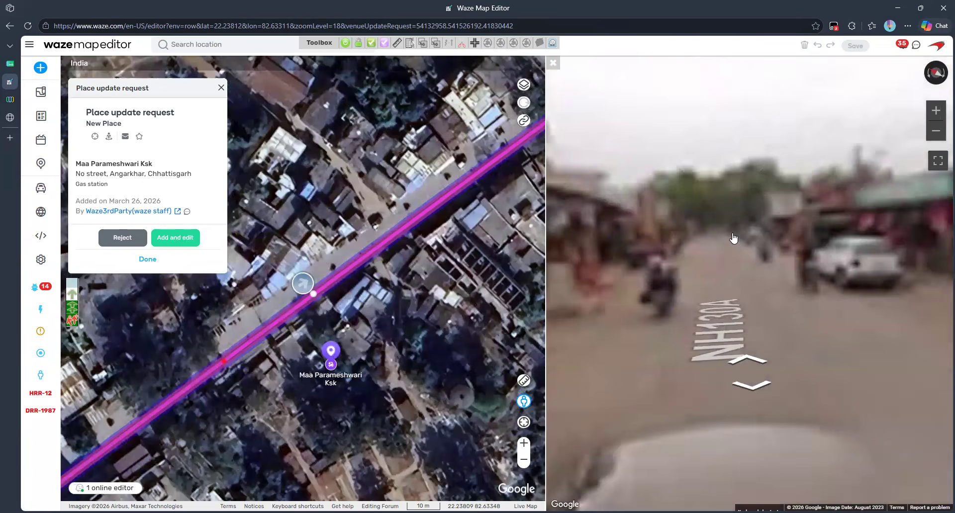
pyautogui.click(735, 238)
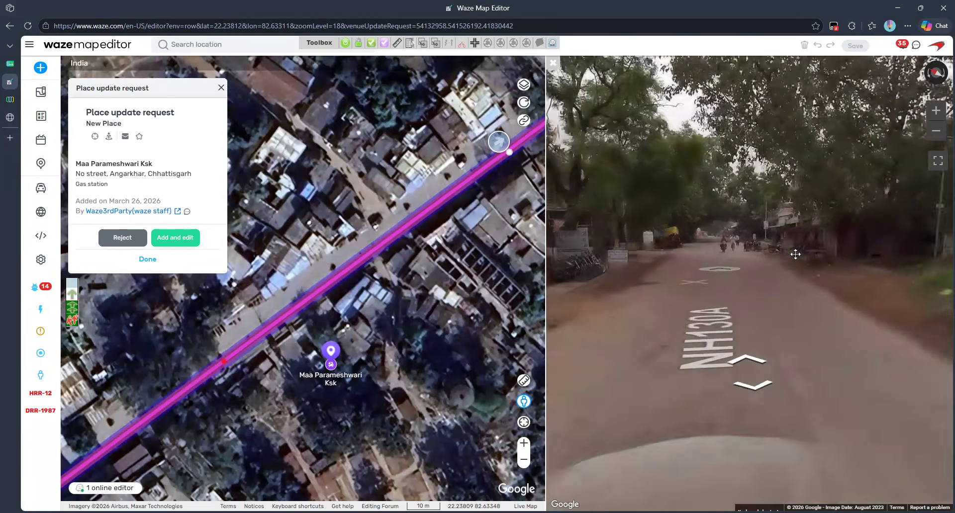
pyautogui.moveTo(795, 254); pyautogui.dragTo(844, 252)
pyautogui.moveTo(693, 255); pyautogui.dragTo(580, 264)
pyautogui.click(693, 247)
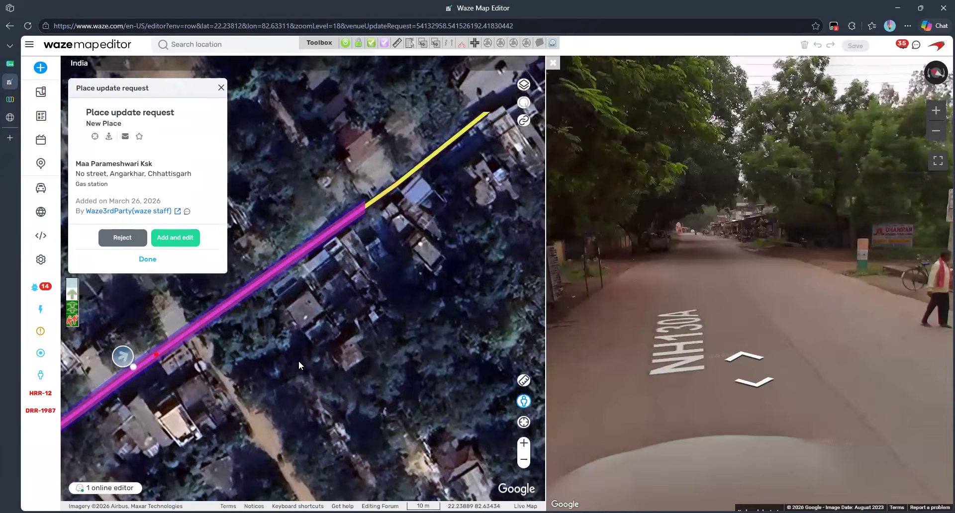
pyautogui.moveTo(377, 288); pyautogui.dragTo(251, 377)
pyautogui.moveTo(499, 209); pyautogui.dragTo(356, 357)
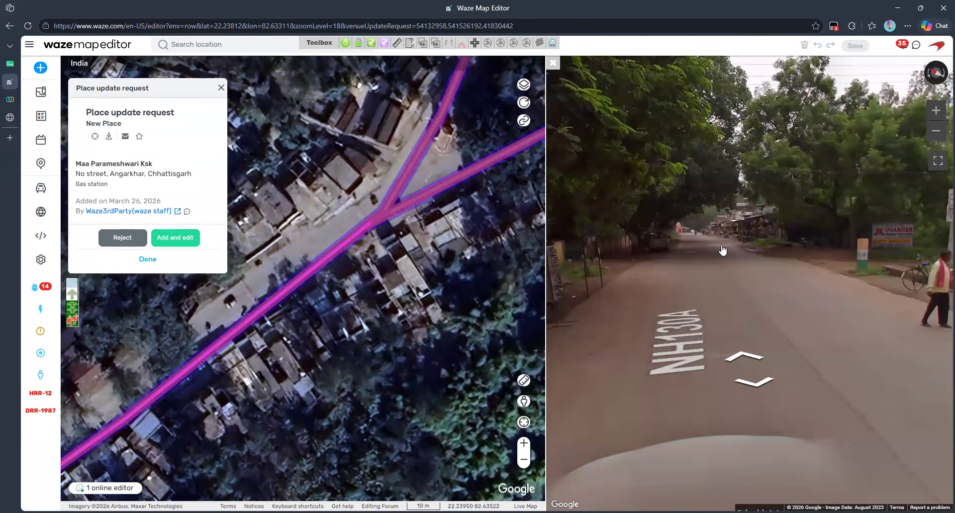
pyautogui.click(723, 250)
pyautogui.click(713, 262)
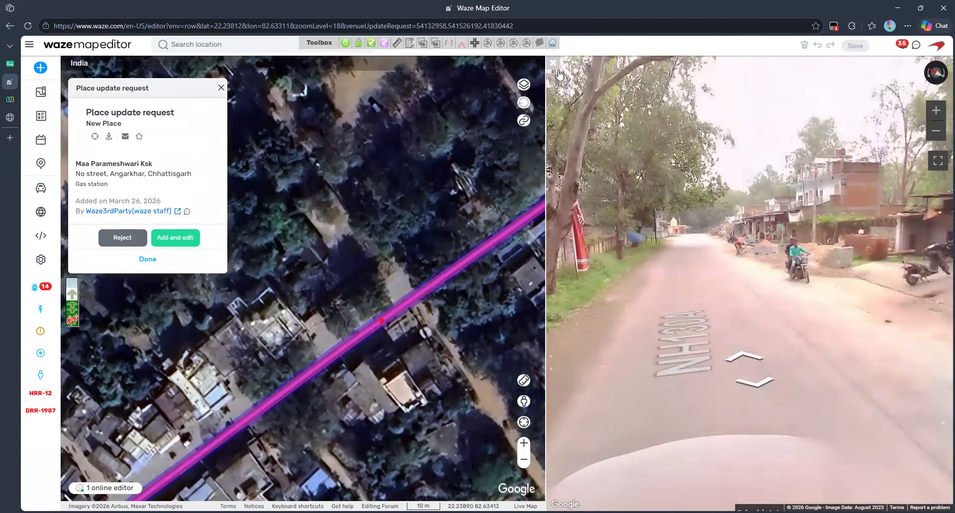
pyautogui.click(557, 70)
pyautogui.scroll(-1, 590, 400)
pyautogui.moveTo(492, 487); pyautogui.dragTo(521, 302)
pyautogui.scroll(1, 521, 303)
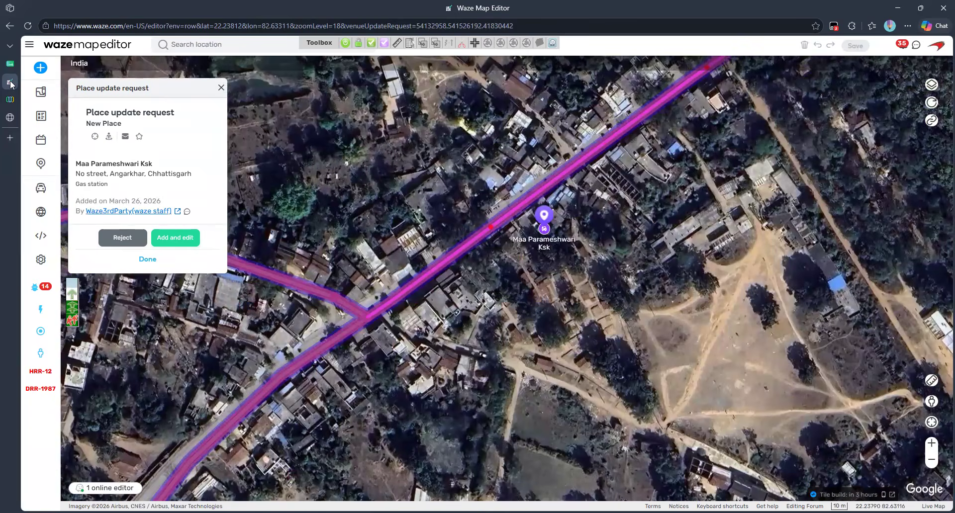
# Step: Keep row 75's editor in E75 unchanged and its F75 status In progress
pyautogui.moveTo(114, 81)
pyautogui.click(75, 63)
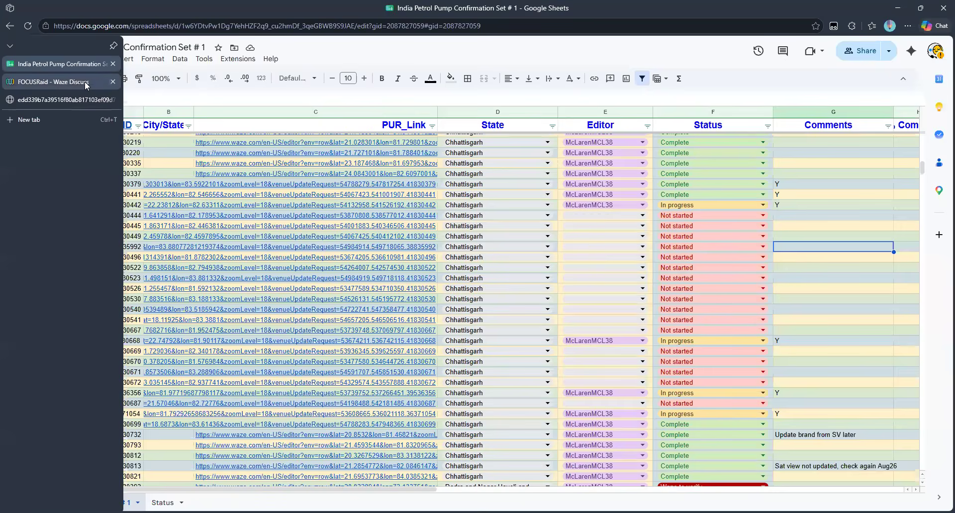
pyautogui.click(643, 206)
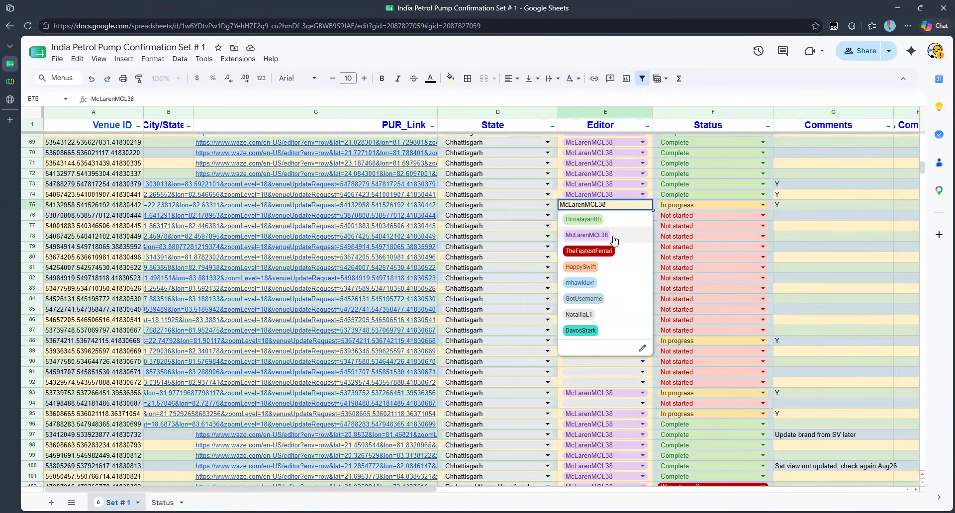
pyautogui.click(806, 246)
pyautogui.click(764, 205)
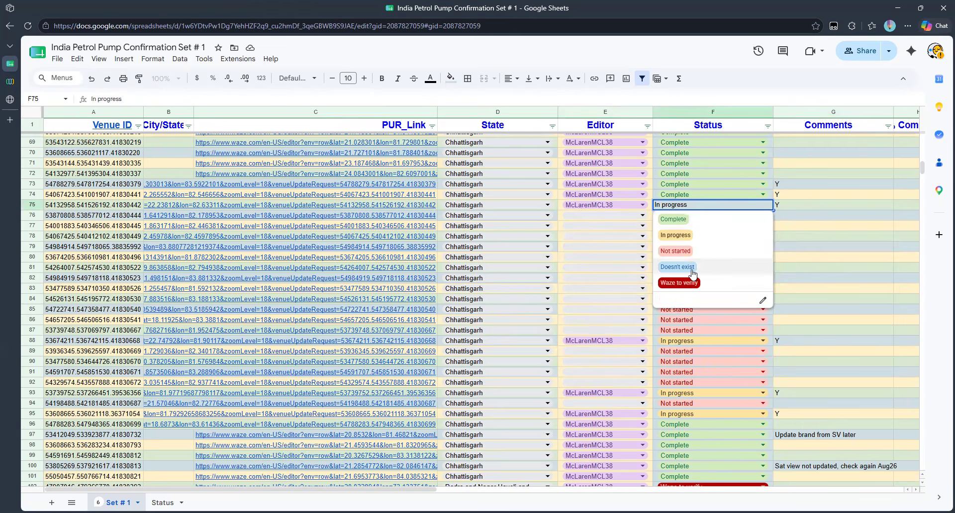
pyautogui.click(825, 264)
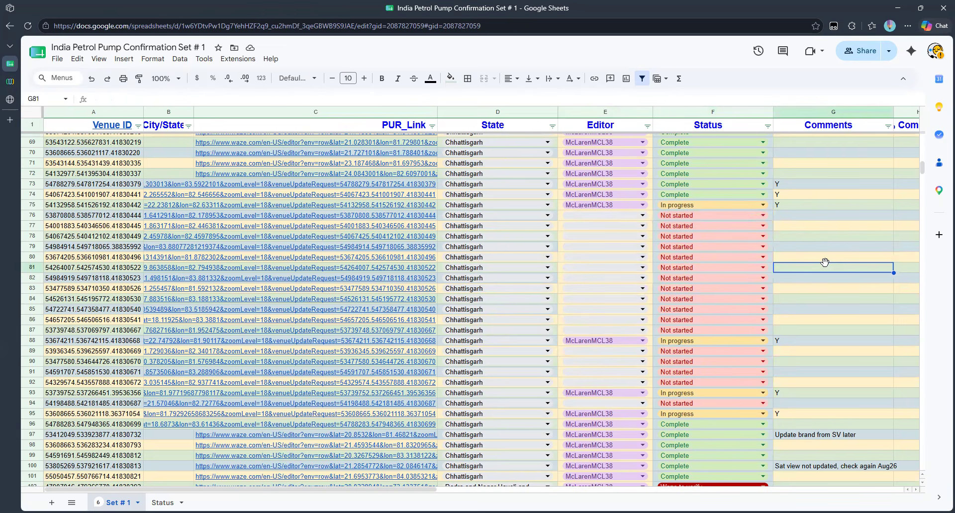
pyautogui.click(840, 340)
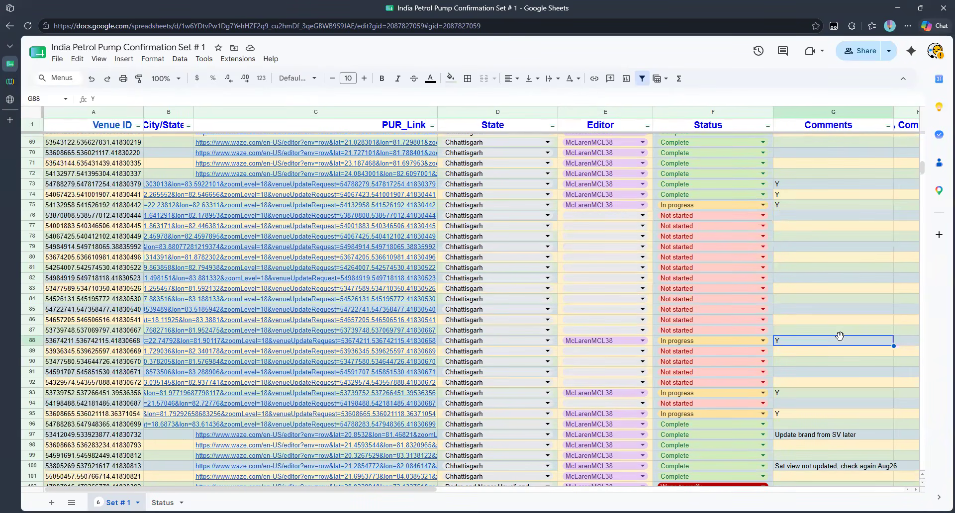
pyautogui.click(180, 59)
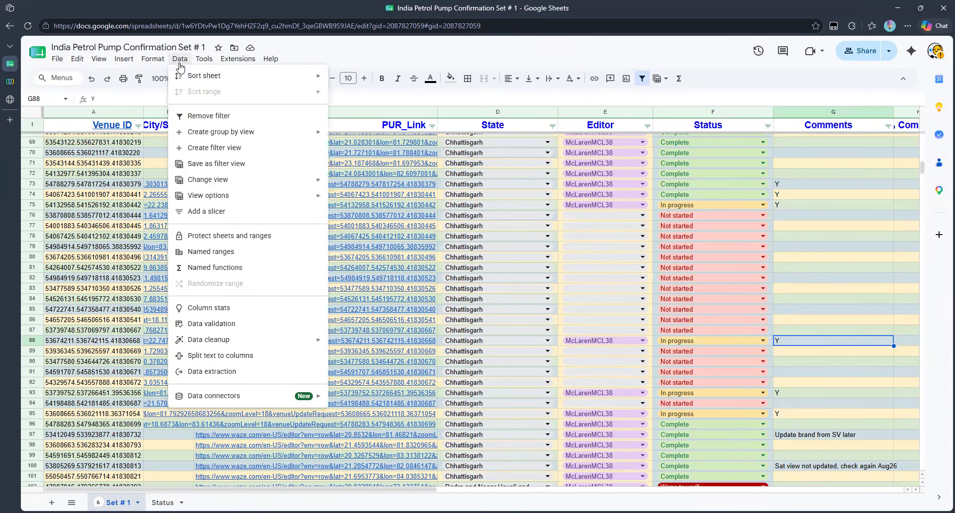
pyautogui.click(232, 152)
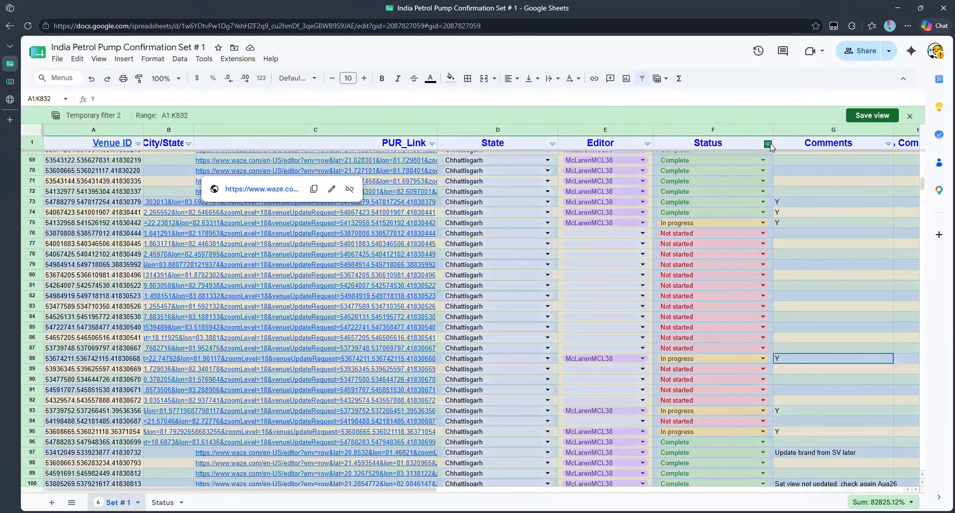
pyautogui.click(768, 144)
pyautogui.click(677, 268)
pyautogui.click(669, 342)
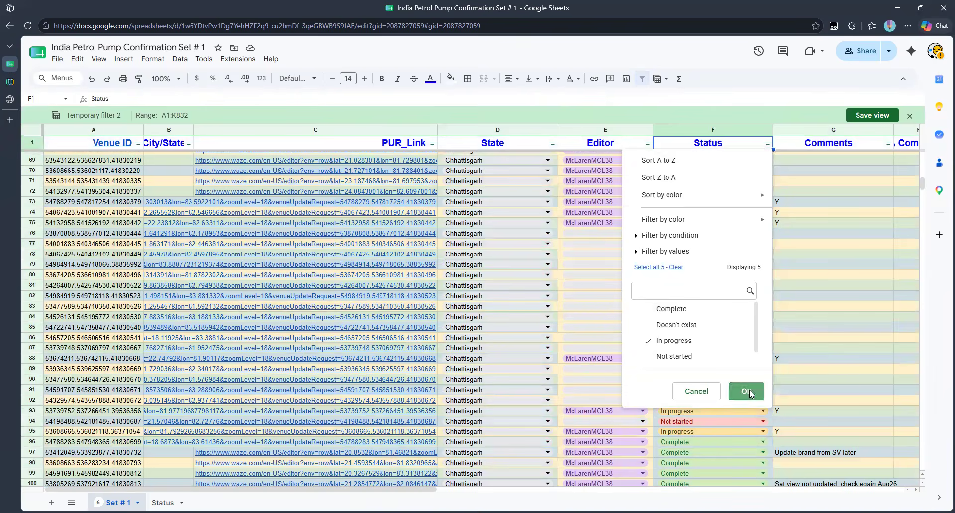
pyautogui.click(746, 391)
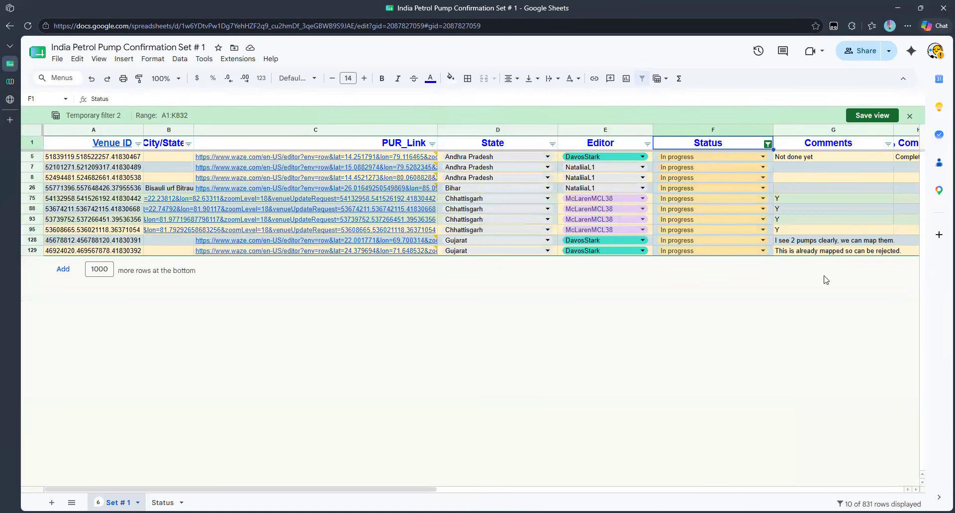
pyautogui.click(648, 144)
pyautogui.click(547, 341)
pyautogui.click(546, 309)
pyautogui.click(626, 393)
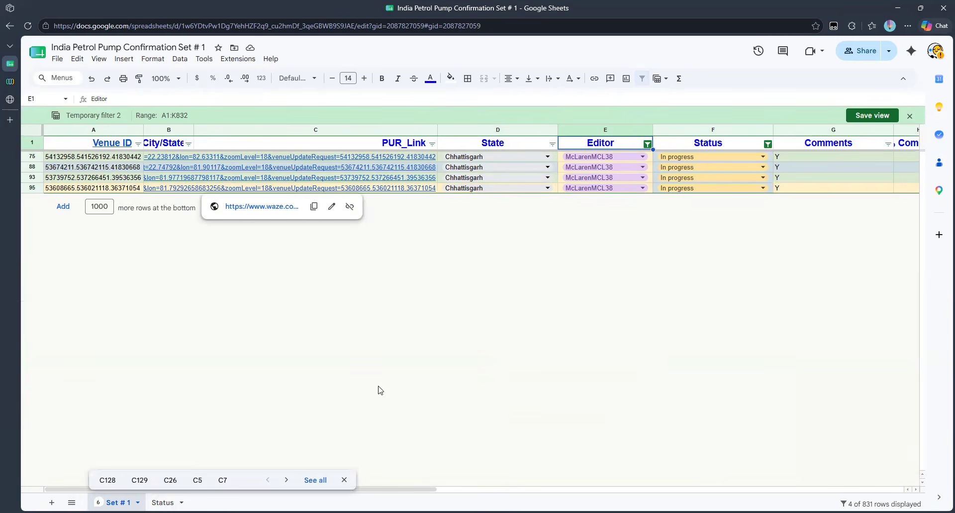
pyautogui.click(910, 116)
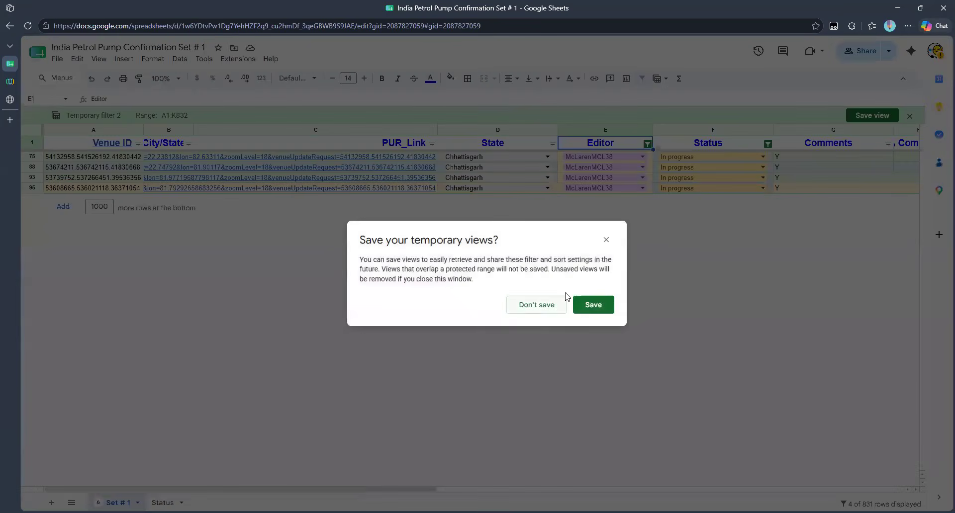
pyautogui.click(606, 241)
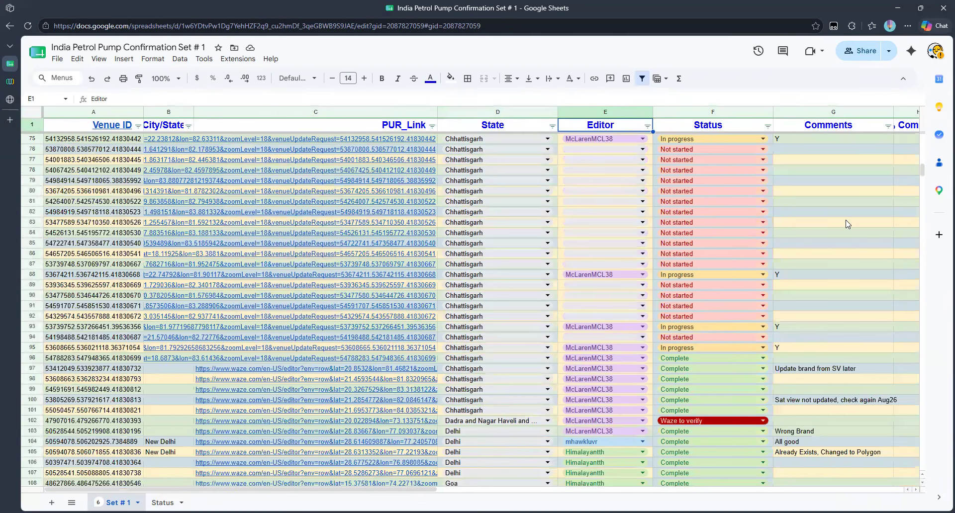
# Step: Enter a 'Transferred from' comment naming the previous editor in G75
pyautogui.click(830, 185)
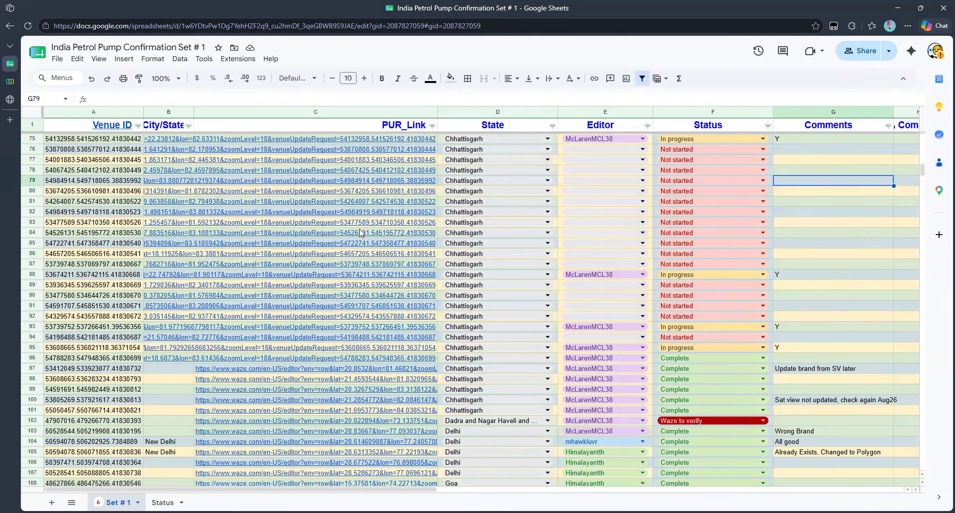
pyautogui.scroll(1, 362, 233)
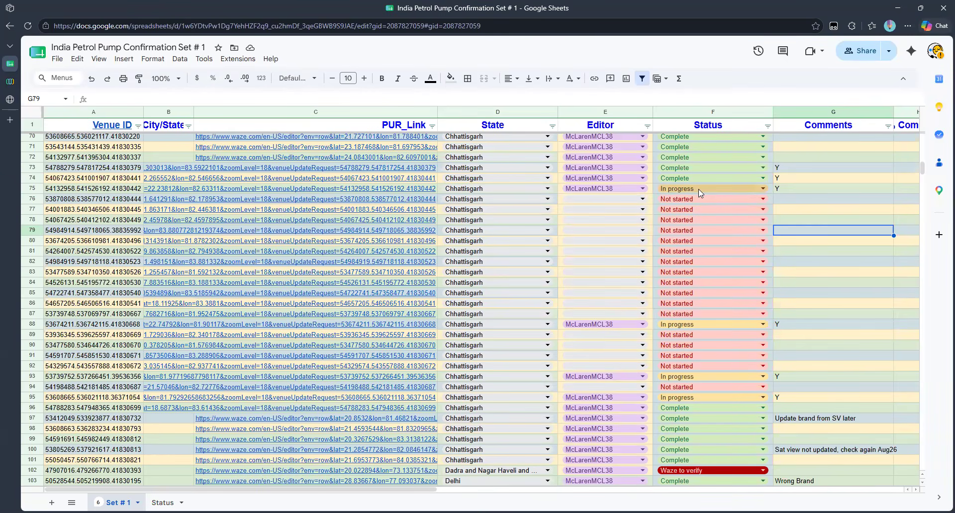
pyautogui.click(833, 188)
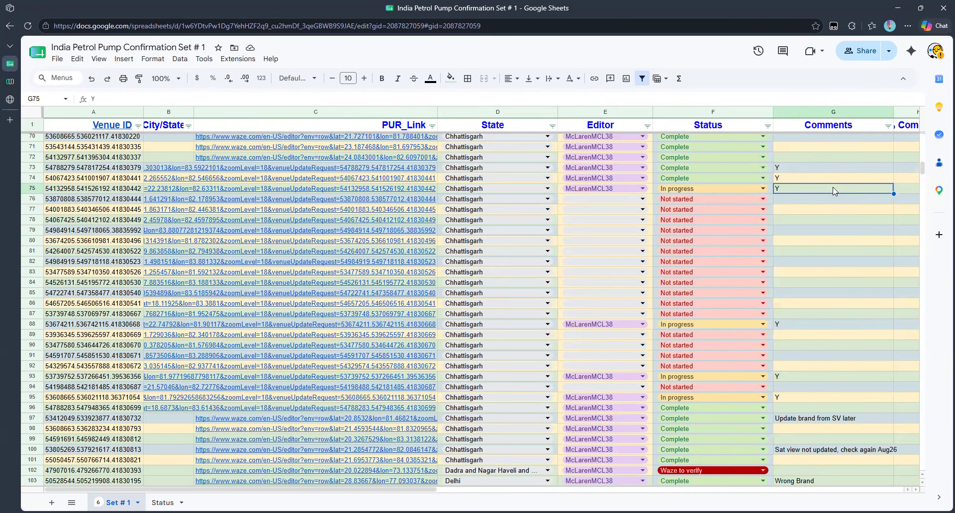
pyautogui.write('Transferred from Edito')
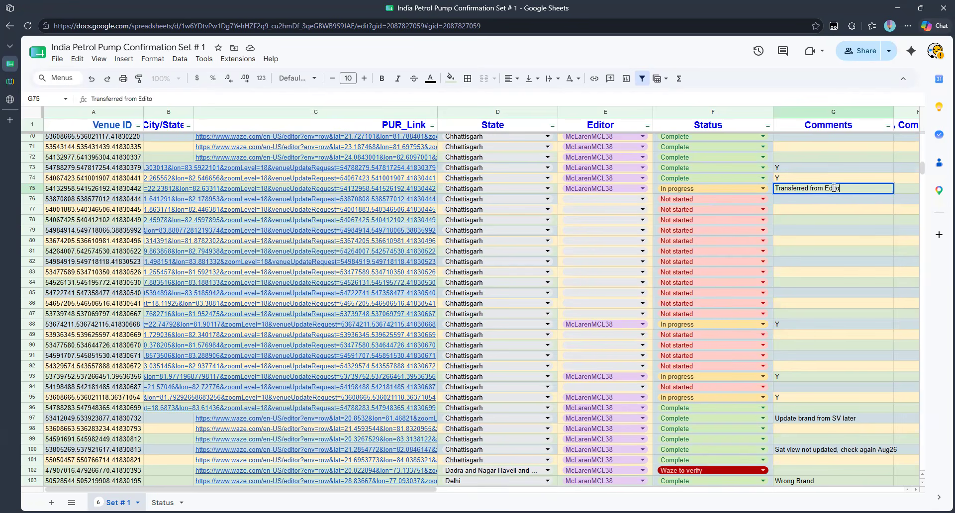
pyautogui.click(834, 232)
# Step: Open row 88's PUR_Link update request in Waze Map Editor
pyautogui.click(831, 318)
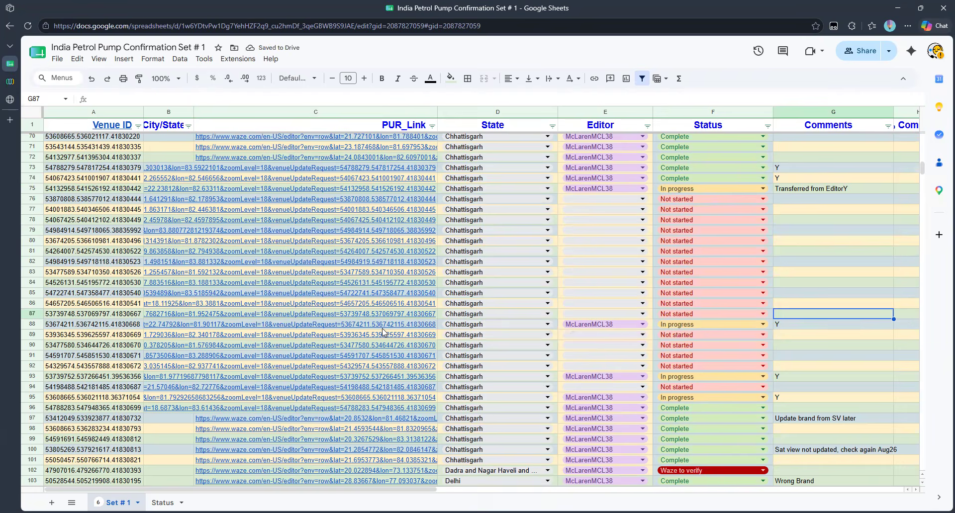
pyautogui.moveTo(325, 327)
pyautogui.click(253, 346)
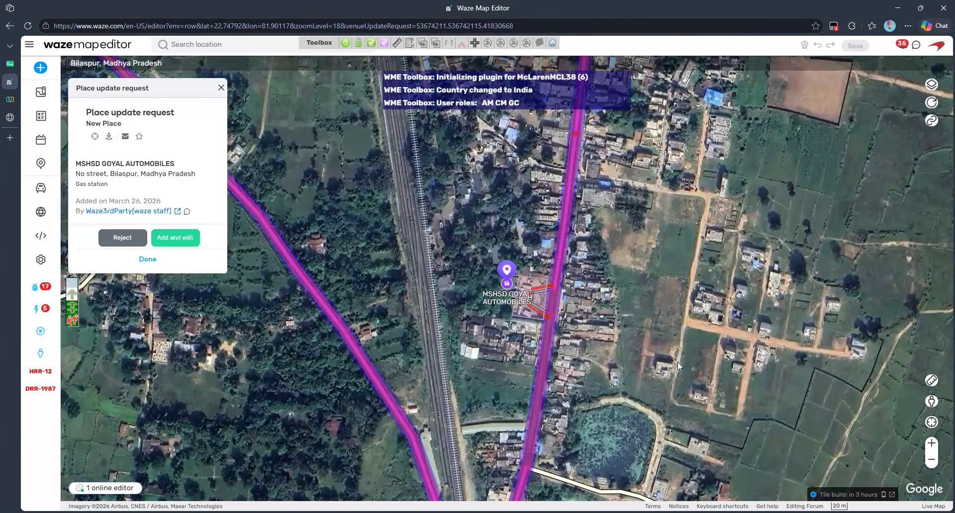
# Step: Zoom in on the reported gas station and check the site in Street View
pyautogui.click(932, 443)
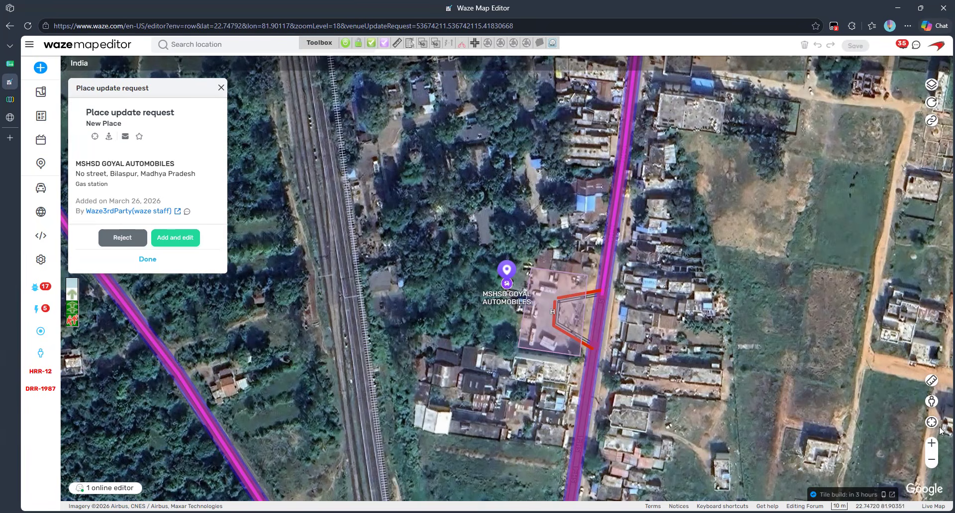
pyautogui.click(555, 348)
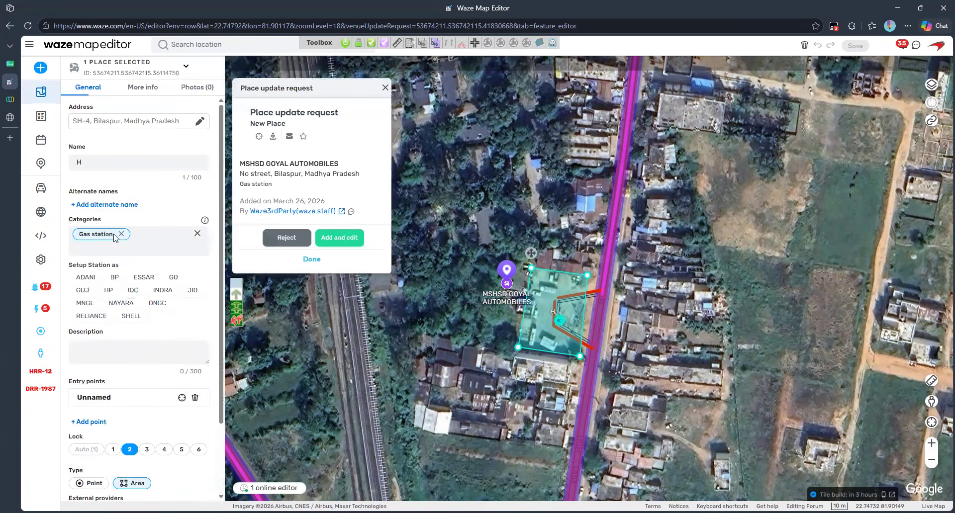
pyautogui.click(937, 403)
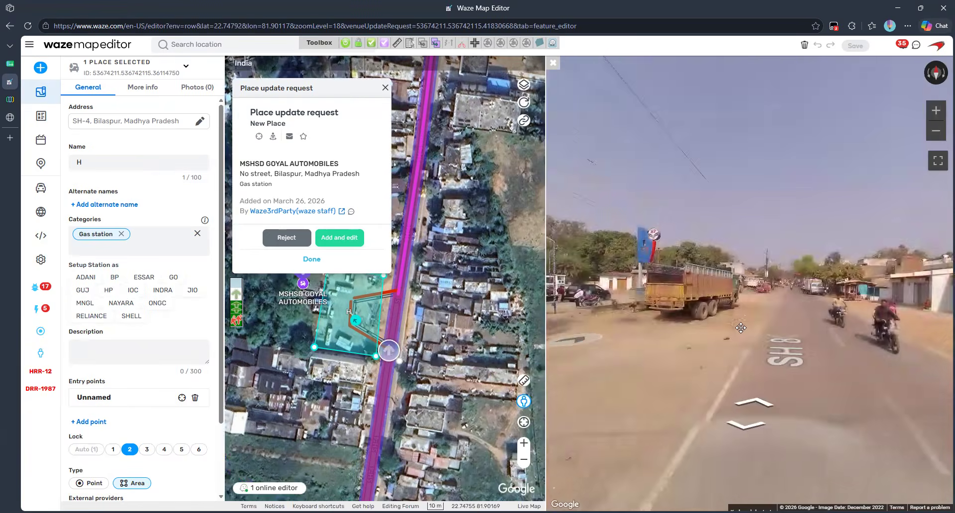
pyautogui.moveTo(727, 346); pyautogui.dragTo(753, 280)
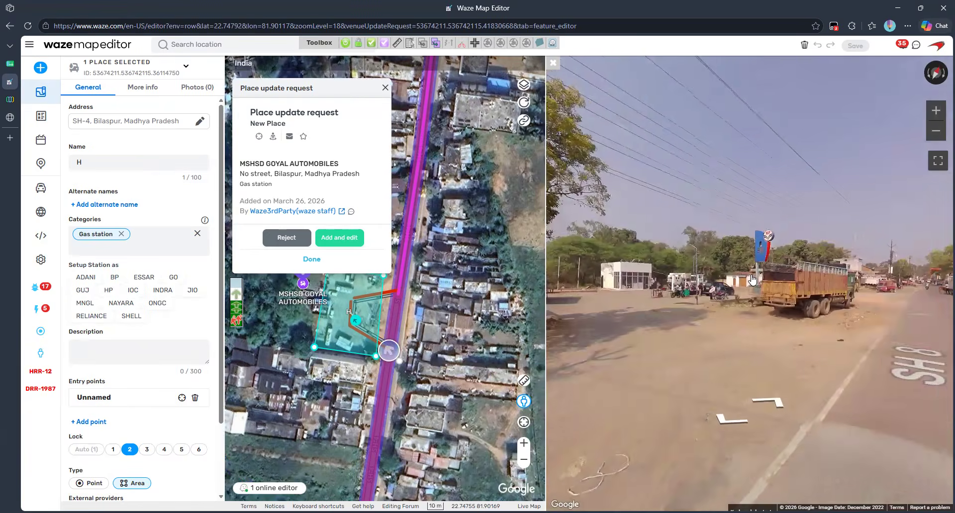
pyautogui.scroll(2, 753, 280)
pyautogui.scroll(-2, 752, 281)
pyautogui.click(554, 63)
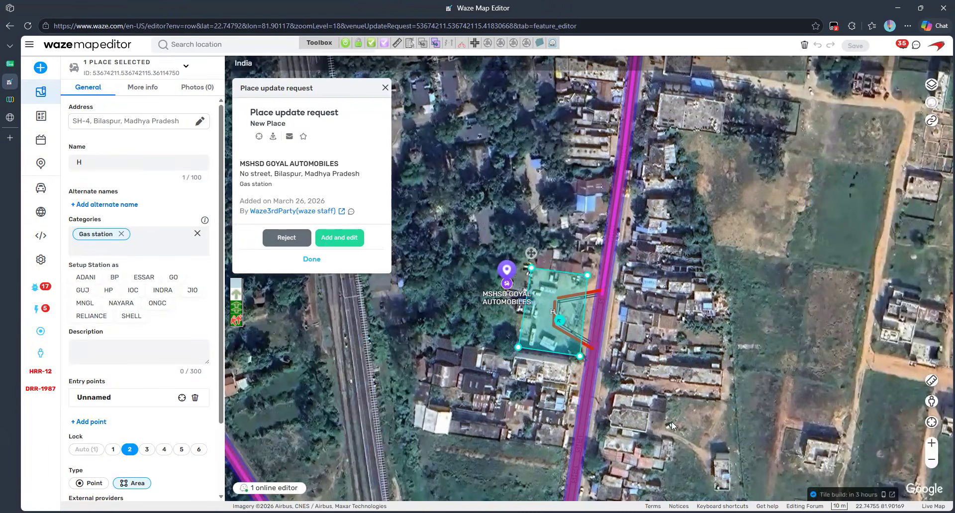
# Step: Approve the MSHSD Goyal Automobiles new-place request with Add and edit
pyautogui.scroll(-2, 156, 362)
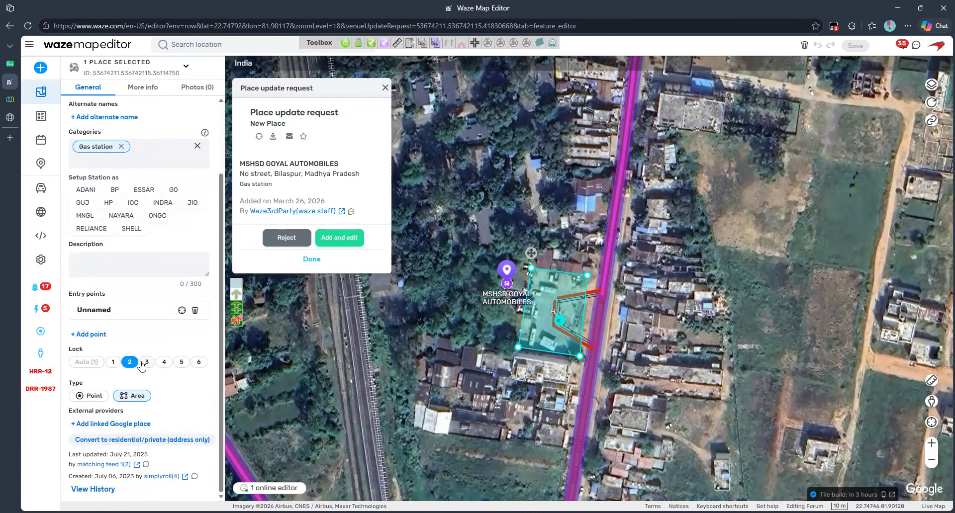
pyautogui.click(459, 354)
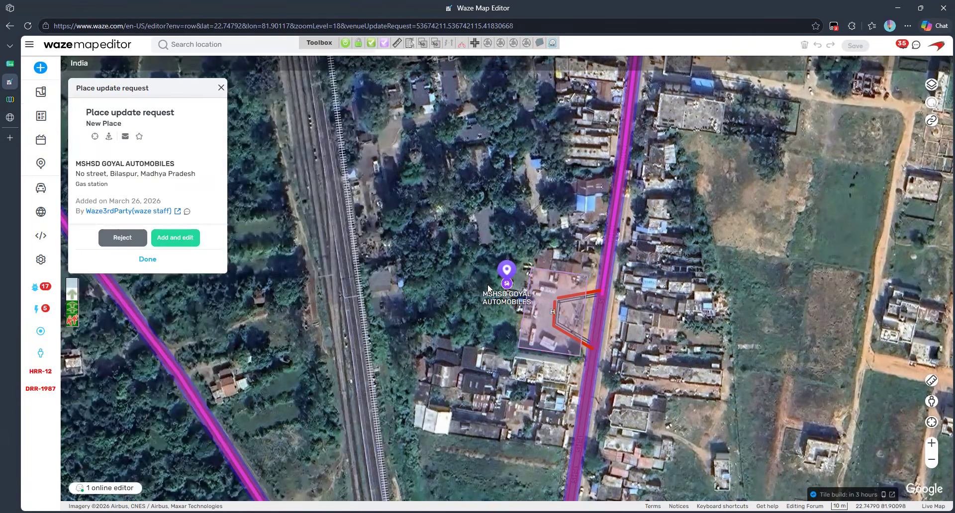
pyautogui.click(183, 239)
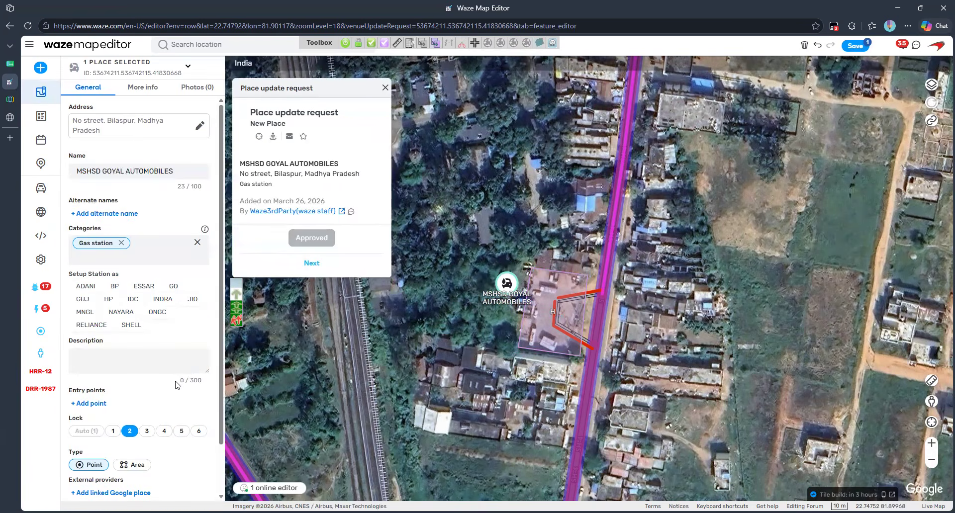
# Step: Save the approved request, then inspect the gas station area and new point place
pyautogui.click(855, 46)
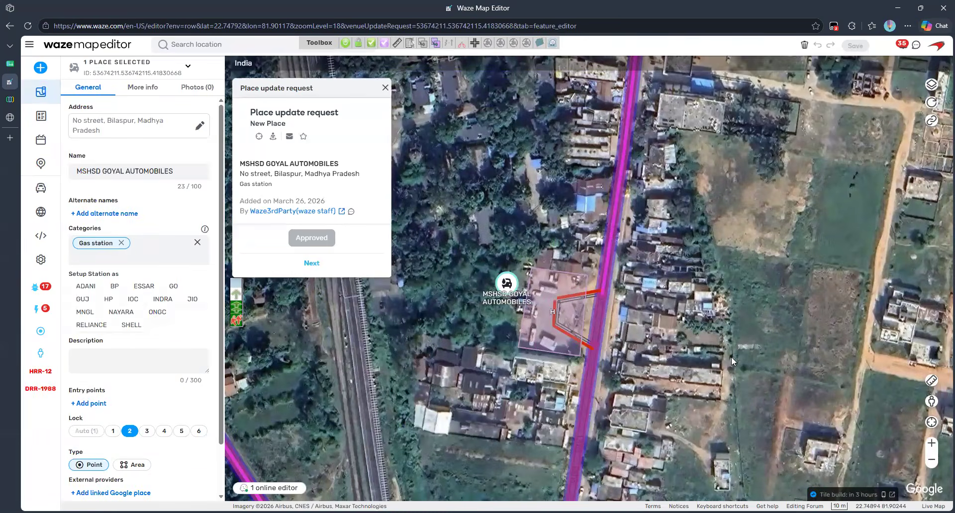
pyautogui.click(698, 389)
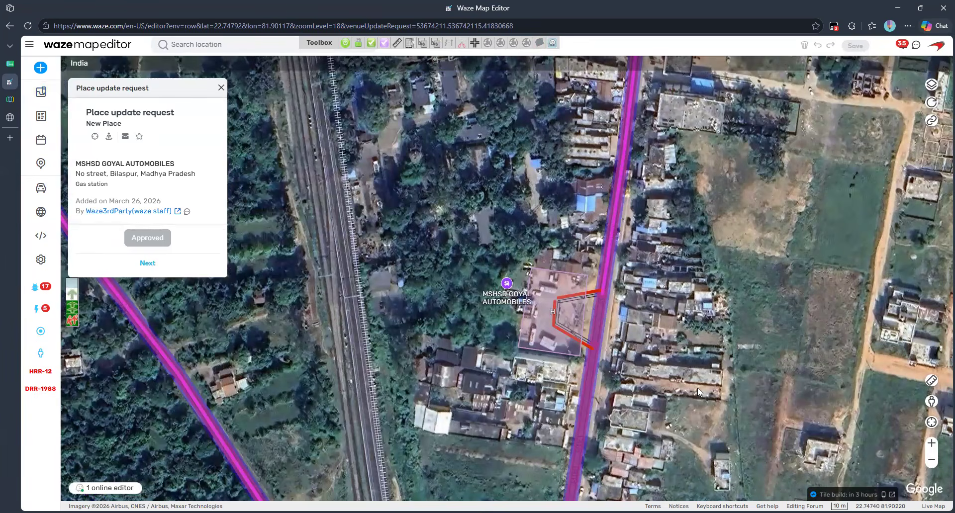
pyautogui.click(545, 342)
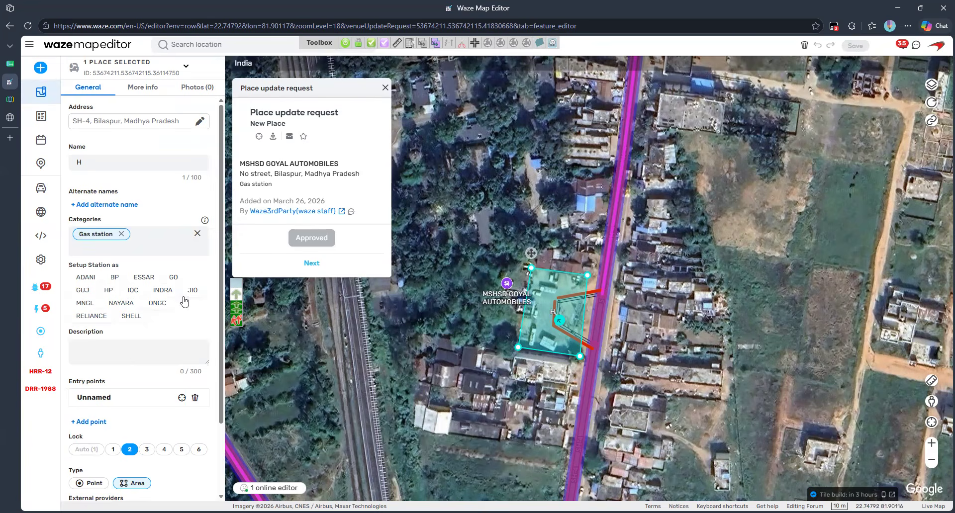
pyautogui.scroll(-3, 184, 301)
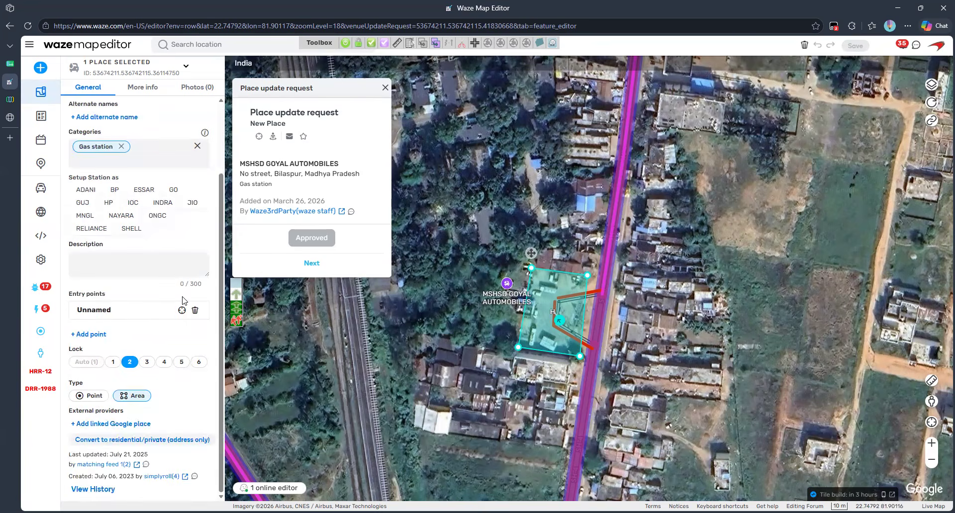
pyautogui.click(470, 372)
pyautogui.click(506, 283)
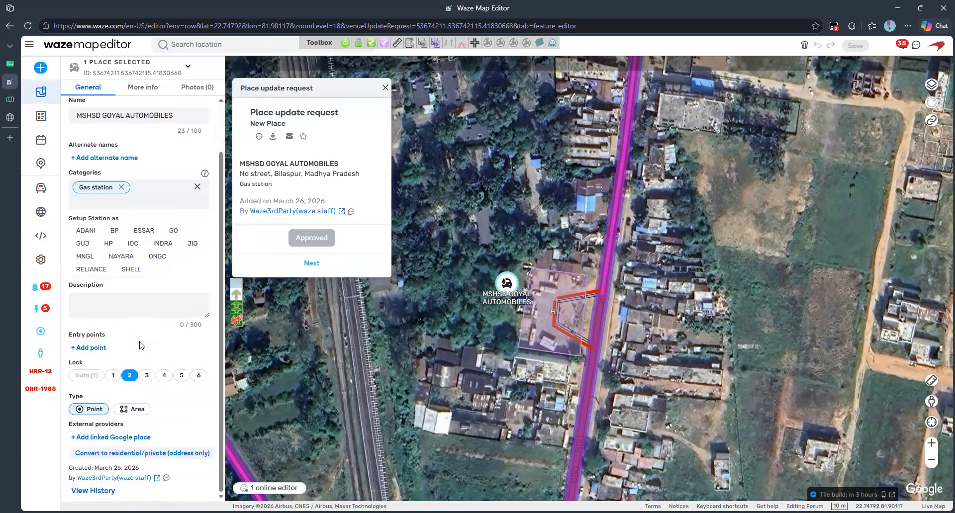
pyautogui.click(515, 396)
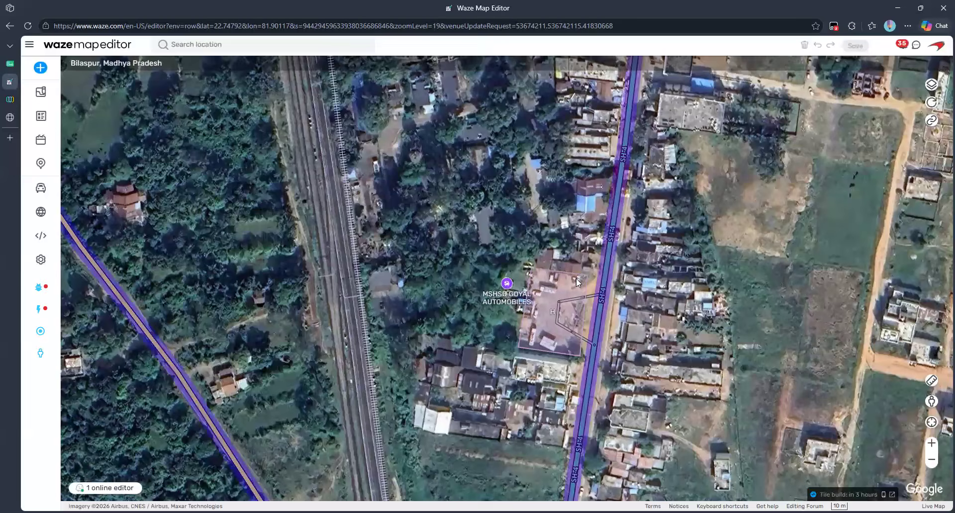
# Step: Set the gas station point's brand to HP, Hindustan Petroleum
pyautogui.click(551, 341)
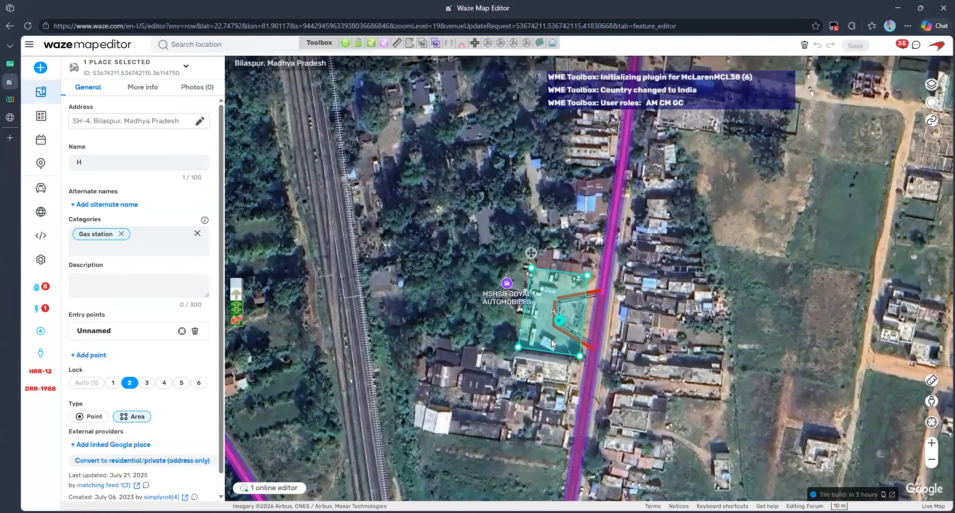
pyautogui.scroll(-2, 111, 395)
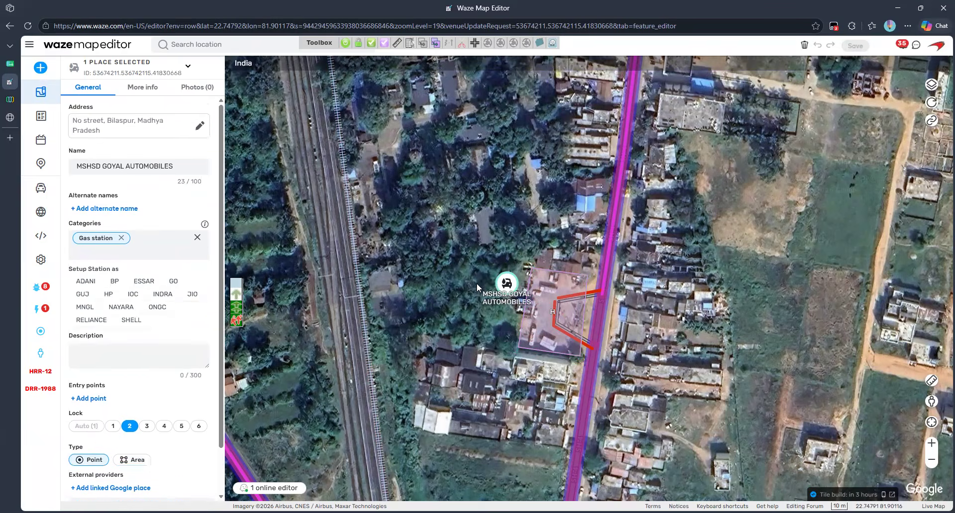
pyautogui.scroll(-1, 132, 398)
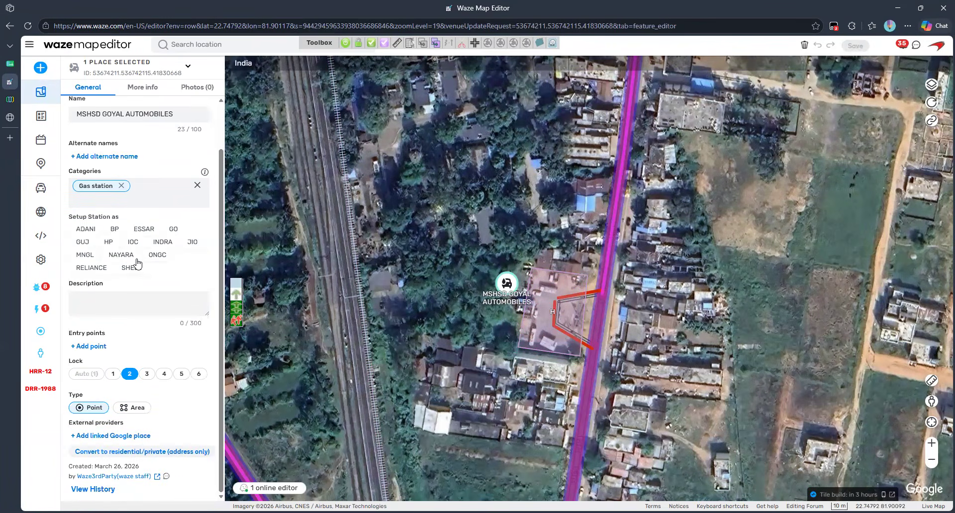
pyautogui.click(107, 242)
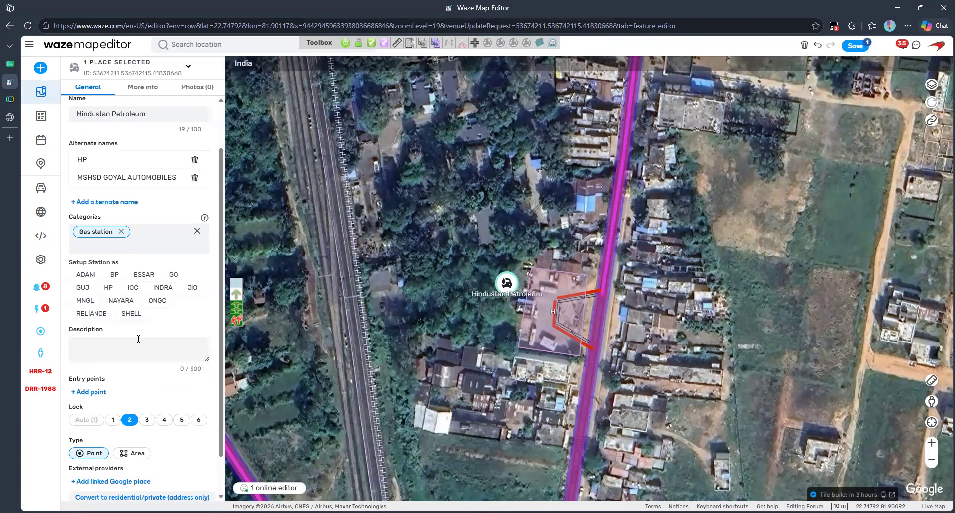
pyautogui.scroll(1, 128, 322)
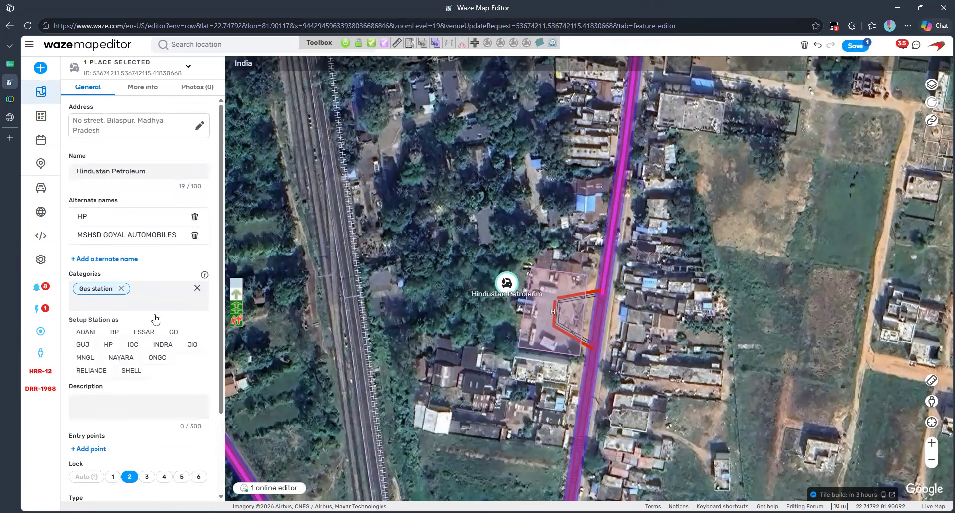
# Step: Set area place H's brand to HP as well and save both places
pyautogui.click(536, 302)
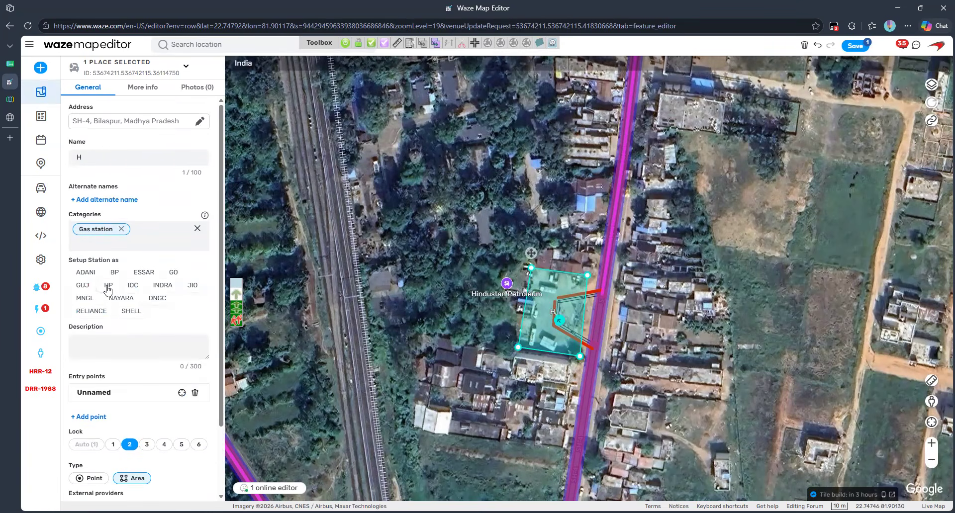
pyautogui.click(107, 288)
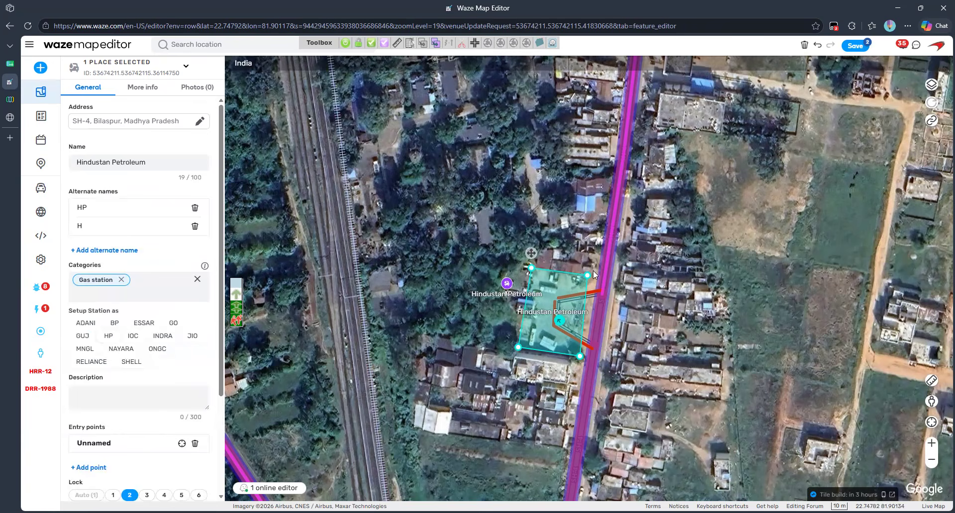
pyautogui.click(856, 46)
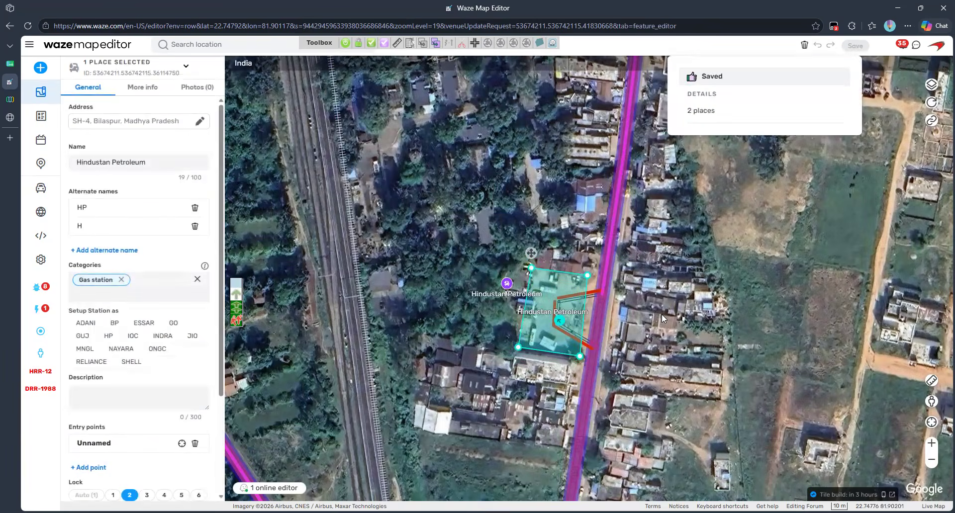
pyautogui.click(662, 314)
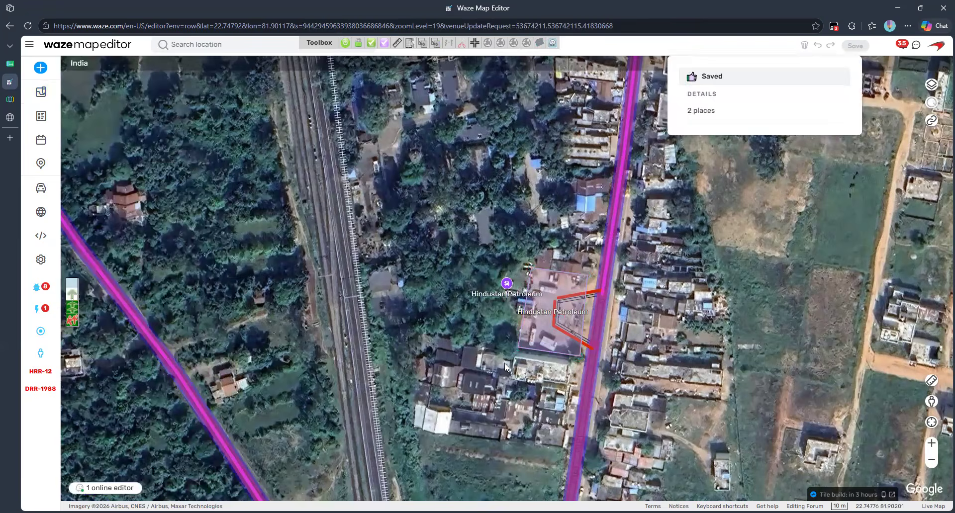
pyautogui.click(525, 333)
# Step: Attempt merging both places keeping MSHSD GOYAL AUTOMOBILES, then cancel after the brand error
pyautogui.keyDown('ctrl'); pyautogui.click(506, 284); pyautogui.keyUp('ctrl')
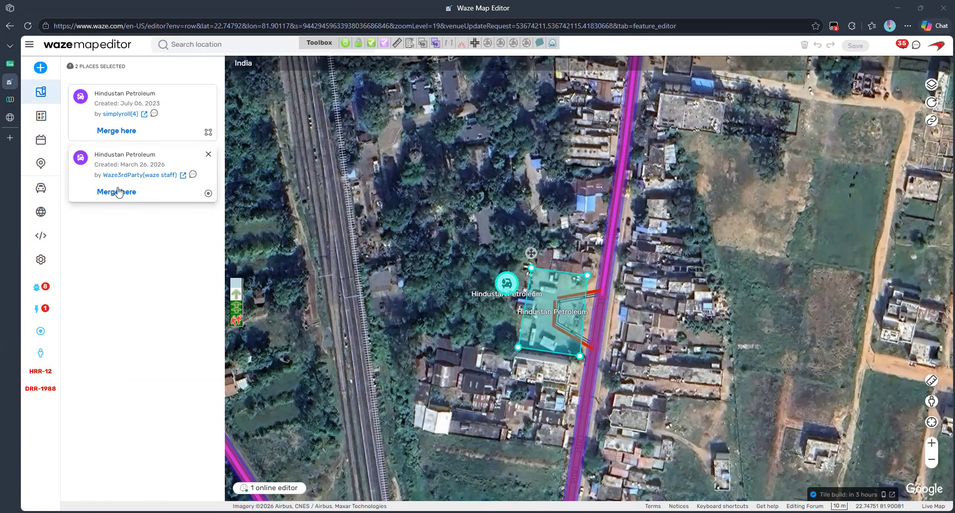
pyautogui.click(119, 131)
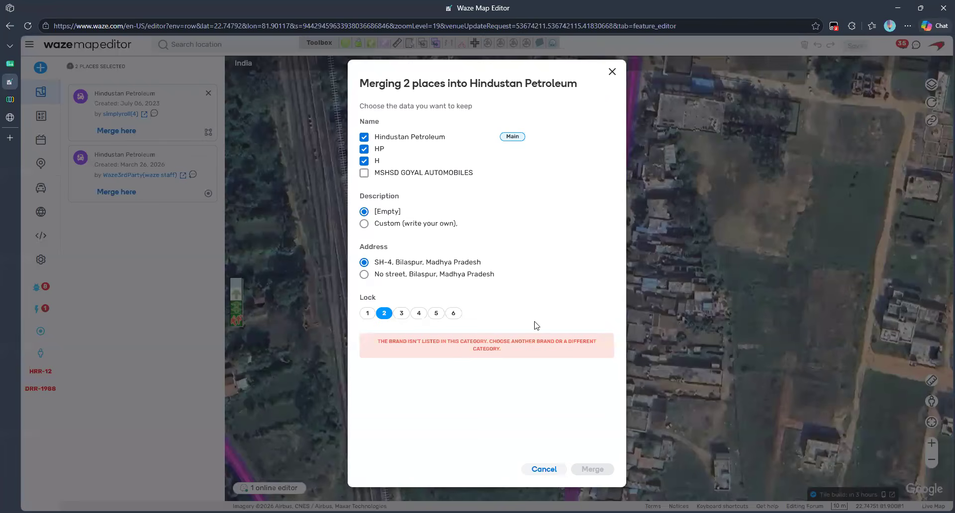
pyautogui.click(365, 173)
pyautogui.click(363, 161)
pyautogui.click(544, 470)
# Step: Inspect the Hindustan Petroleum area and point places to check their brands
pyautogui.click(533, 339)
pyautogui.scroll(-3, 194, 342)
pyautogui.scroll(3, 194, 343)
pyautogui.scroll(-3, 194, 343)
pyautogui.click(508, 284)
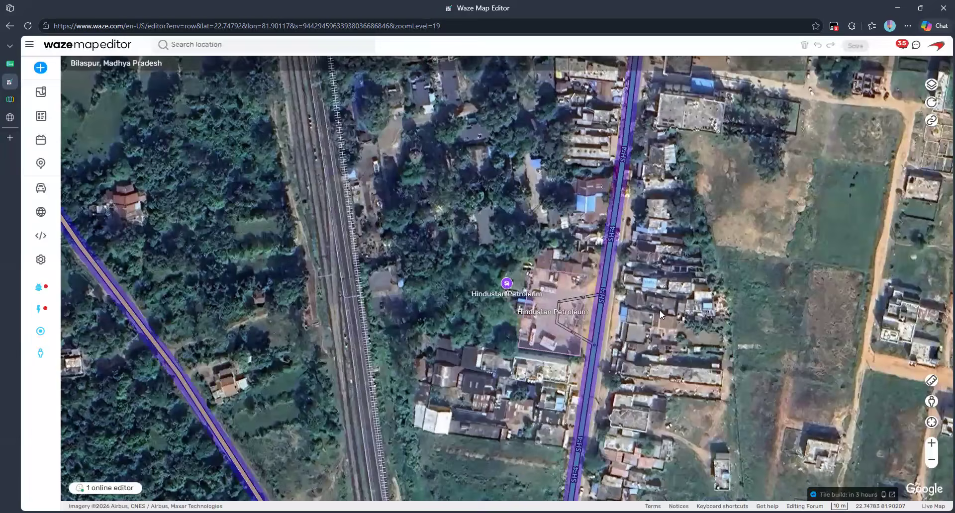
# Step: Merge the point into the area place, keeping MSHSD GOYAL AUTOMOBILES as an alternate name
pyautogui.click(549, 329)
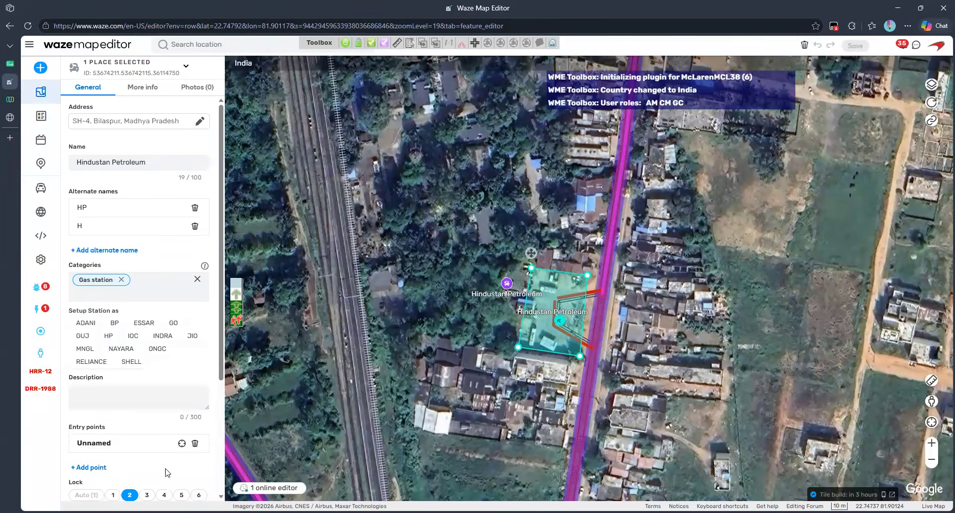
pyautogui.scroll(-3, 166, 473)
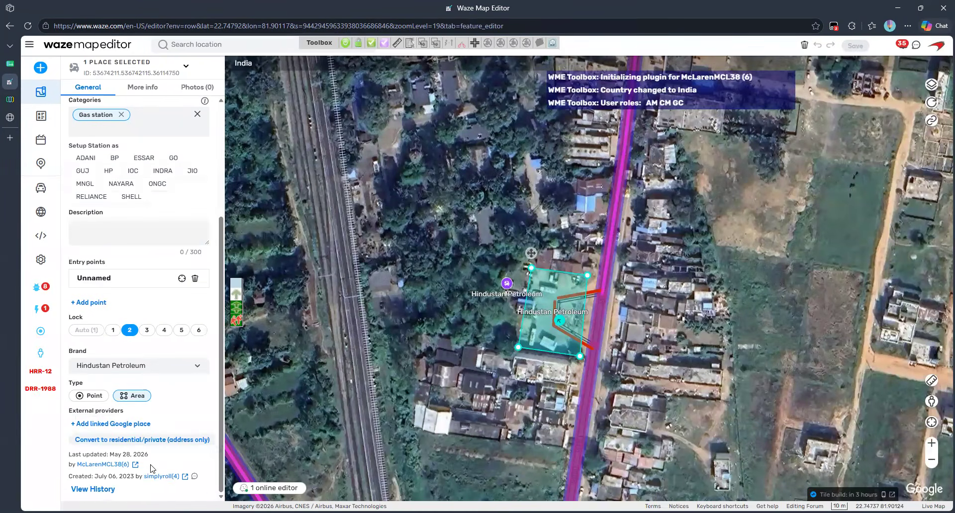
pyautogui.click(507, 284)
pyautogui.scroll(-3, 173, 381)
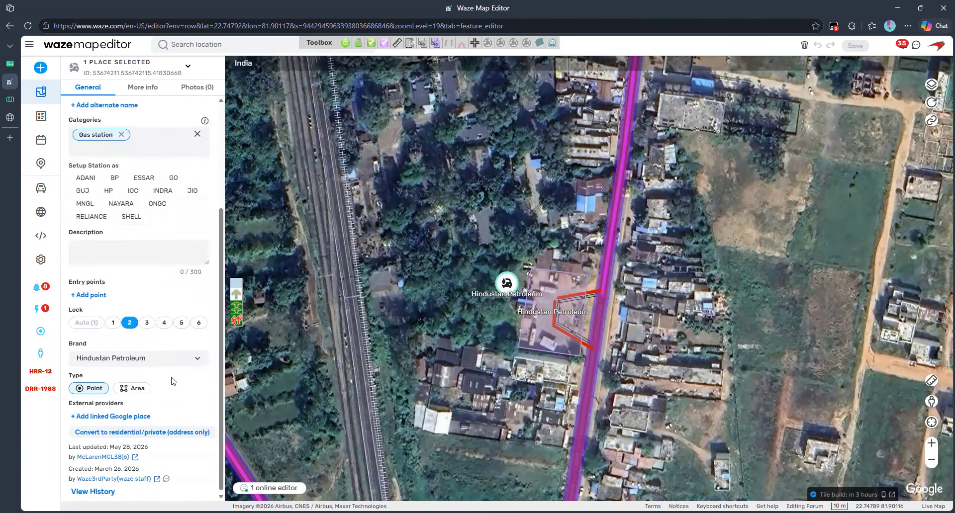
pyautogui.keyDown('ctrl'); pyautogui.click(535, 323); pyautogui.keyUp('ctrl')
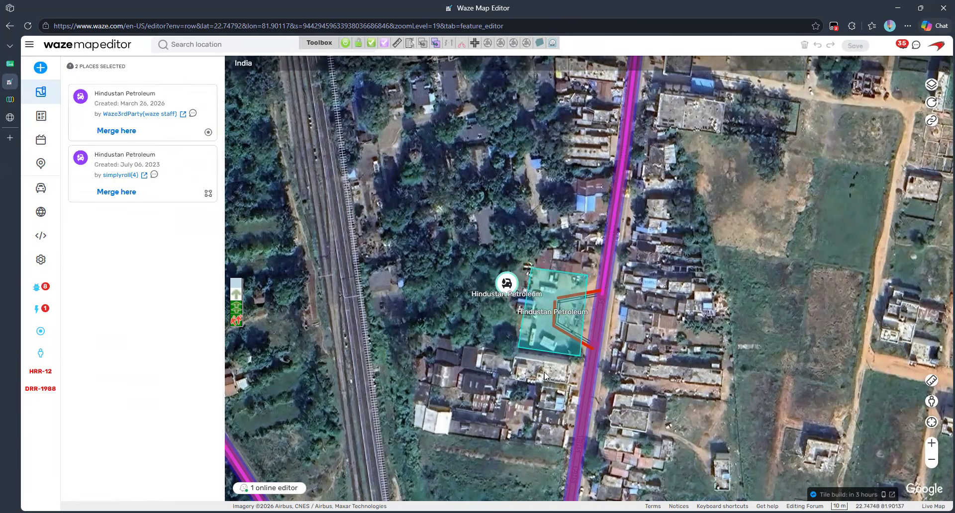
pyautogui.click(116, 193)
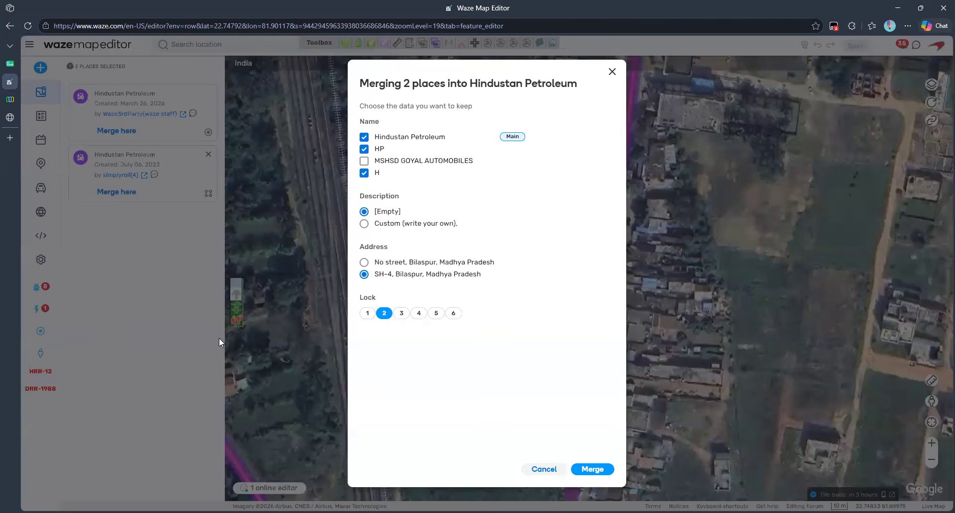
pyautogui.click(364, 160)
pyautogui.click(591, 470)
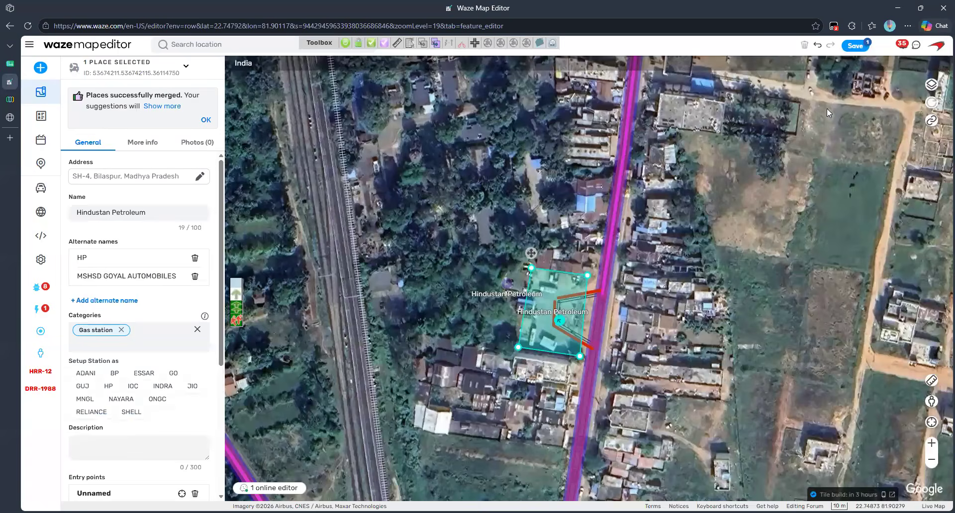
# Step: Save the merged place and return to the tracker spreadsheet
pyautogui.click(855, 46)
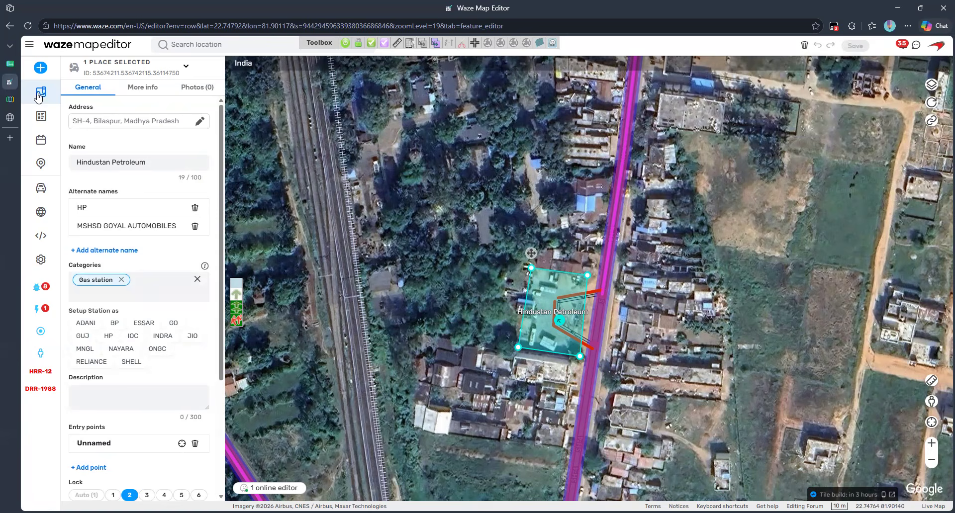
pyautogui.moveTo(10, 83)
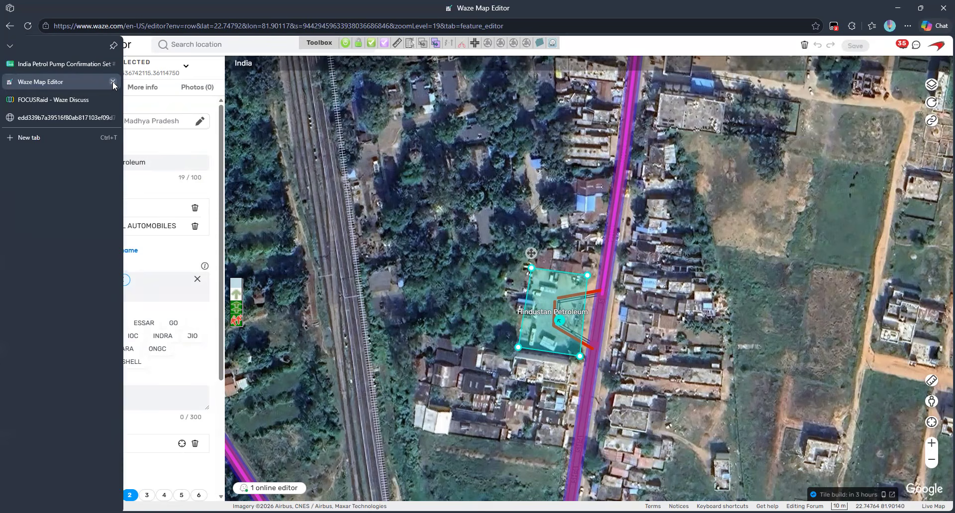
pyautogui.click(60, 64)
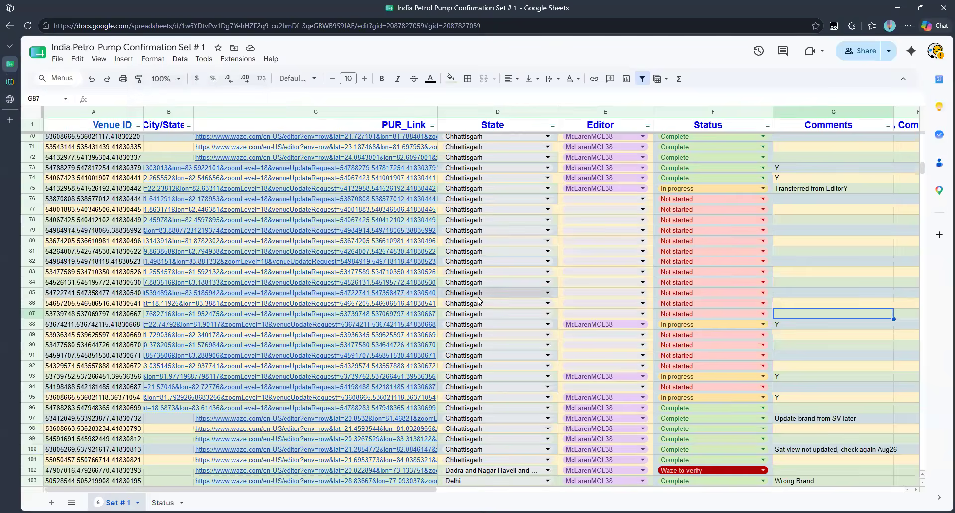
# Step: Set F88's status to Complete and open row 93's PUR_Link in Waze Map Editor
pyautogui.click(761, 325)
pyautogui.click(677, 343)
pyautogui.click(854, 335)
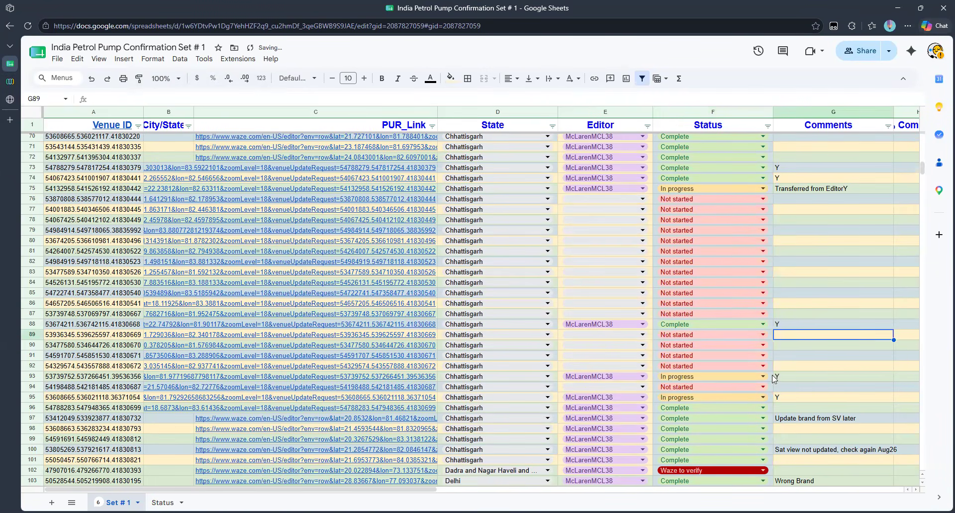
pyautogui.click(411, 380)
pyautogui.click(274, 401)
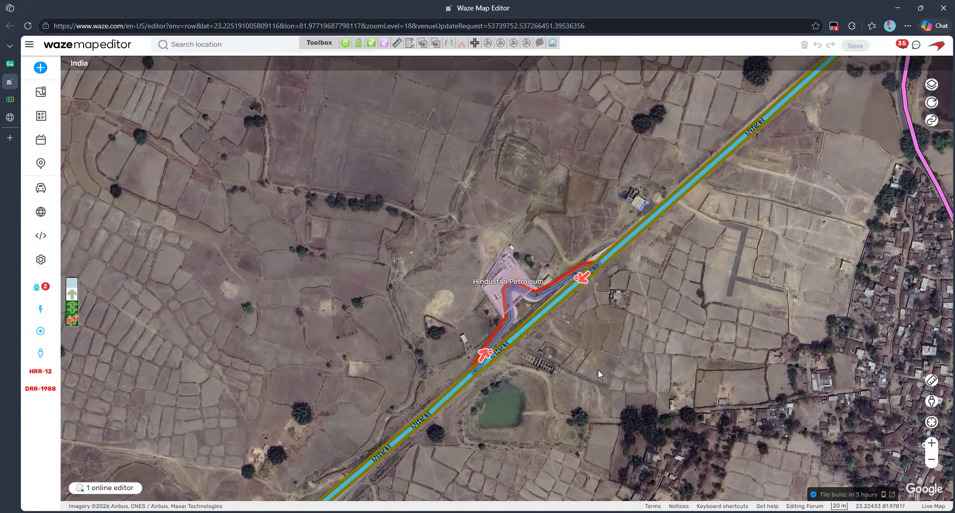
pyautogui.click(14, 67)
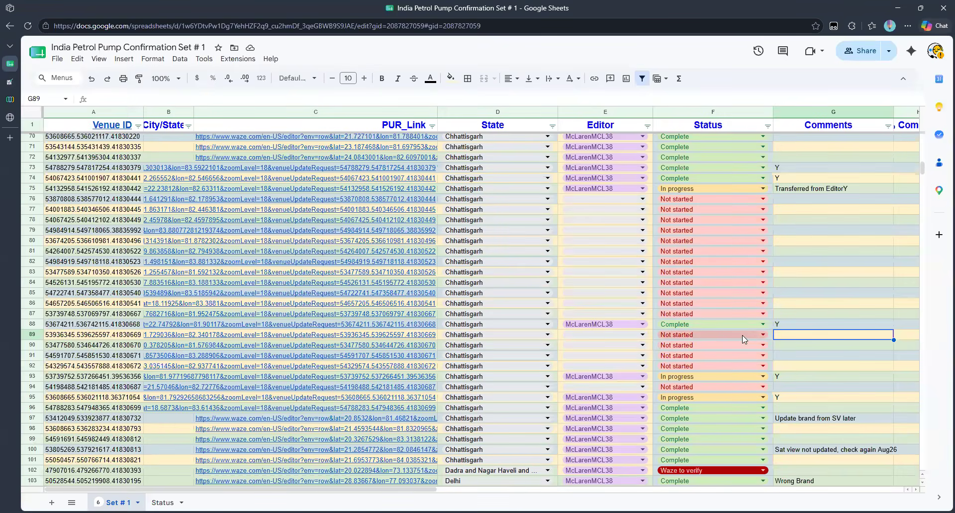
pyautogui.click(11, 83)
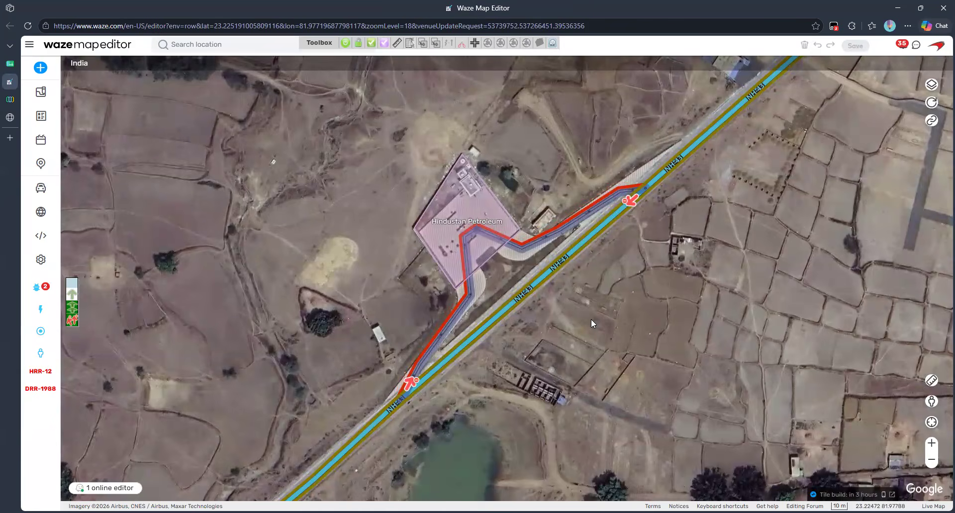
pyautogui.moveTo(932, 402)
pyautogui.mouseDown()
pyautogui.moveTo(420, 380)
pyautogui.moveTo(440, 382)
pyautogui.mouseUp()
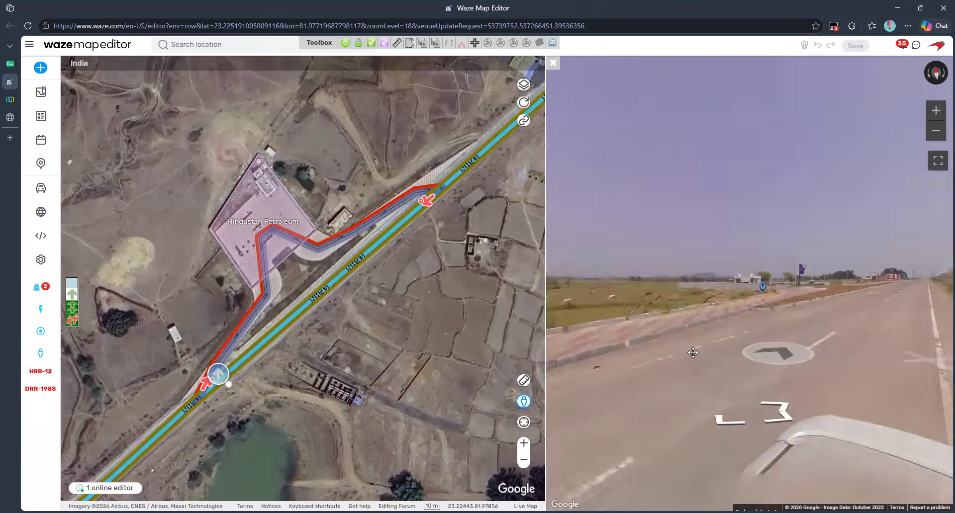
pyautogui.moveTo(647, 333); pyautogui.dragTo(793, 290)
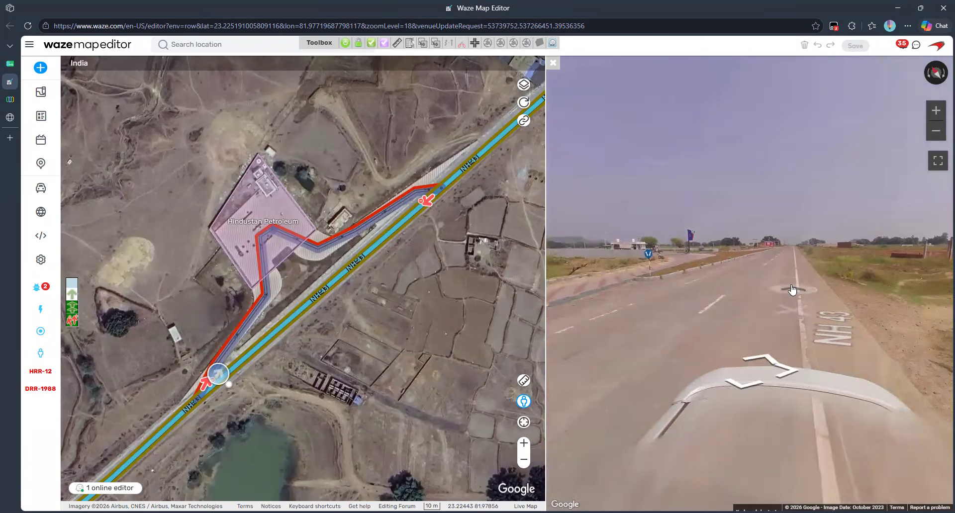
pyautogui.click(553, 63)
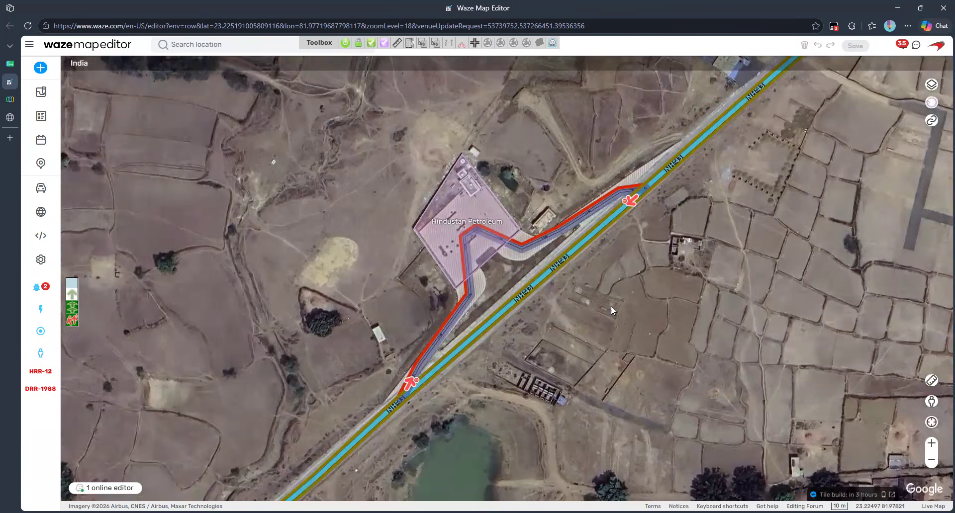
pyautogui.scroll(-1, 610, 306)
pyautogui.moveTo(610, 305); pyautogui.dragTo(553, 252)
pyautogui.moveTo(501, 148); pyautogui.dragTo(630, 118)
pyautogui.moveTo(551, 373); pyautogui.dragTo(305, 498)
pyautogui.moveTo(14, 82)
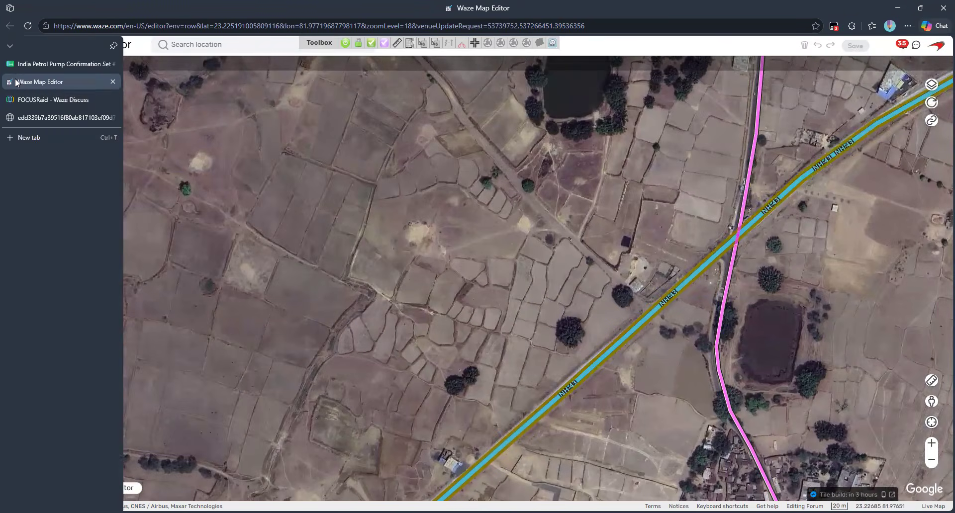
# Step: Mark row 93 Complete with comment 'Already existed', then open row 95's request link in Waze
pyautogui.click(112, 82)
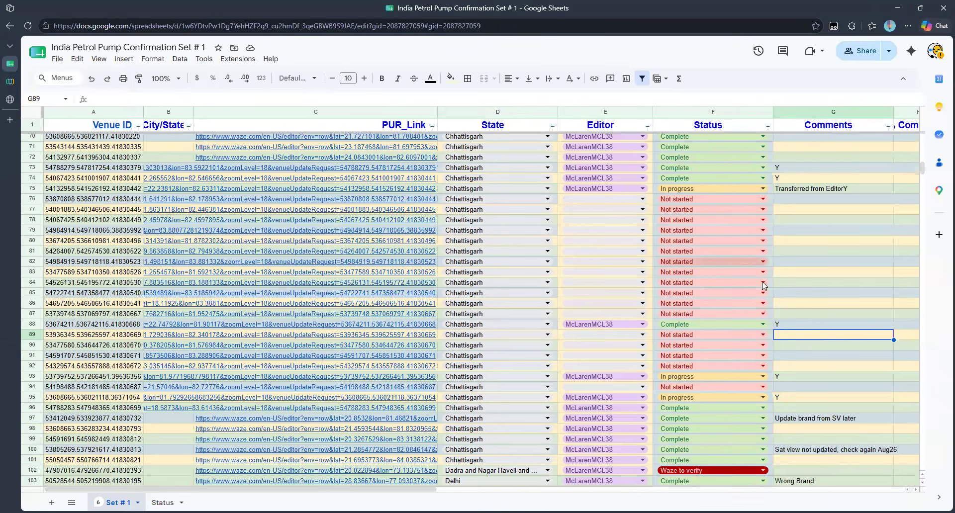
pyautogui.click(763, 377)
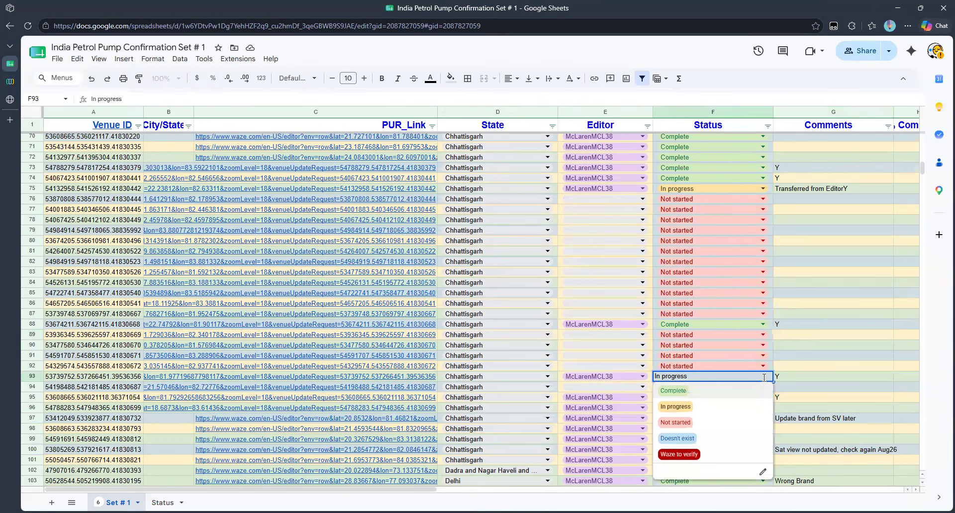
pyautogui.click(717, 398)
pyautogui.click(813, 378)
pyautogui.write('Already existed')
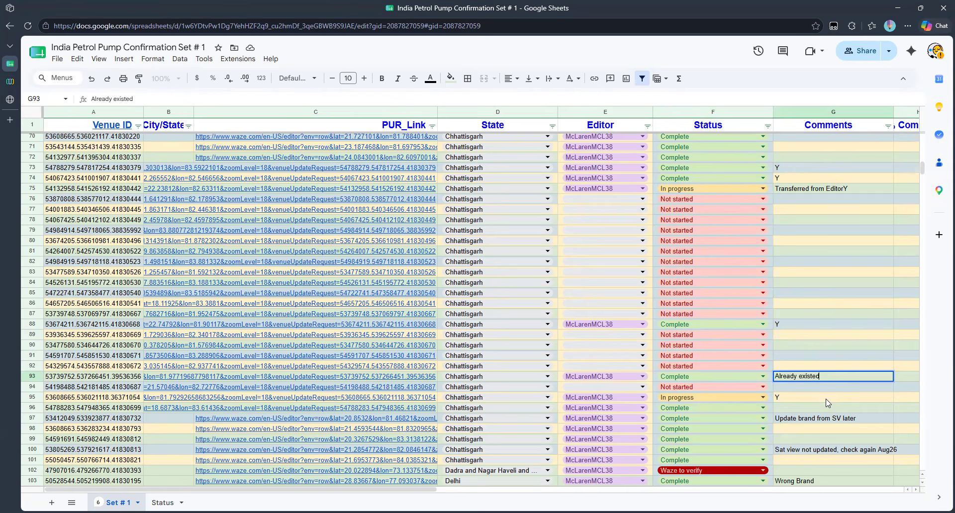
pyautogui.click(827, 401)
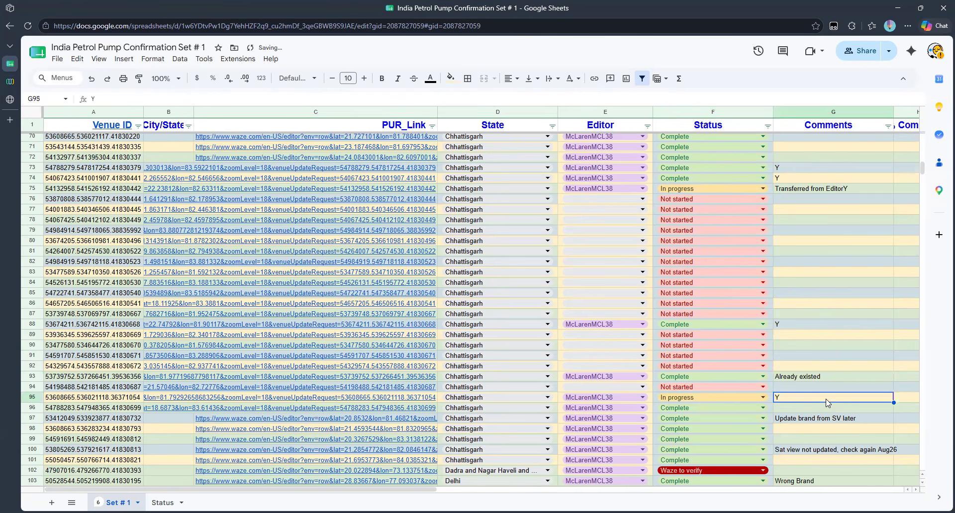
pyautogui.moveTo(228, 404)
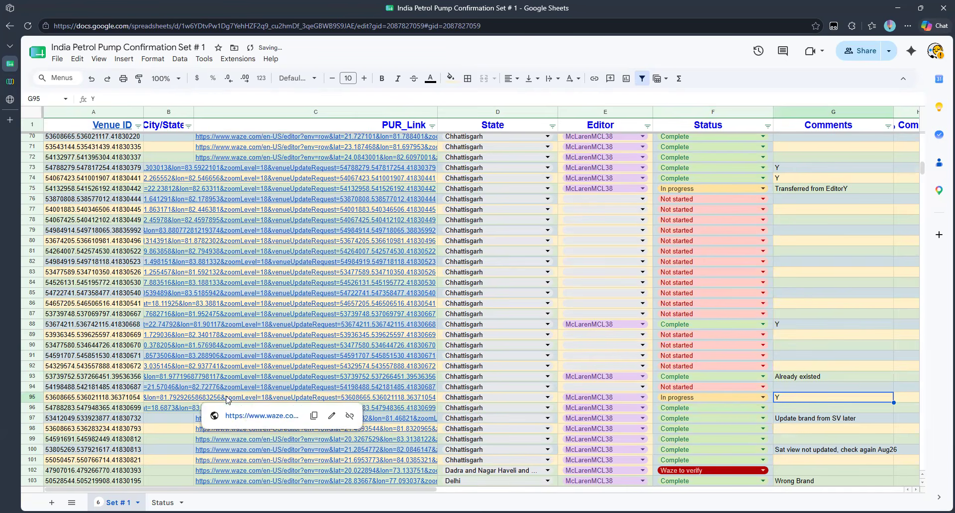
pyautogui.click(248, 418)
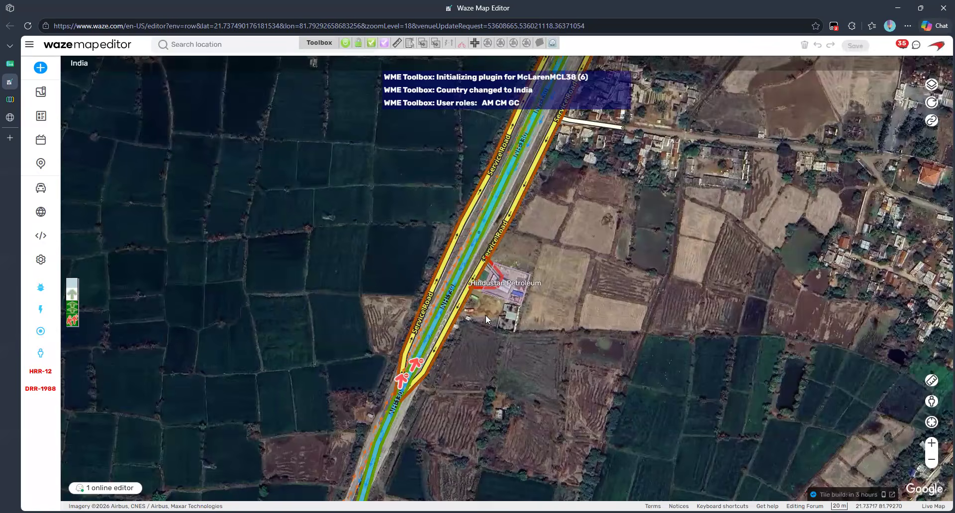
# Step: Enter Street View on NH130 beside the Hindustan Petroleum station and look it over
pyautogui.scroll(1, 485, 315)
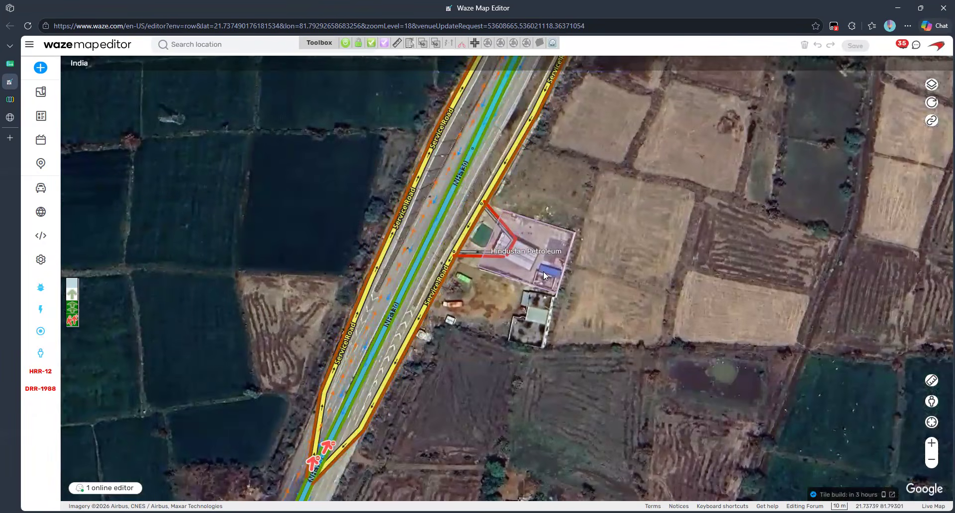
pyautogui.moveTo(531, 272); pyautogui.dragTo(506, 249)
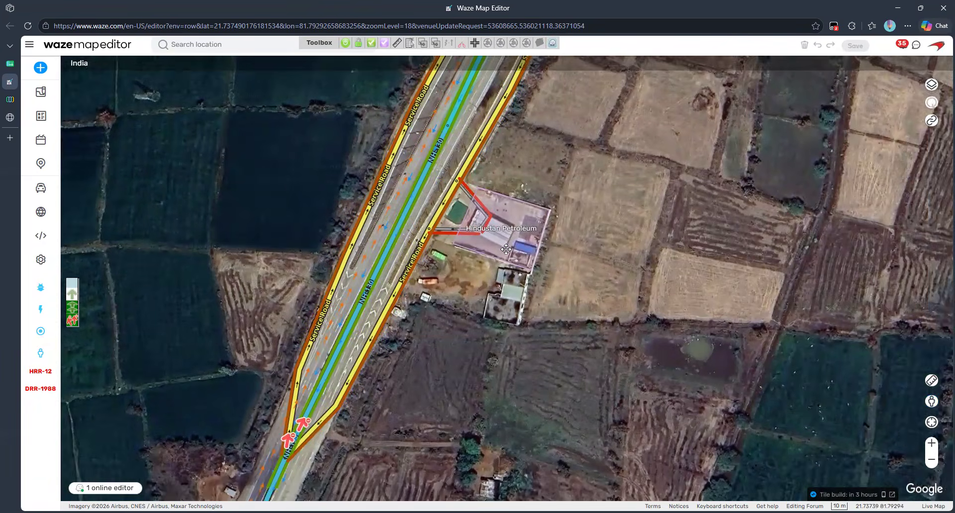
pyautogui.moveTo(932, 401); pyautogui.dragTo(471, 164)
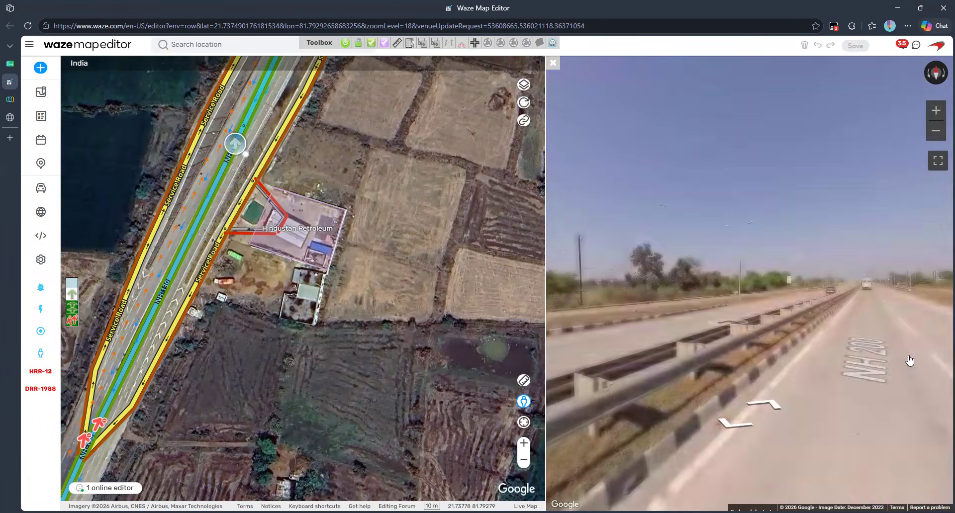
pyautogui.moveTo(910, 361); pyautogui.dragTo(522, 327)
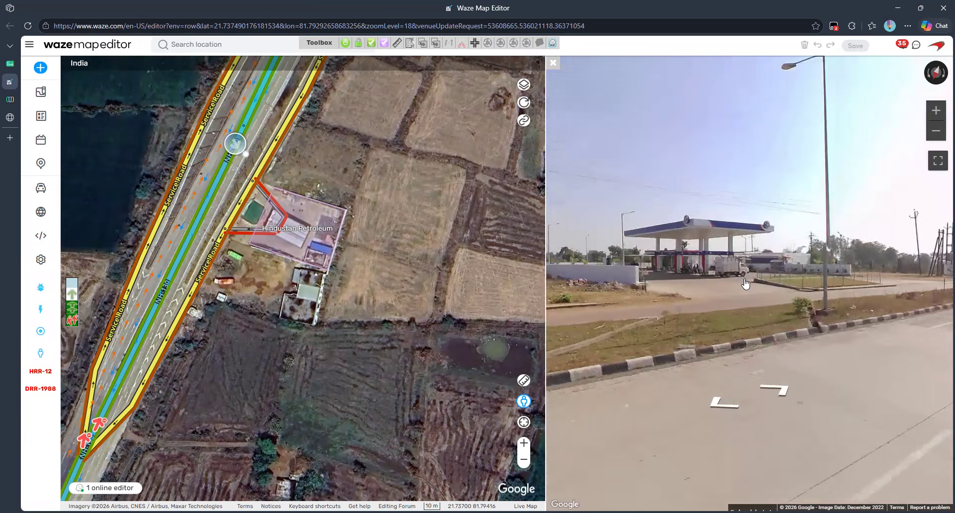
pyautogui.scroll(2, 745, 283)
pyautogui.scroll(-4, 745, 284)
pyautogui.moveTo(633, 343); pyautogui.dragTo(871, 329)
pyautogui.click(664, 293)
pyautogui.click(664, 293)
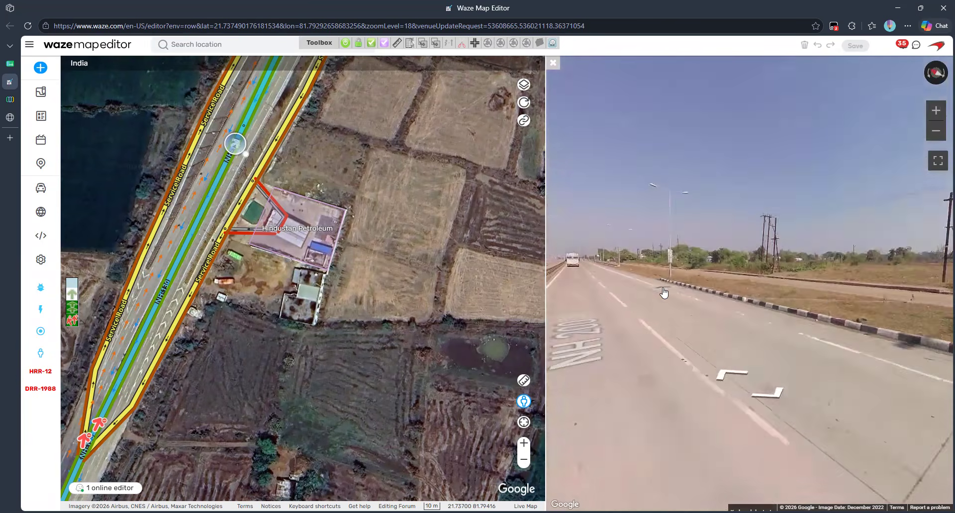
# Step: Move further along the road in Street View, then exit it and select the station's place area
pyautogui.moveTo(828, 299); pyautogui.dragTo(602, 303)
pyautogui.moveTo(855, 309); pyautogui.dragTo(597, 318)
pyautogui.click(734, 345)
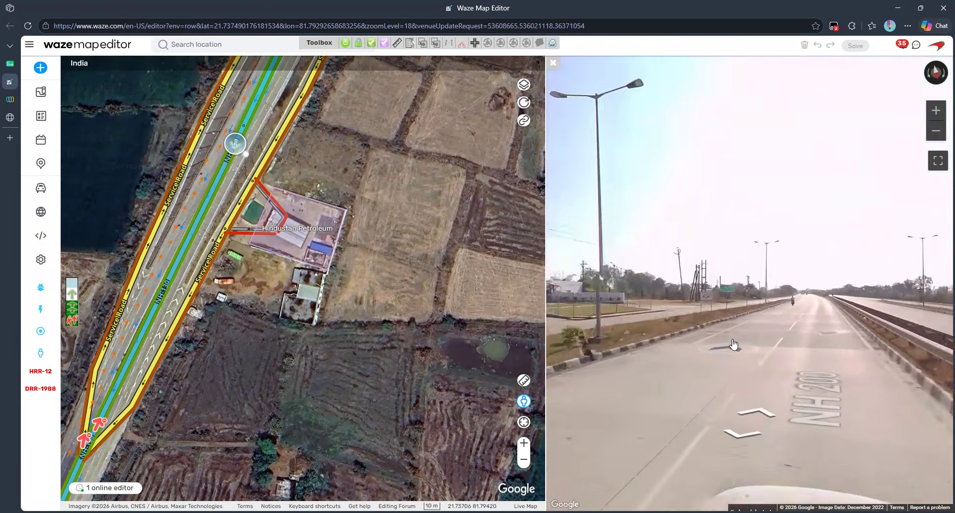
pyautogui.moveTo(743, 320); pyautogui.dragTo(806, 325)
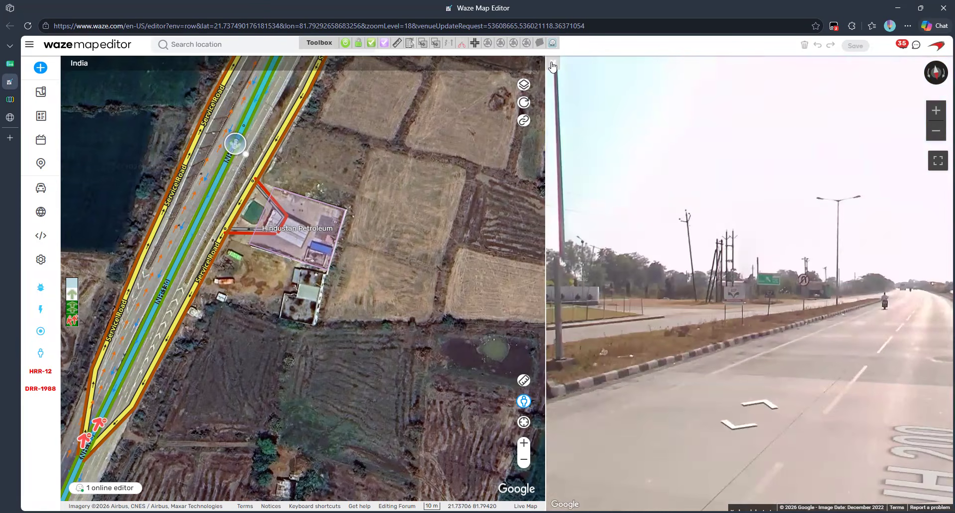
pyautogui.scroll(3, 841, 321)
pyautogui.click(840, 321)
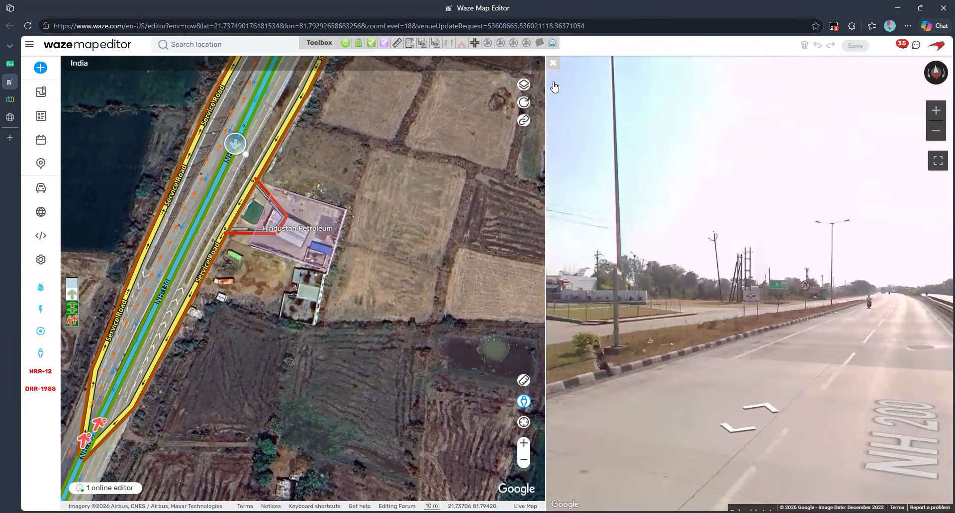
pyautogui.click(552, 64)
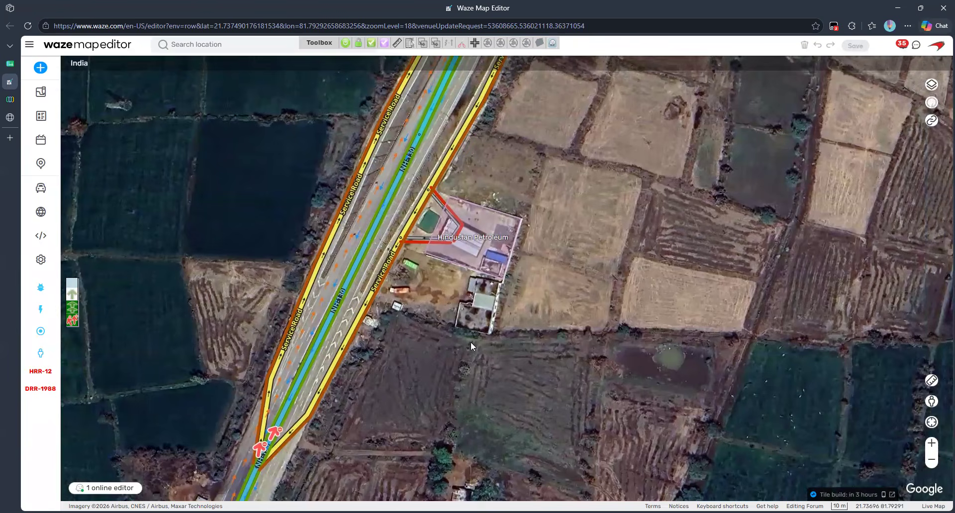
pyautogui.click(481, 256)
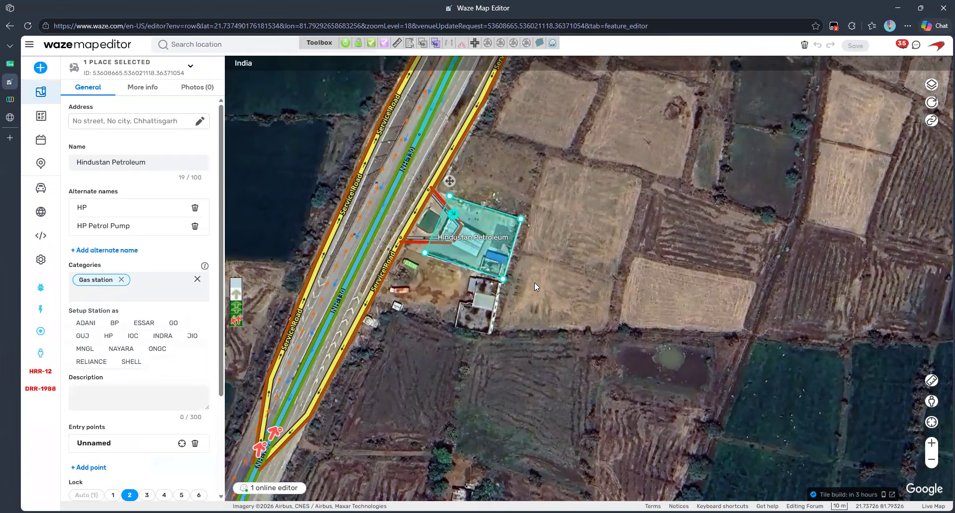
# Step: Drag the Hindustan Petroleum area's upper and lower-left corners to match the station edges
pyautogui.scroll(1, 534, 282)
pyautogui.moveTo(535, 282); pyautogui.dragTo(676, 330)
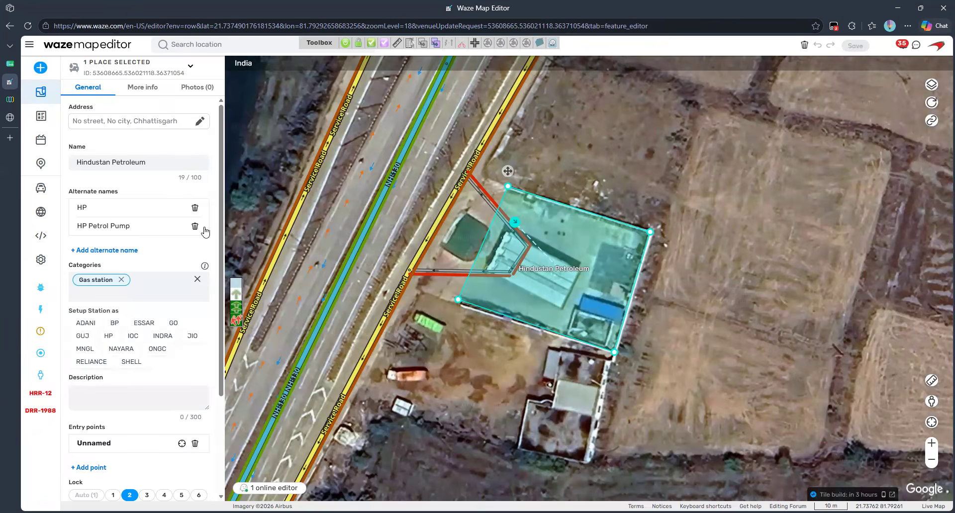
pyautogui.moveTo(508, 186); pyautogui.dragTo(483, 177)
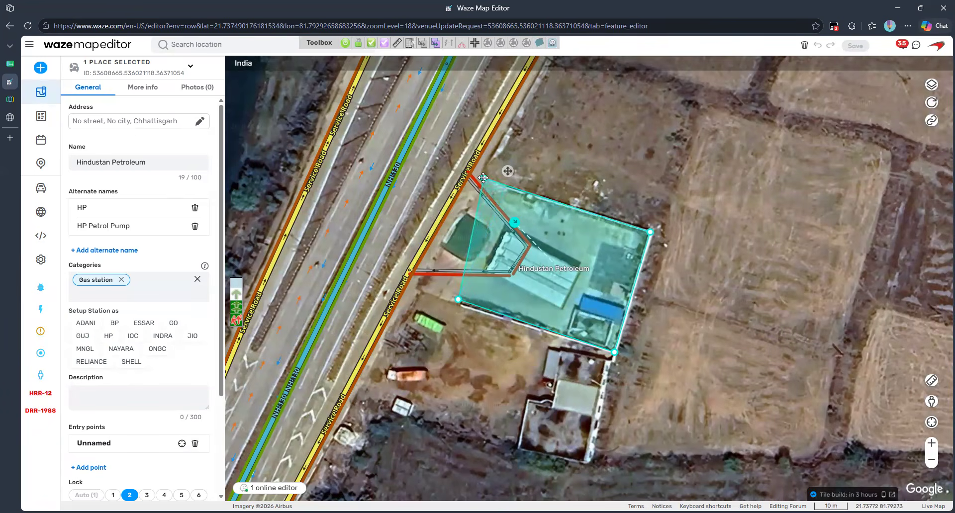
pyautogui.moveTo(458, 299); pyautogui.dragTo(419, 292)
# Step: Move the parking road's junction and bend, then add a corner to the station outline
pyautogui.click(511, 272)
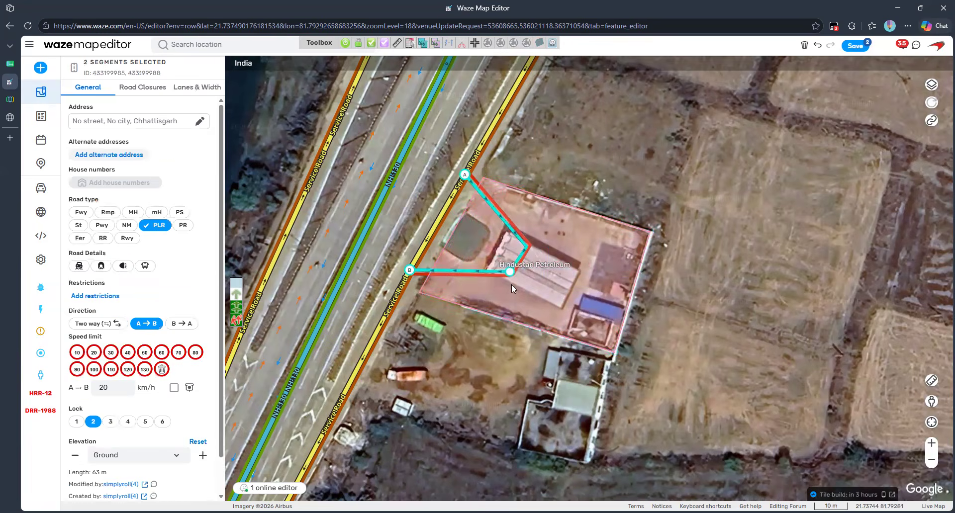
pyautogui.moveTo(511, 272); pyautogui.dragTo(524, 305)
pyautogui.moveTo(527, 246); pyautogui.dragTo(557, 245)
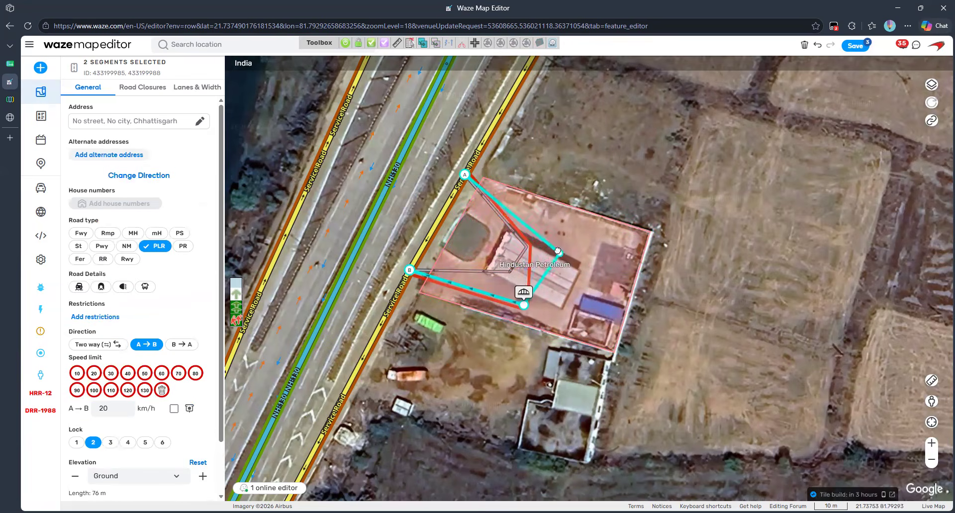
pyautogui.click(605, 246)
pyautogui.moveTo(551, 252); pyautogui.dragTo(554, 251)
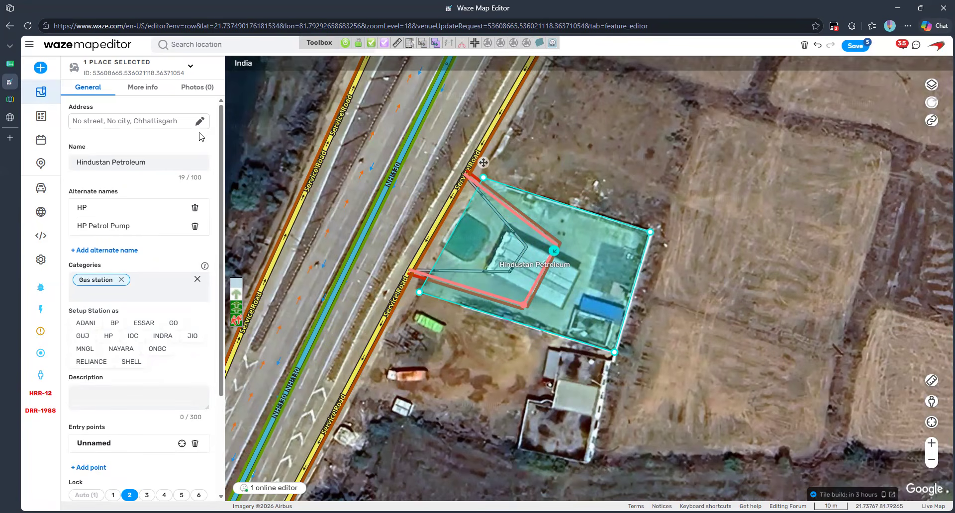
# Step: Set Hindustan Petroleum's address street to NH-130 and save all map edits
pyautogui.click(118, 124)
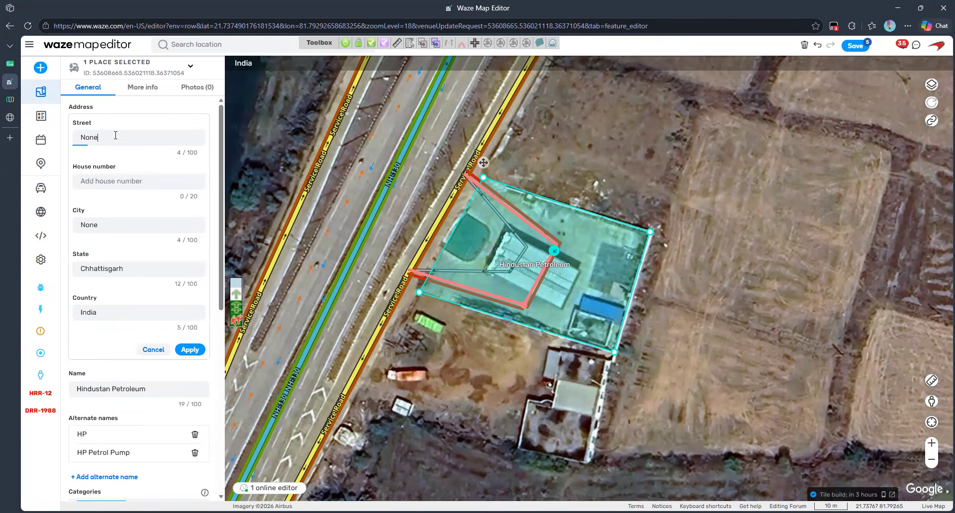
pyautogui.click(117, 137)
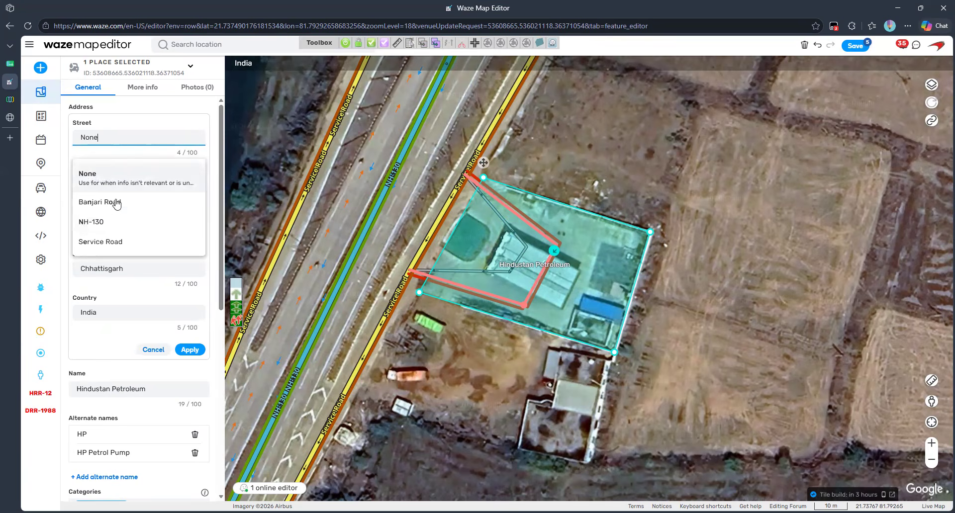
pyautogui.click(118, 221)
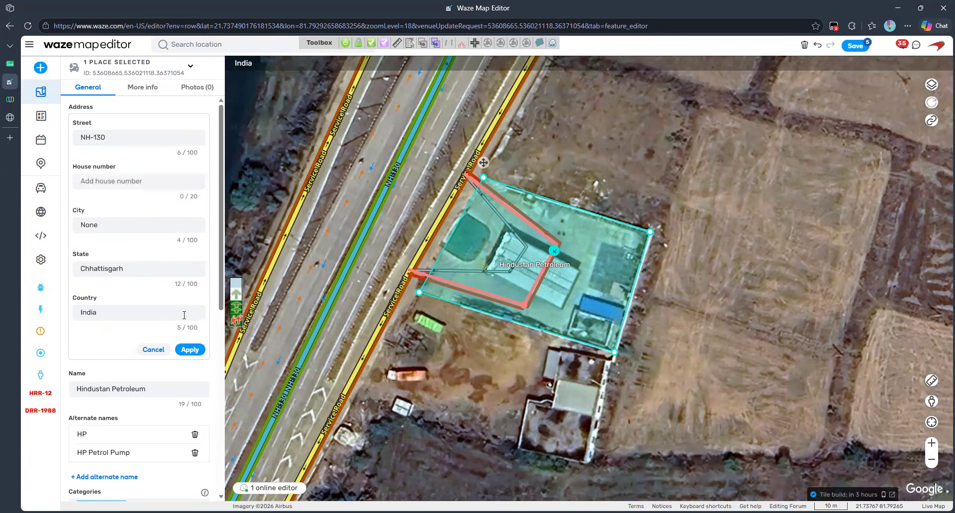
pyautogui.click(191, 351)
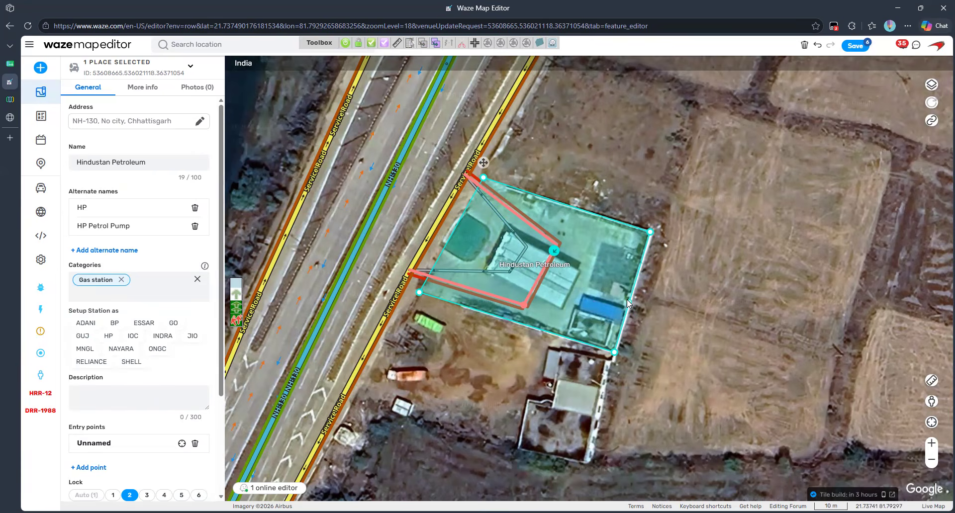
pyautogui.scroll(-3, 200, 360)
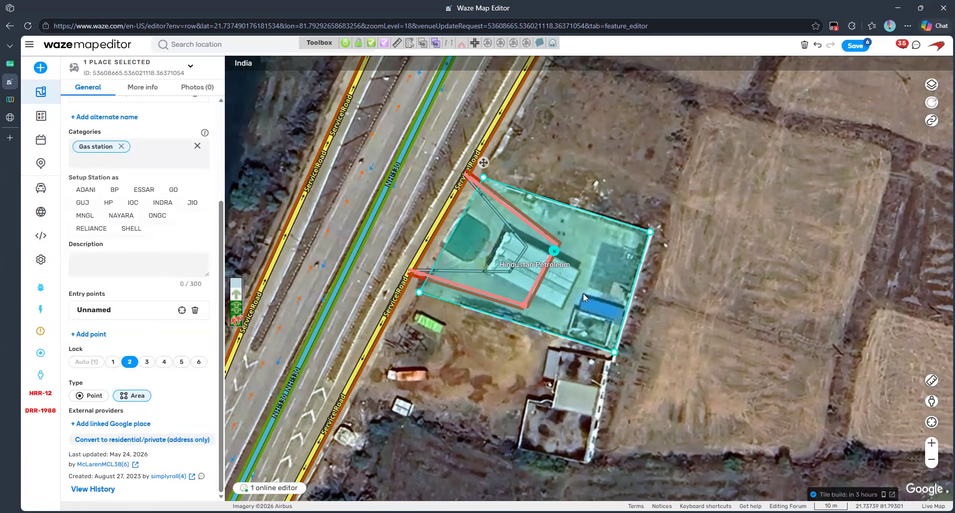
pyautogui.click(846, 47)
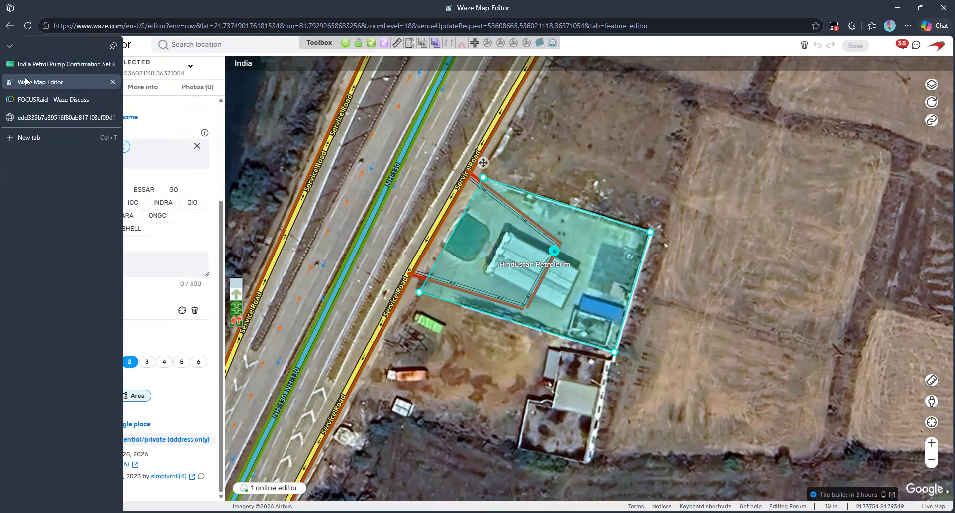
# Step: Set row 95's Hindustan Petroleum status to Complete in the tracker sheet
pyautogui.click(50, 65)
pyautogui.click(762, 398)
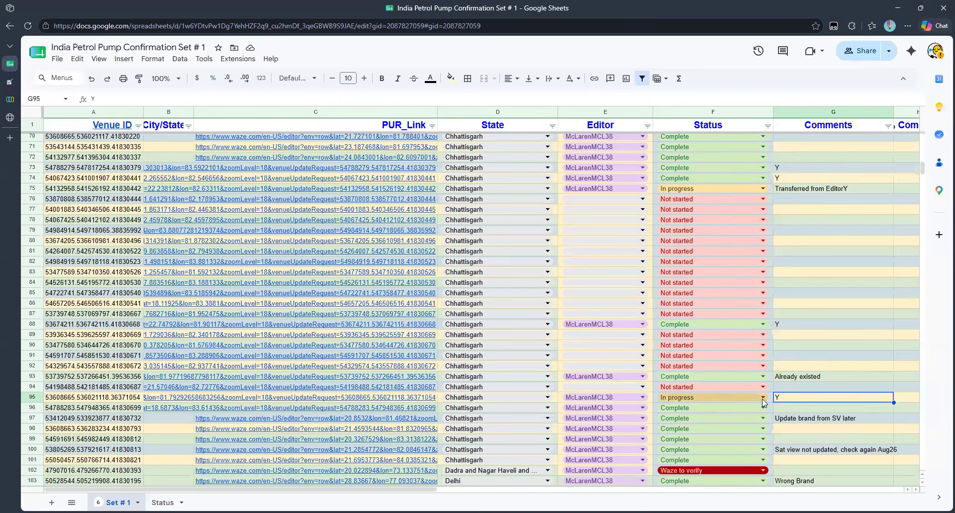
pyautogui.click(681, 414)
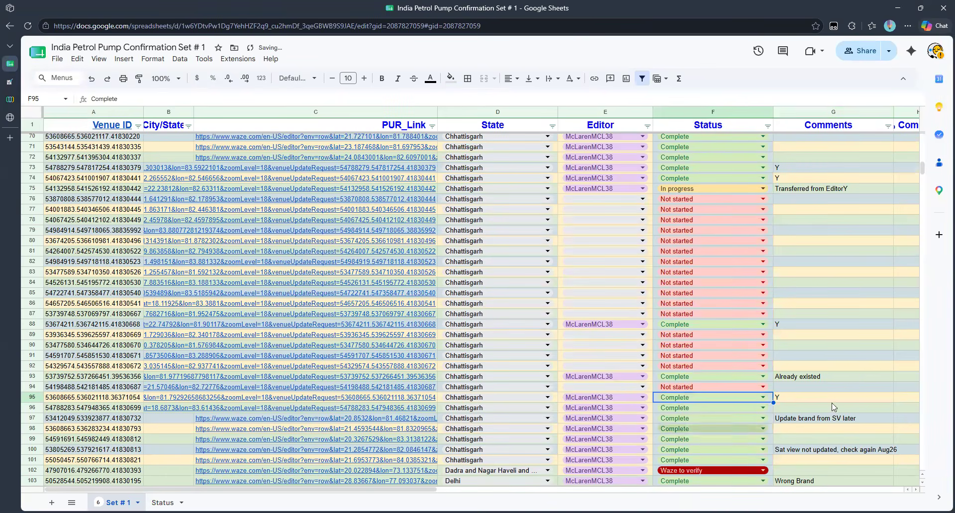
pyautogui.click(866, 329)
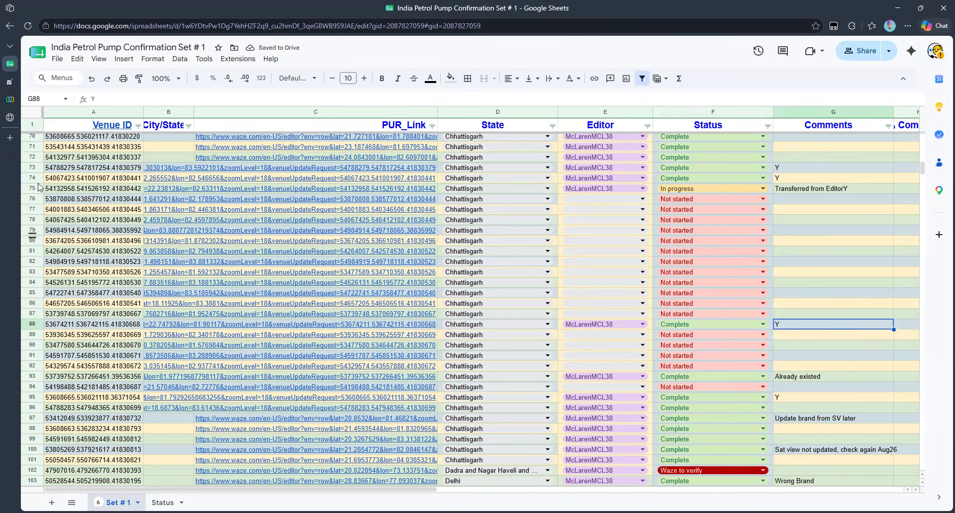
pyautogui.moveTo(347, 351)
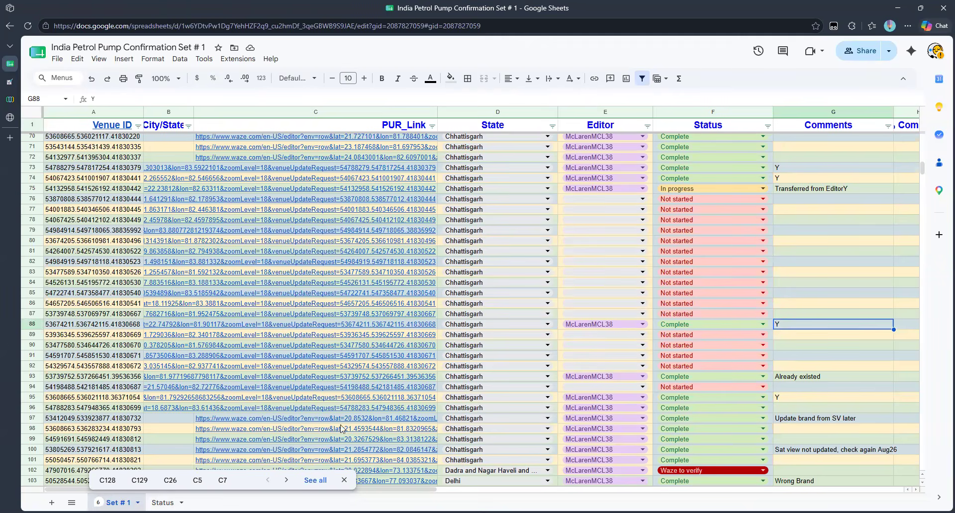
pyautogui.moveTo(319, 314)
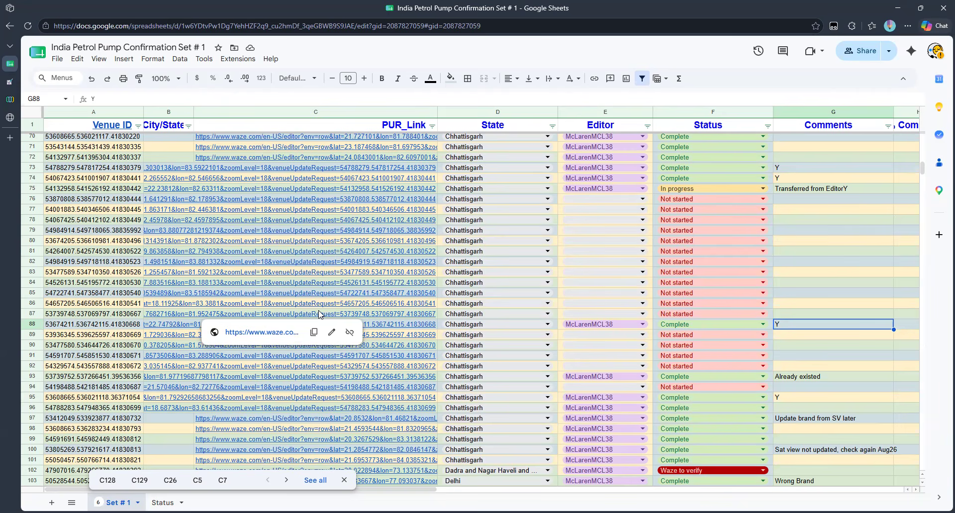
# Step: Glance at the Responsible Editor badge image, then scroll the tracker down to rows 275–308
pyautogui.click(10, 117)
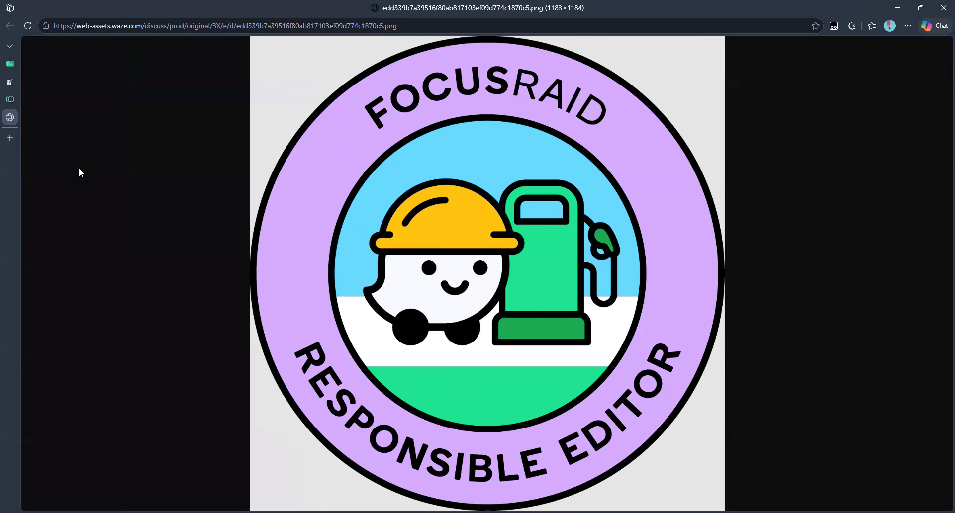
pyautogui.click(9, 63)
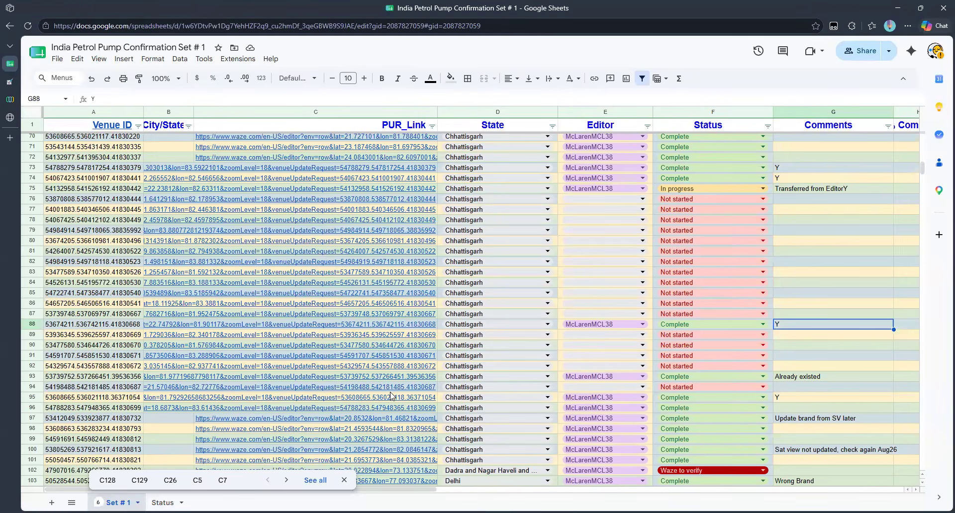
pyautogui.scroll(-10, 525, 387)
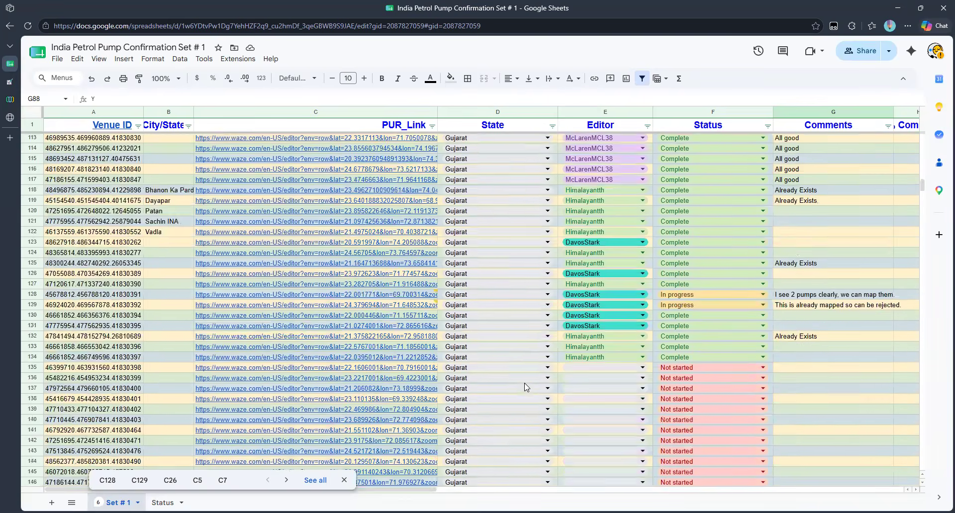
pyautogui.scroll(-12, 526, 387)
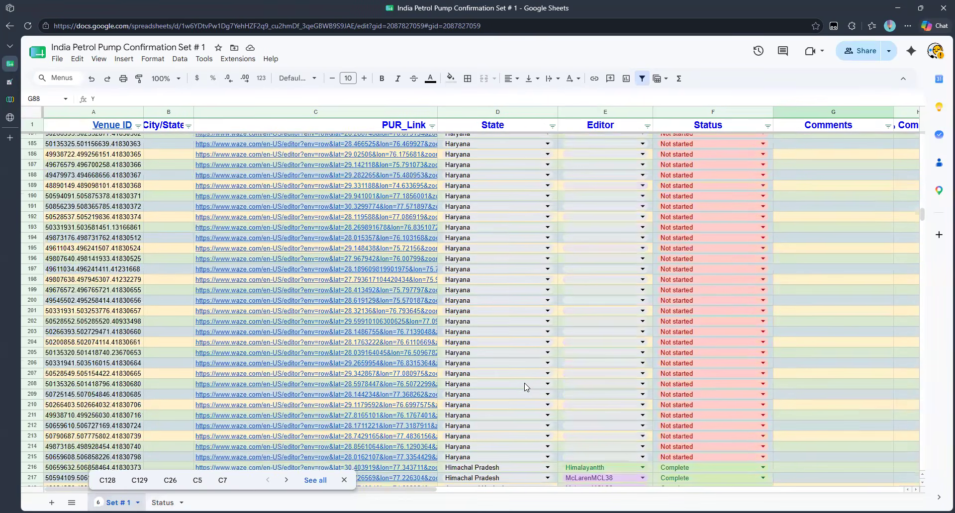
pyautogui.scroll(-12, 527, 387)
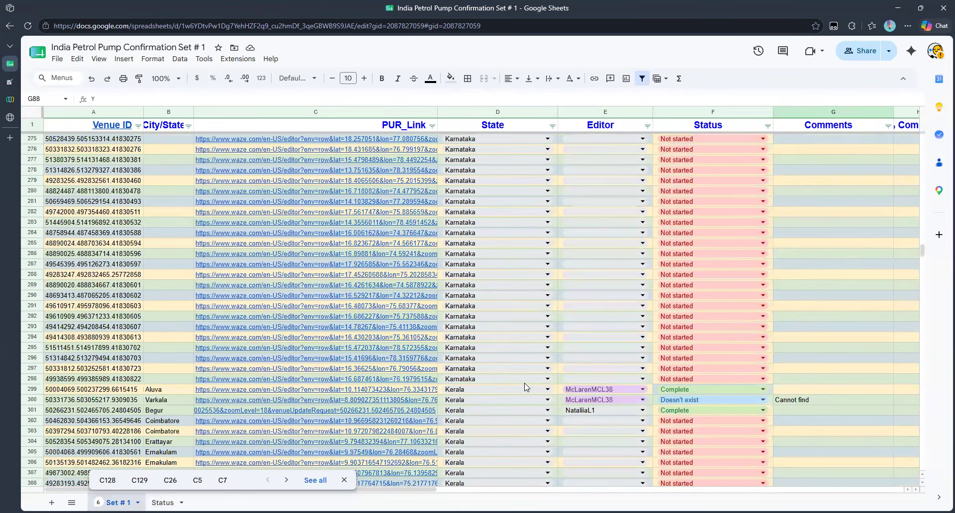